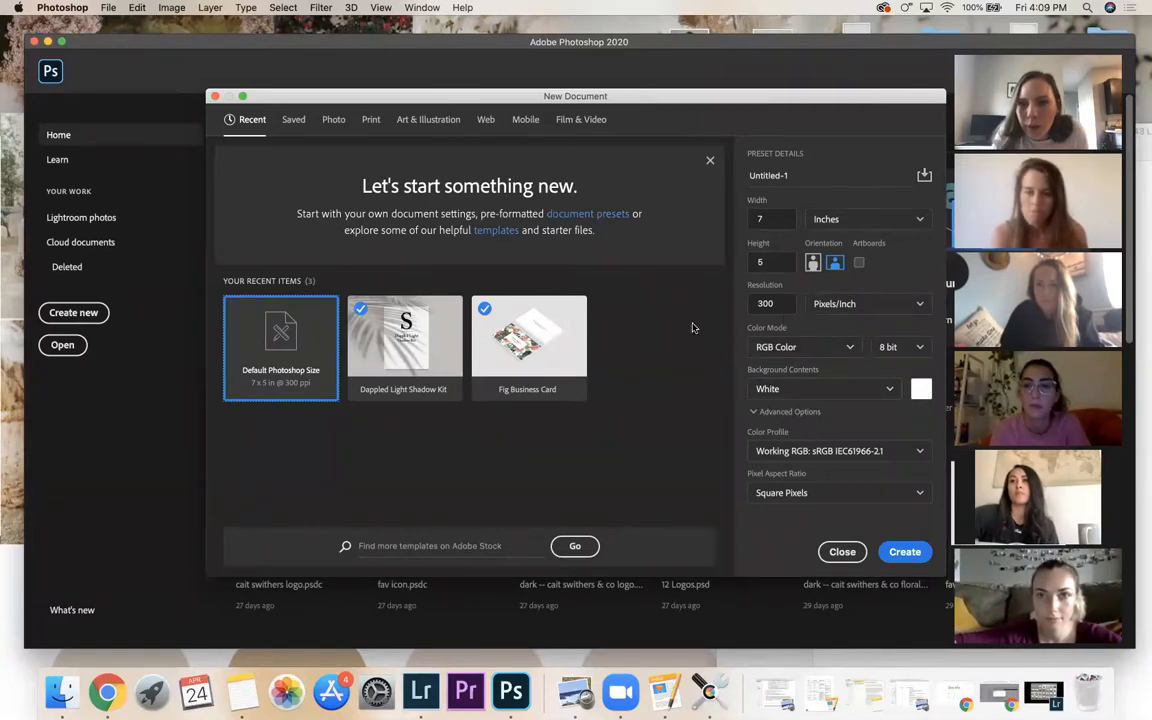
# - Create a new document 1080 by 1080 pixels at a resolution of 300 pixels/inch
pyautogui.click(899, 314)
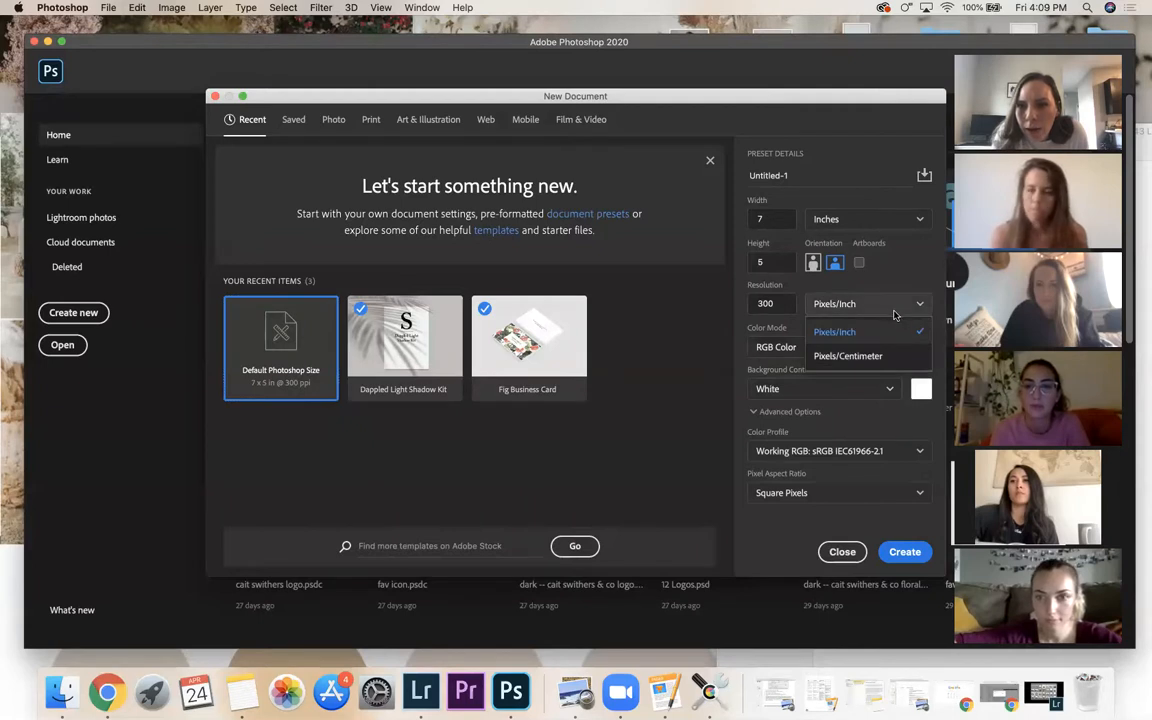
pyautogui.click(869, 332)
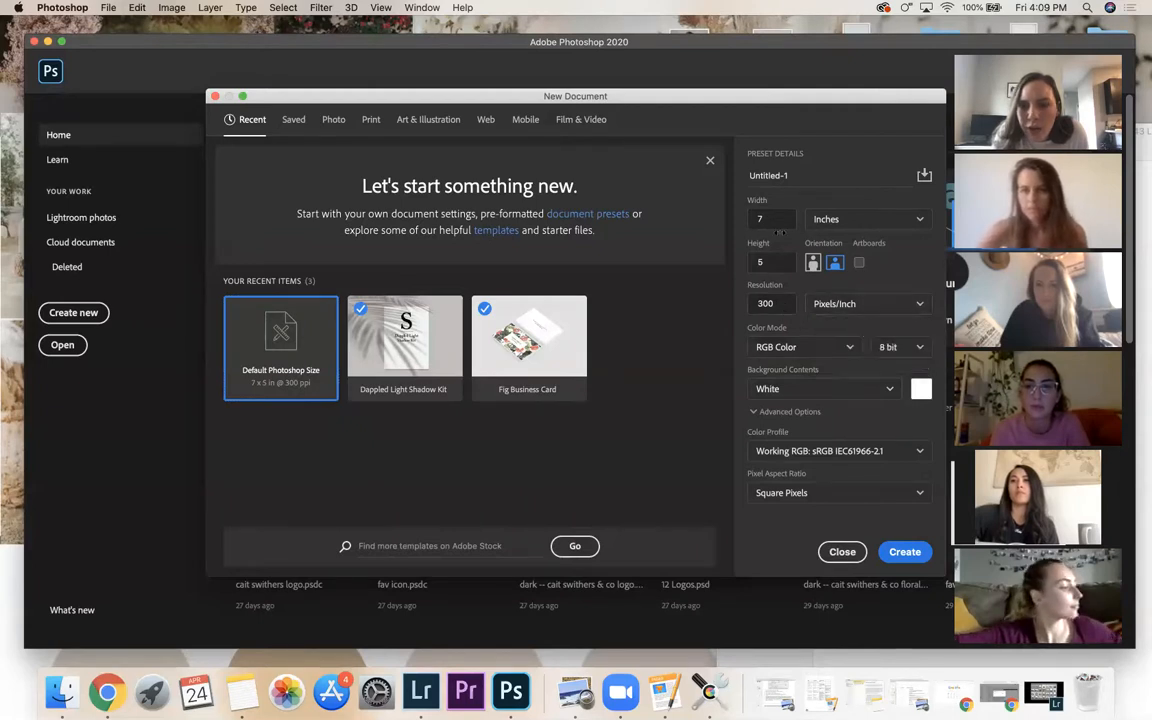
pyautogui.click(774, 219)
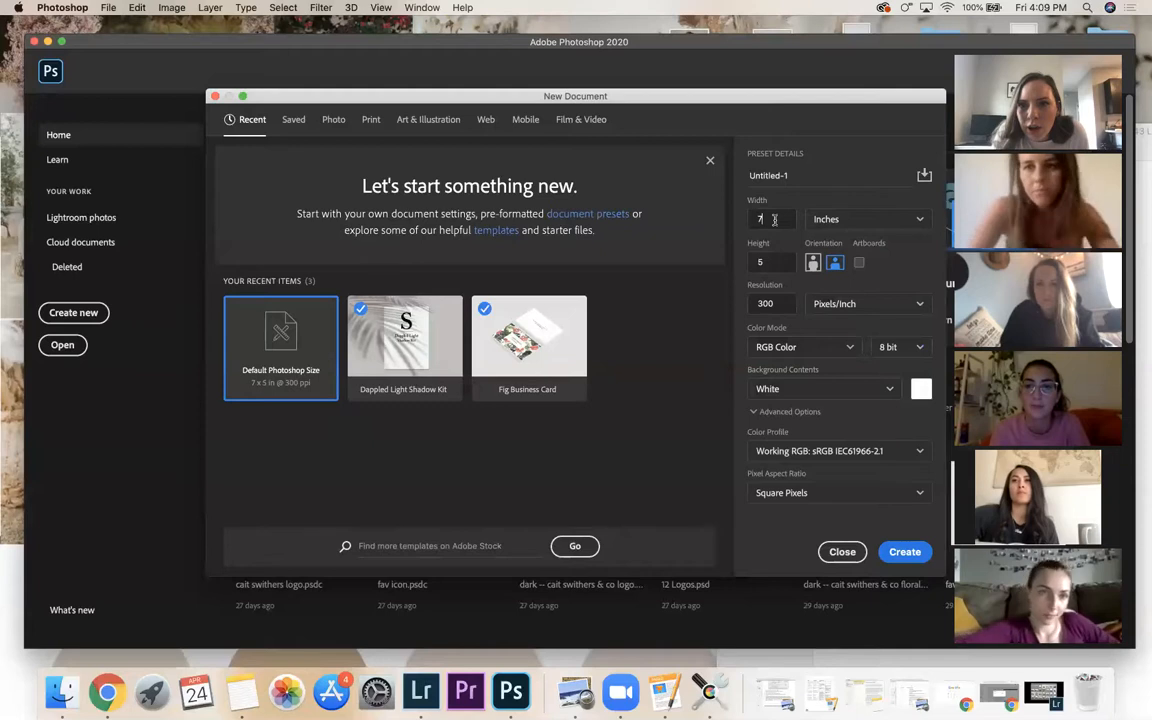
pyautogui.click(860, 222)
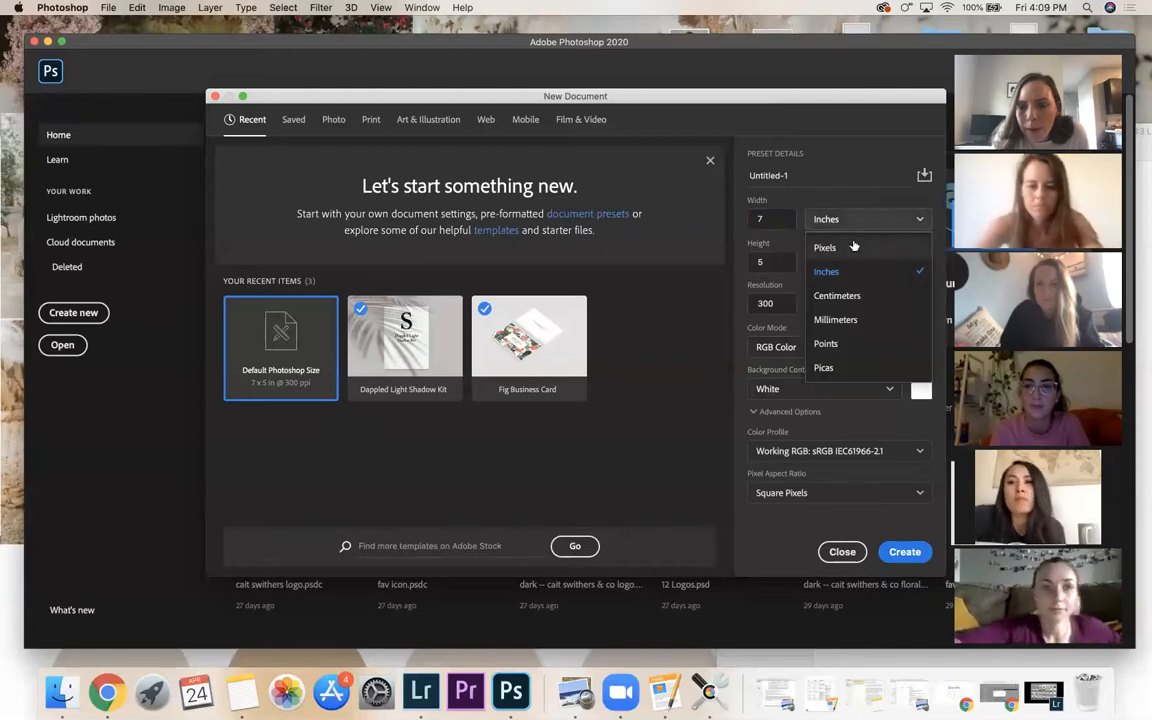
pyautogui.click(853, 247)
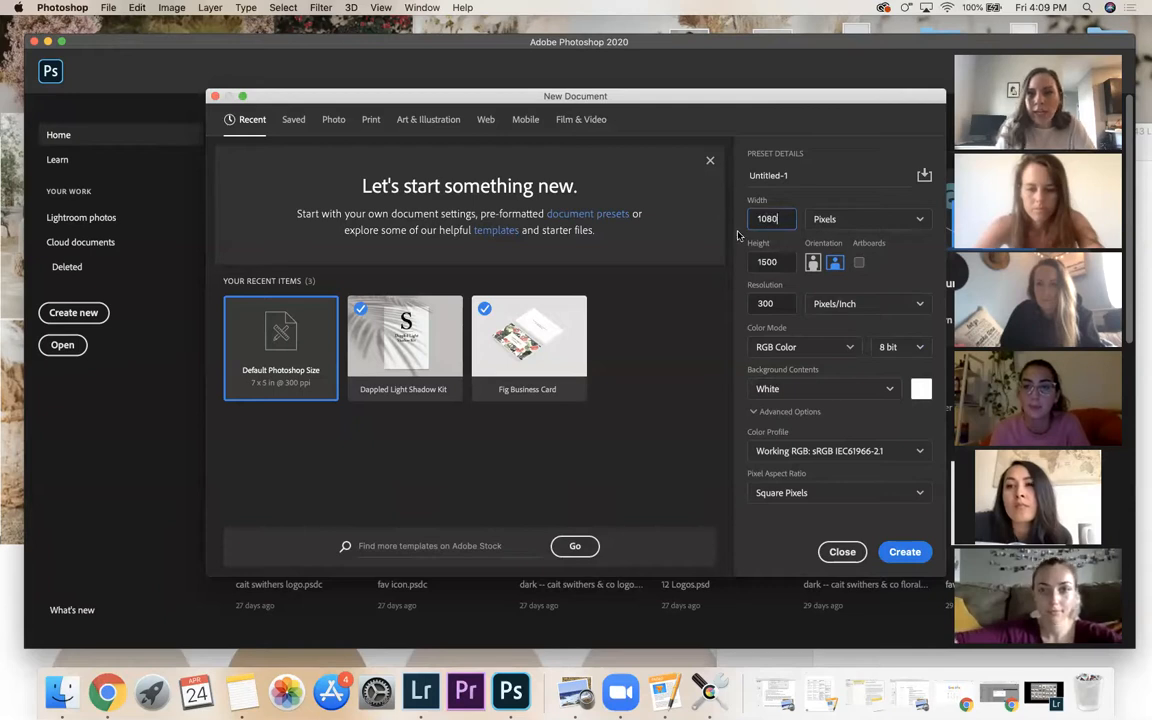
pyautogui.click(728, 257)
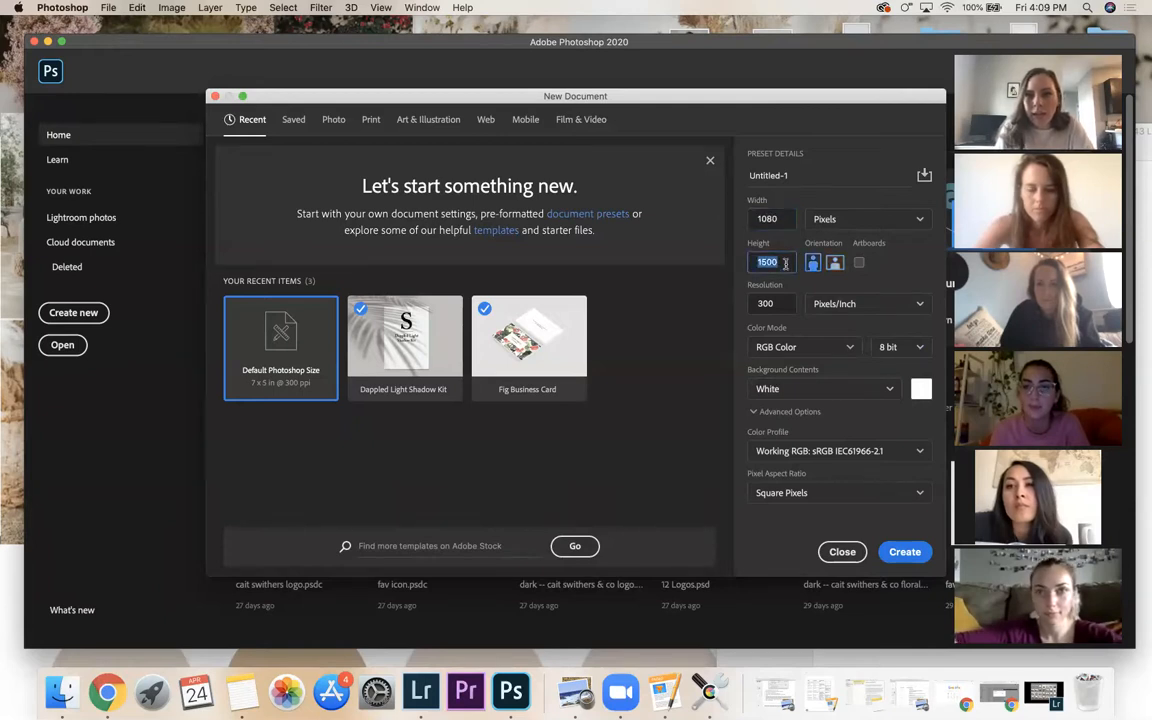
pyautogui.write('1080')
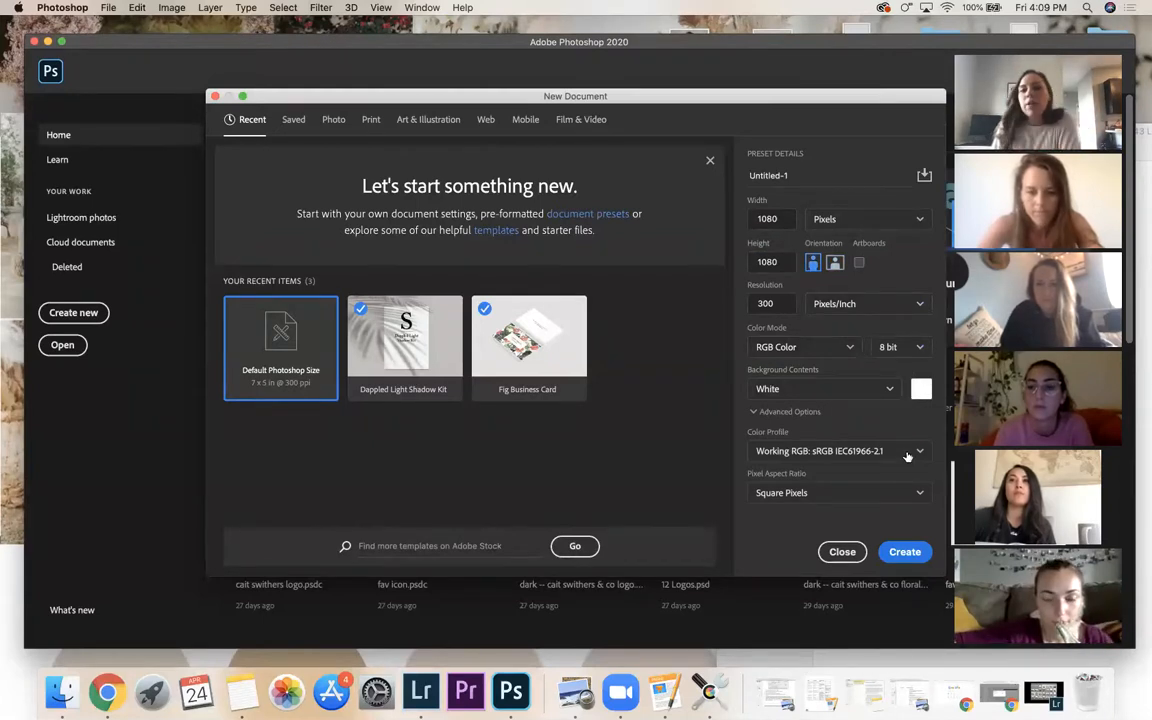
pyautogui.click(905, 552)
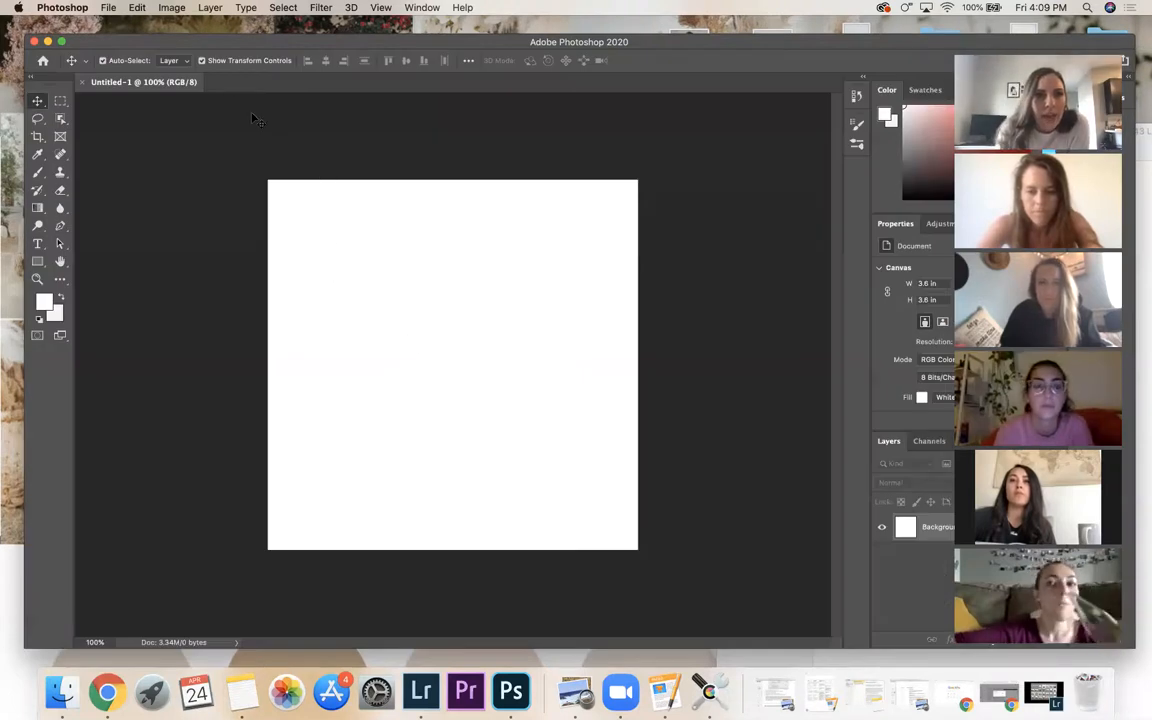
# - Extend the canvas to 500 percent width at 100 percent height, anchored at the middle of its left edge
pyautogui.click(108, 8)
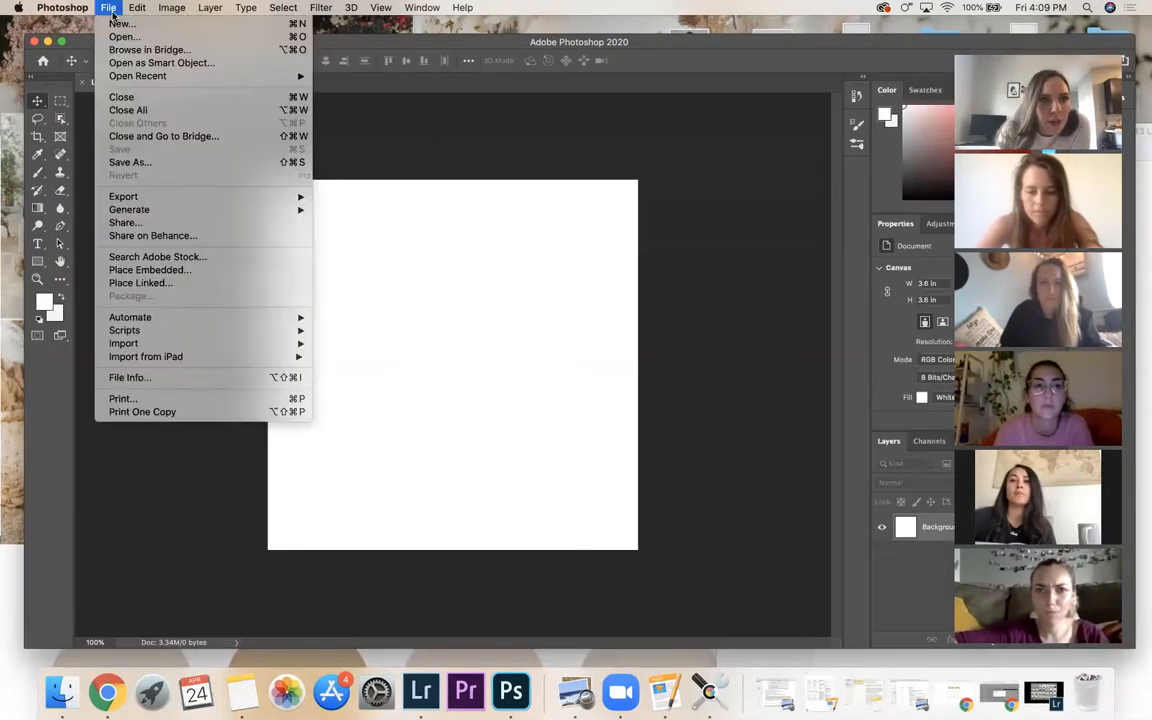
pyautogui.moveTo(170, 9)
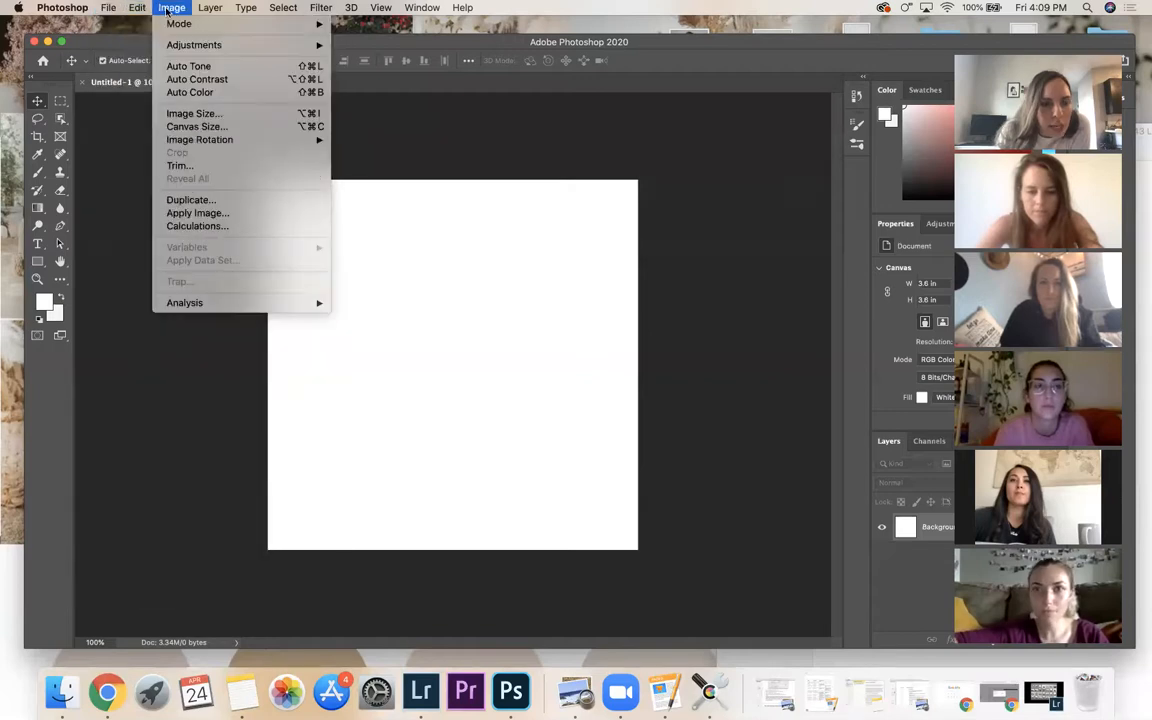
pyautogui.click(197, 127)
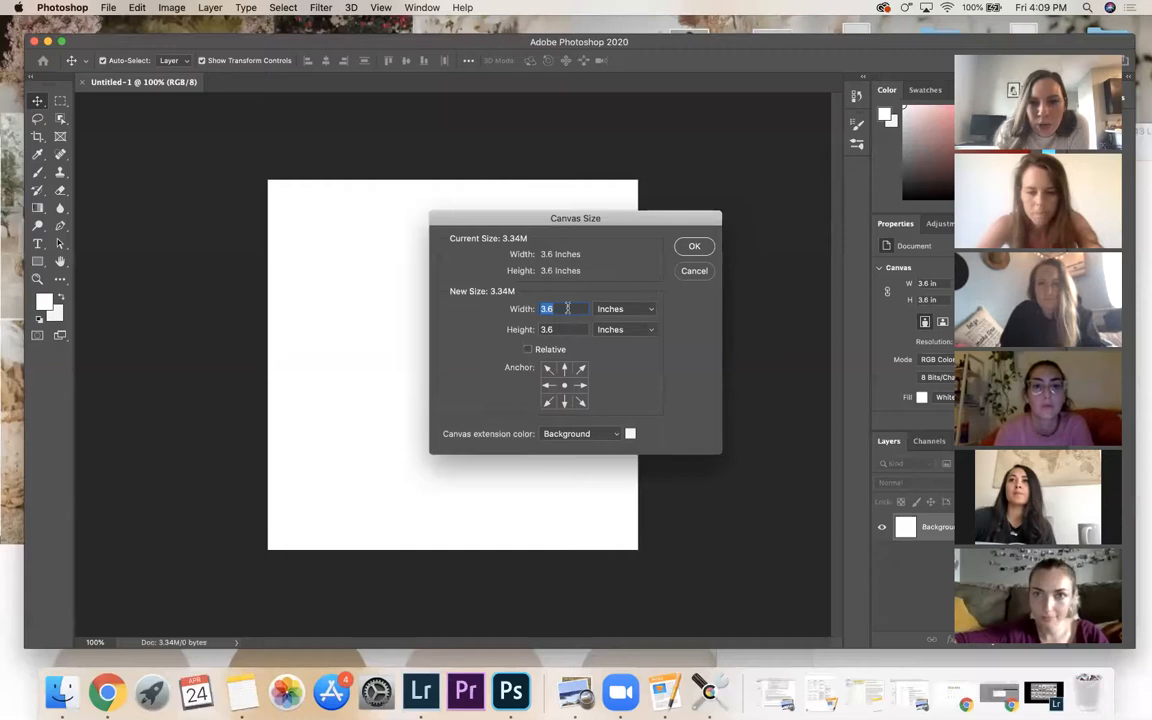
pyautogui.click(644, 315)
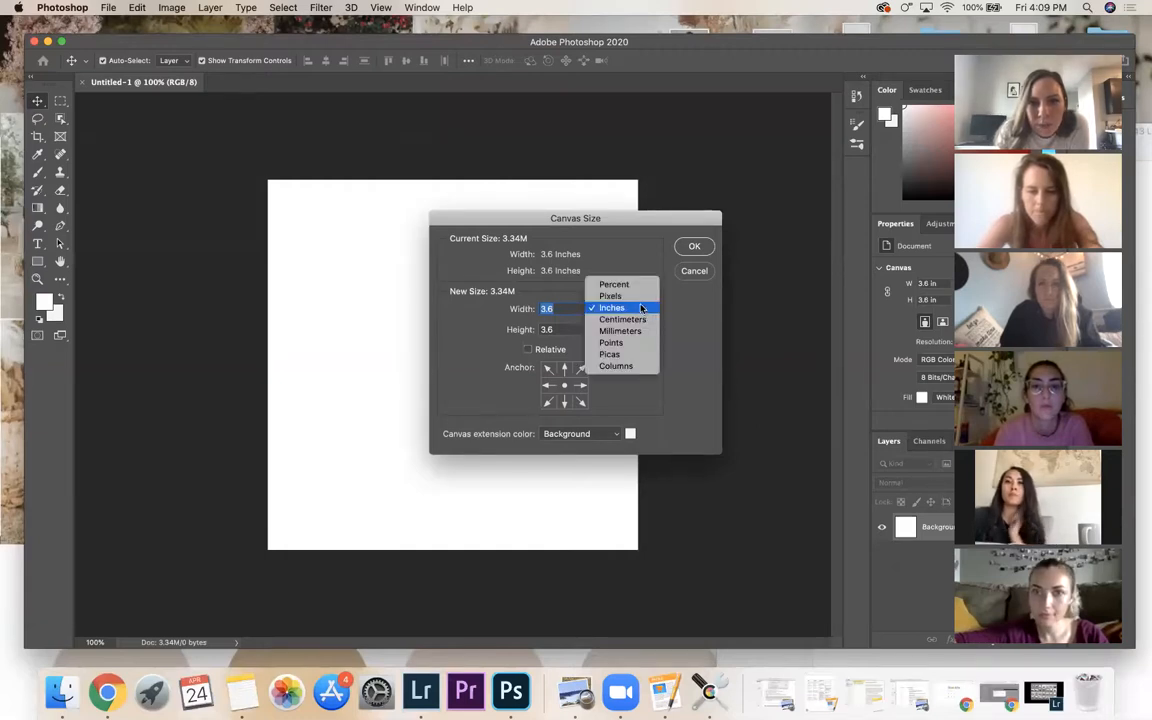
pyautogui.click(639, 287)
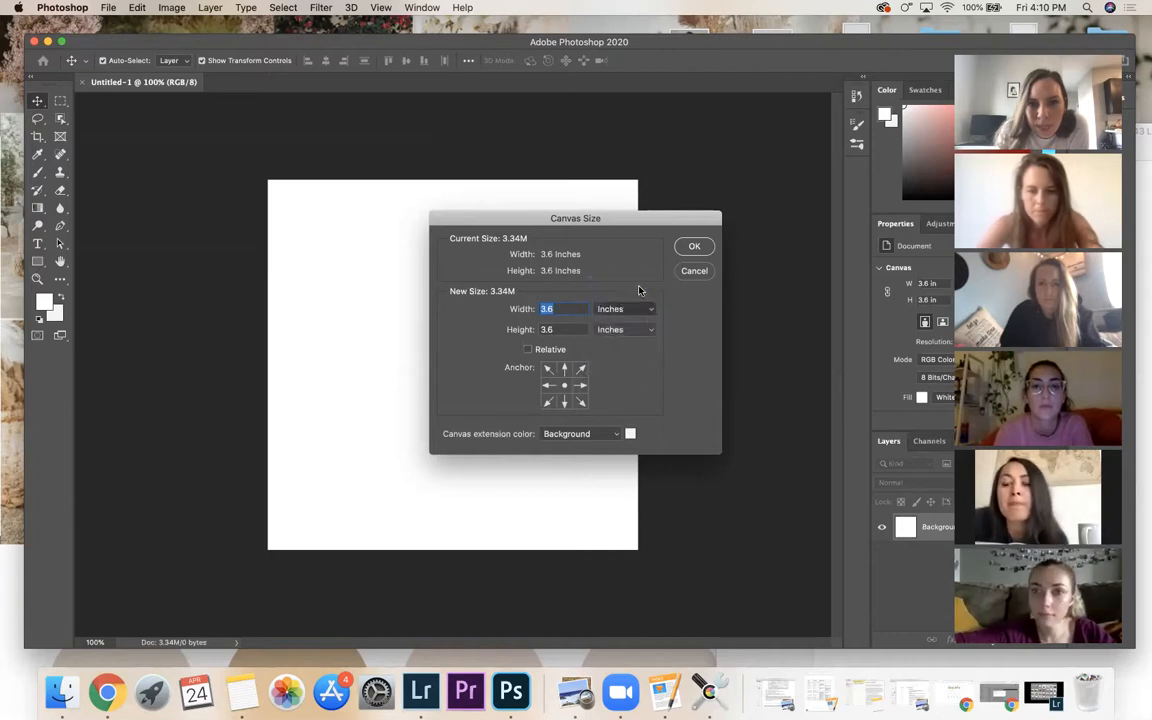
pyautogui.click(641, 330)
pyautogui.click(638, 330)
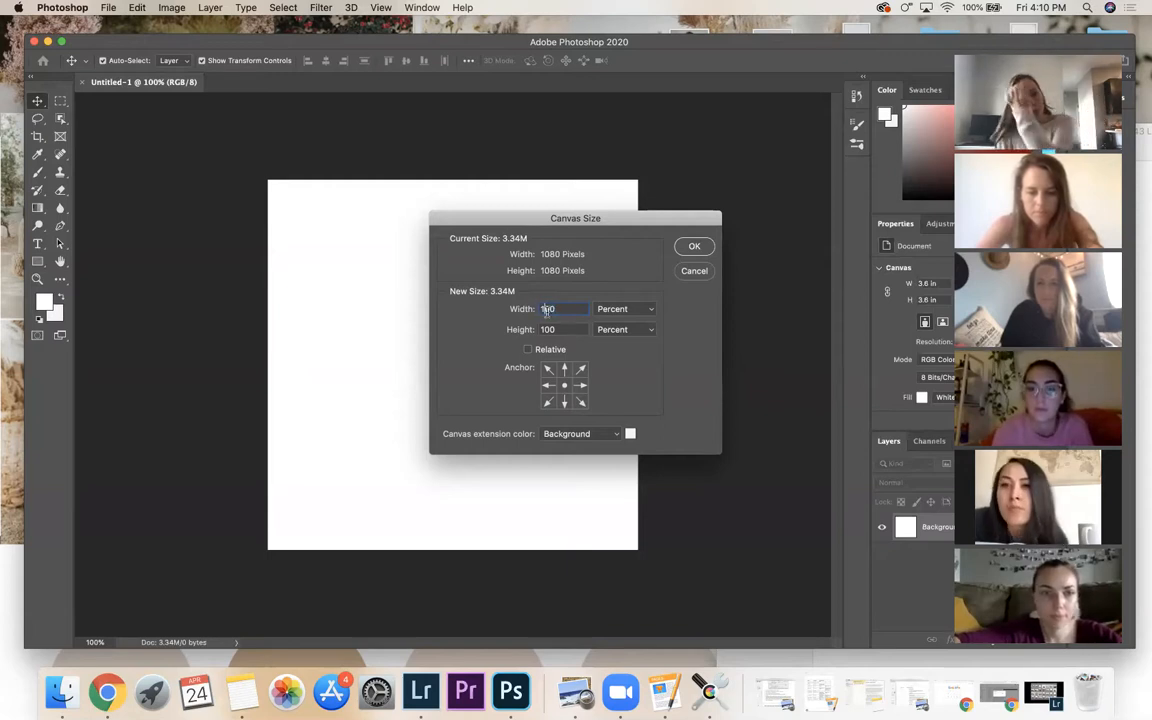
pyautogui.moveTo(555, 311); pyautogui.dragTo(531, 309)
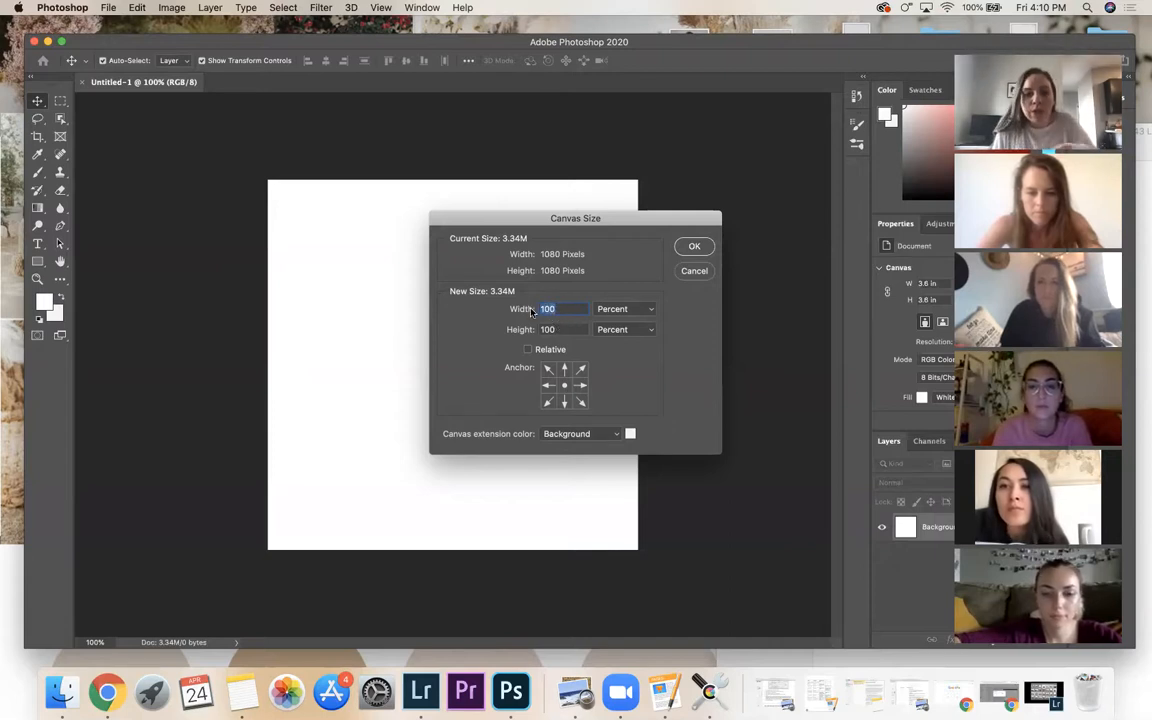
pyautogui.write('500')
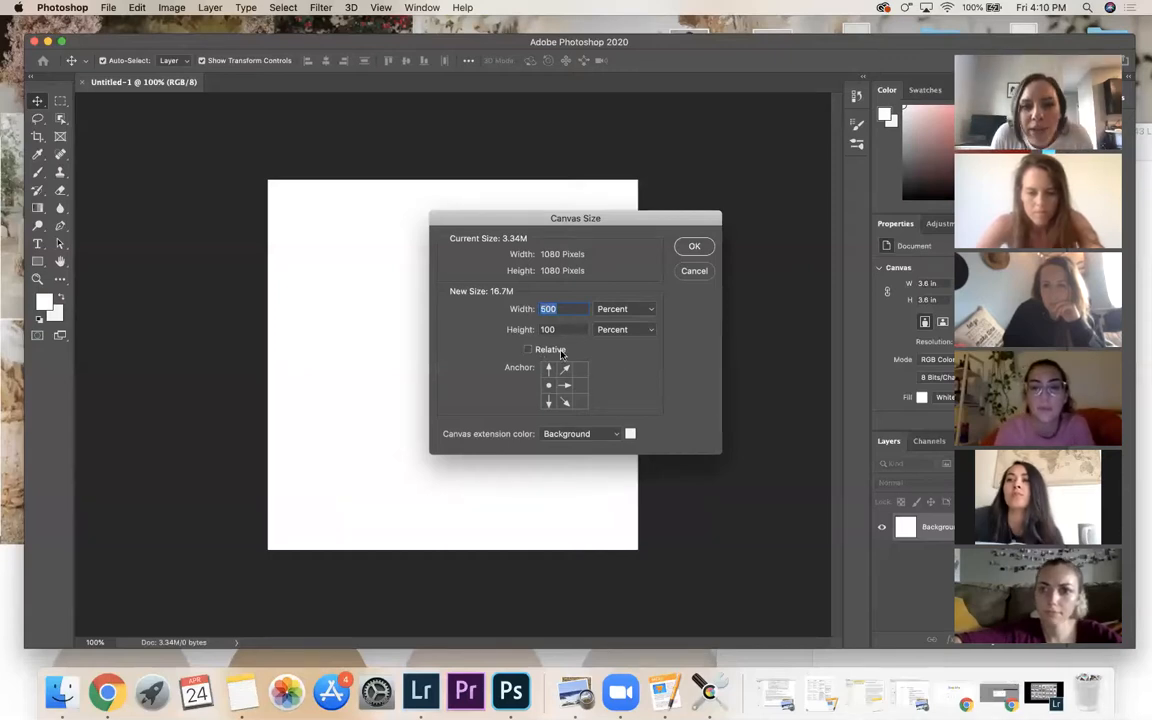
pyautogui.click(692, 248)
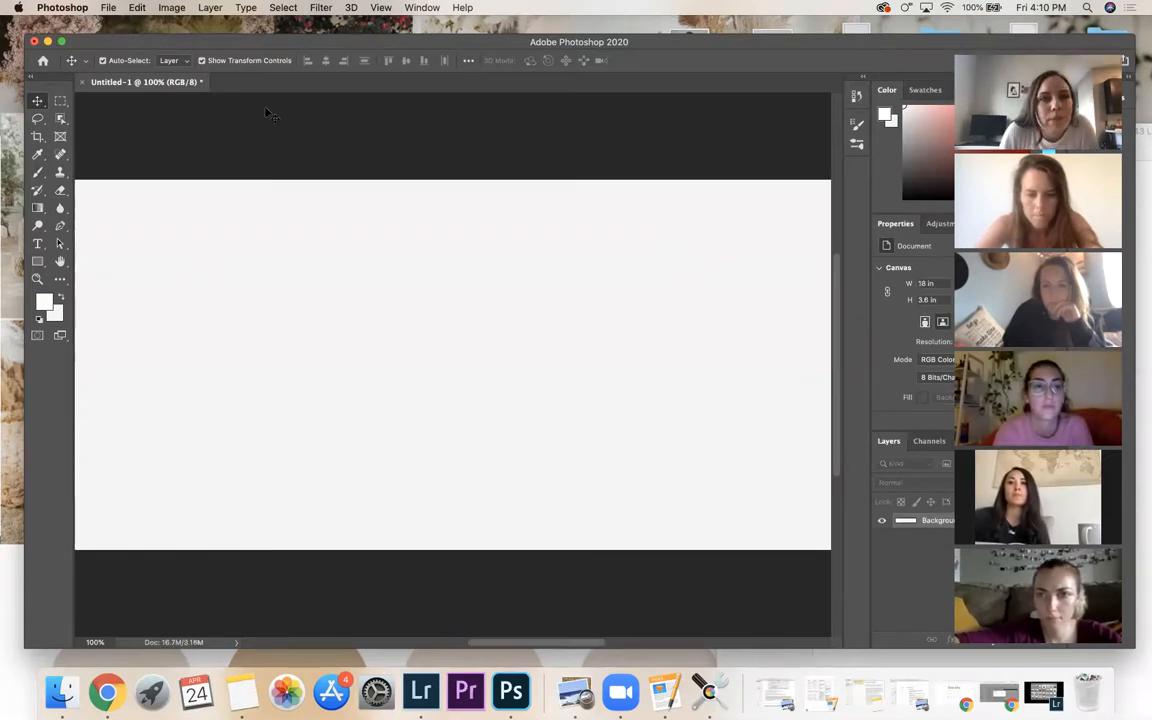
# - Add a guide layout with 5 columns and a gutter of 0 to the canvas
pyautogui.click(288, 8)
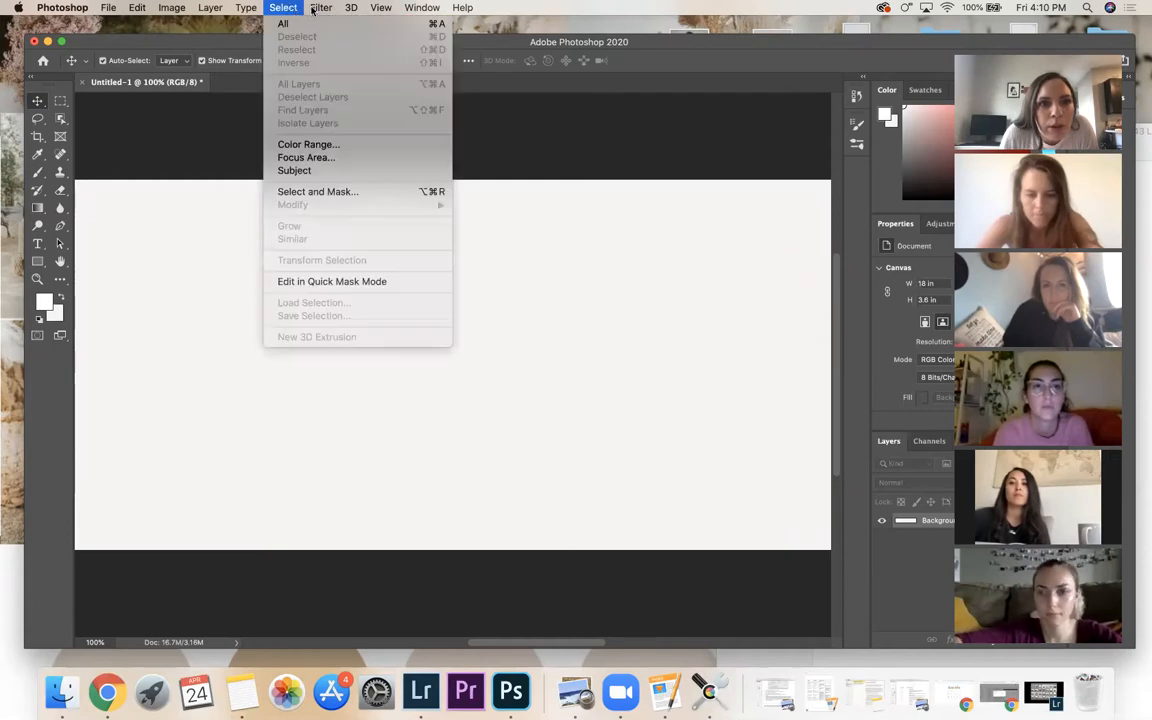
pyautogui.moveTo(322, 10)
pyautogui.moveTo(383, 8)
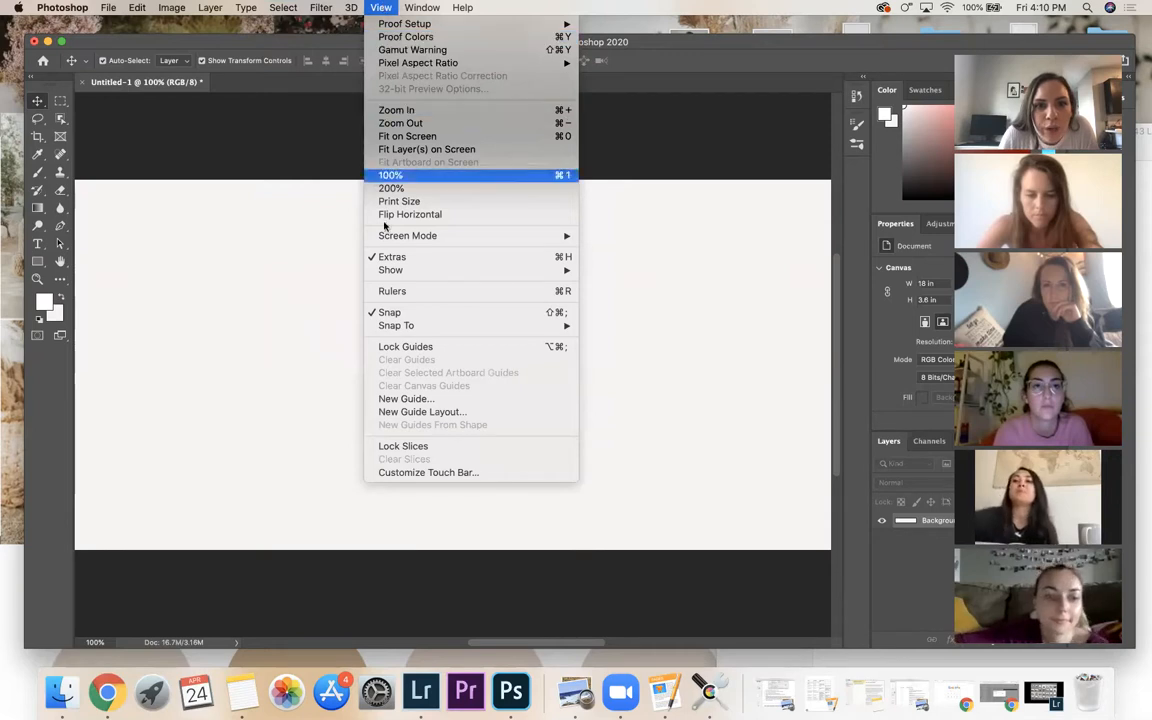
pyautogui.click(427, 412)
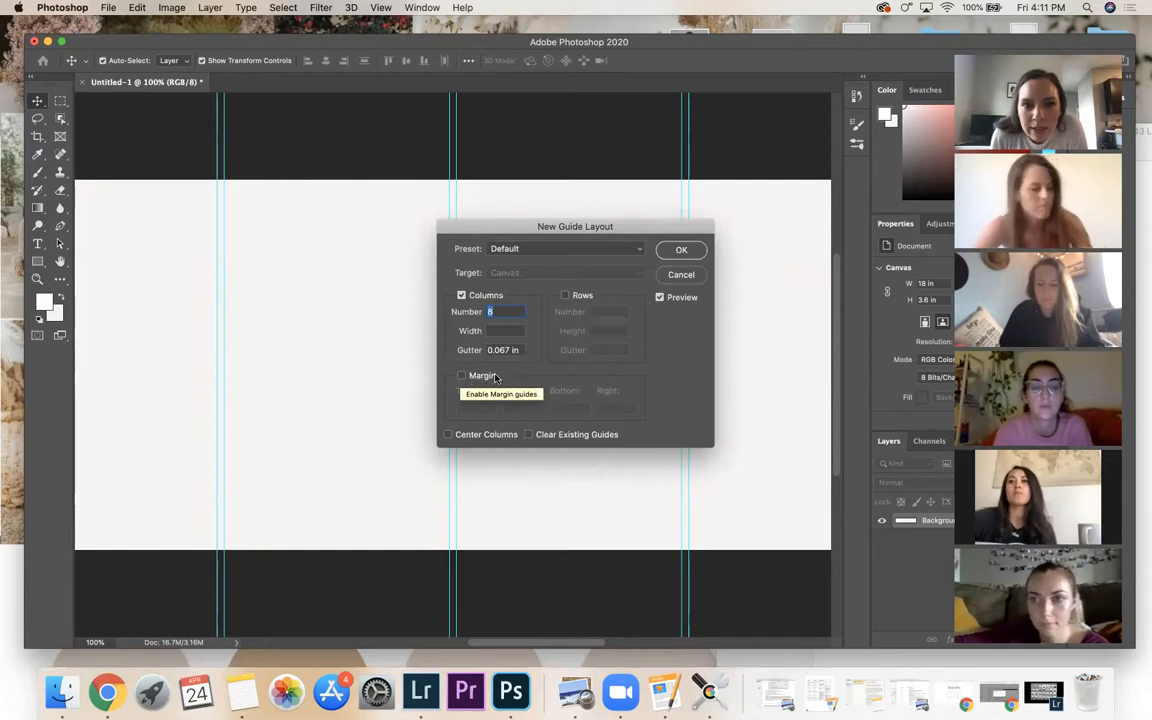
pyautogui.moveTo(488, 350); pyautogui.dragTo(525, 350)
pyautogui.write('0')
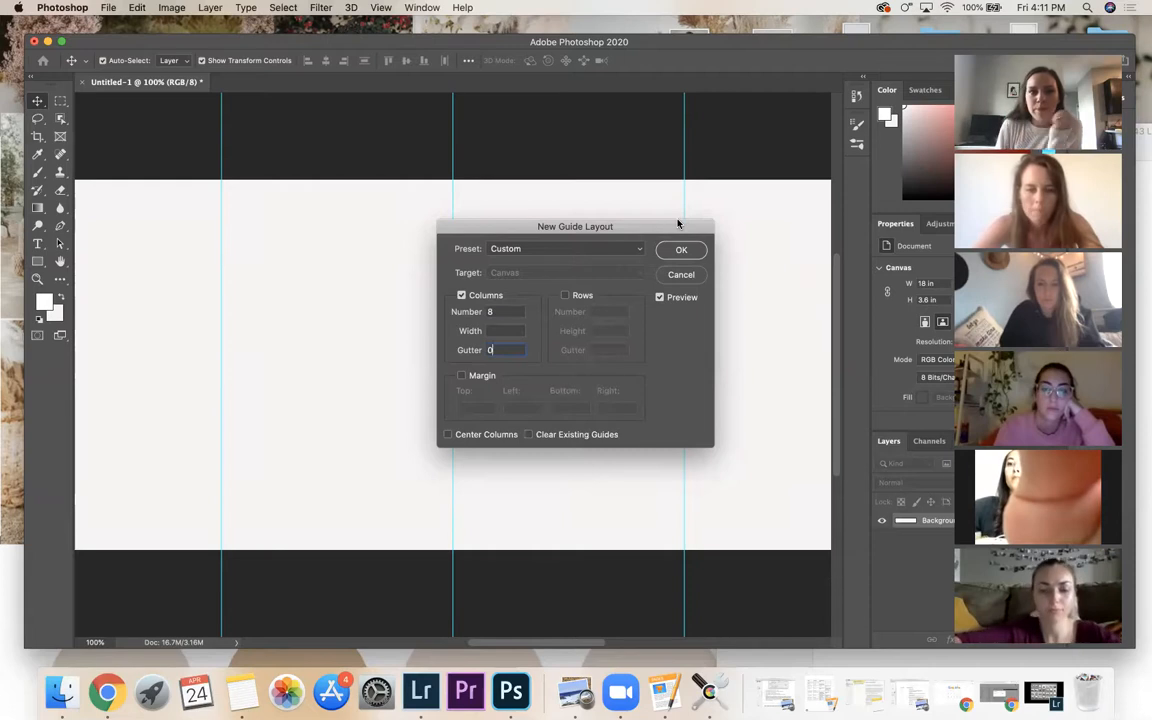
pyautogui.click(508, 312)
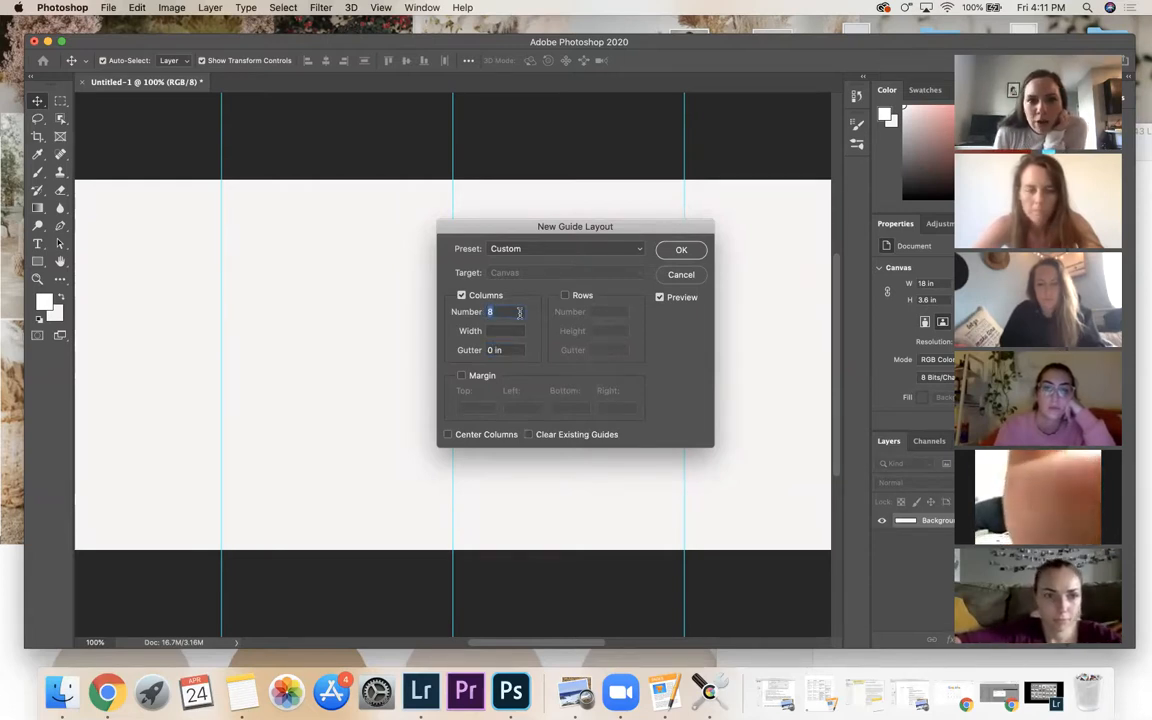
pyautogui.write('5')
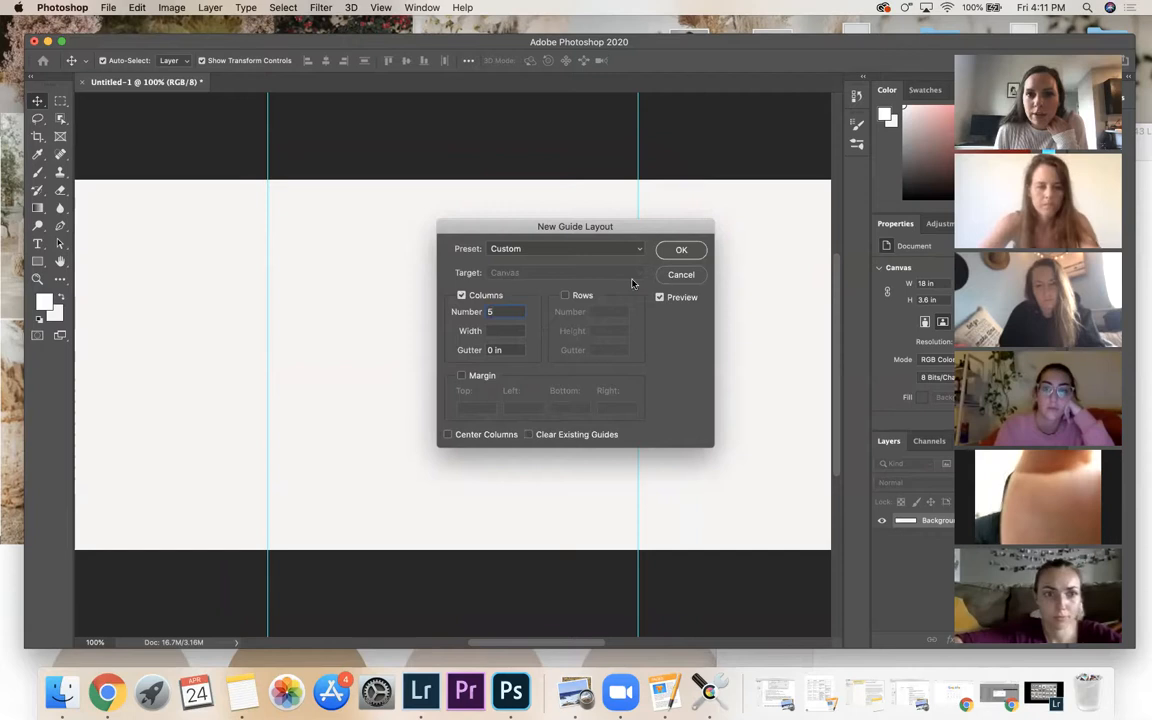
pyautogui.click(679, 251)
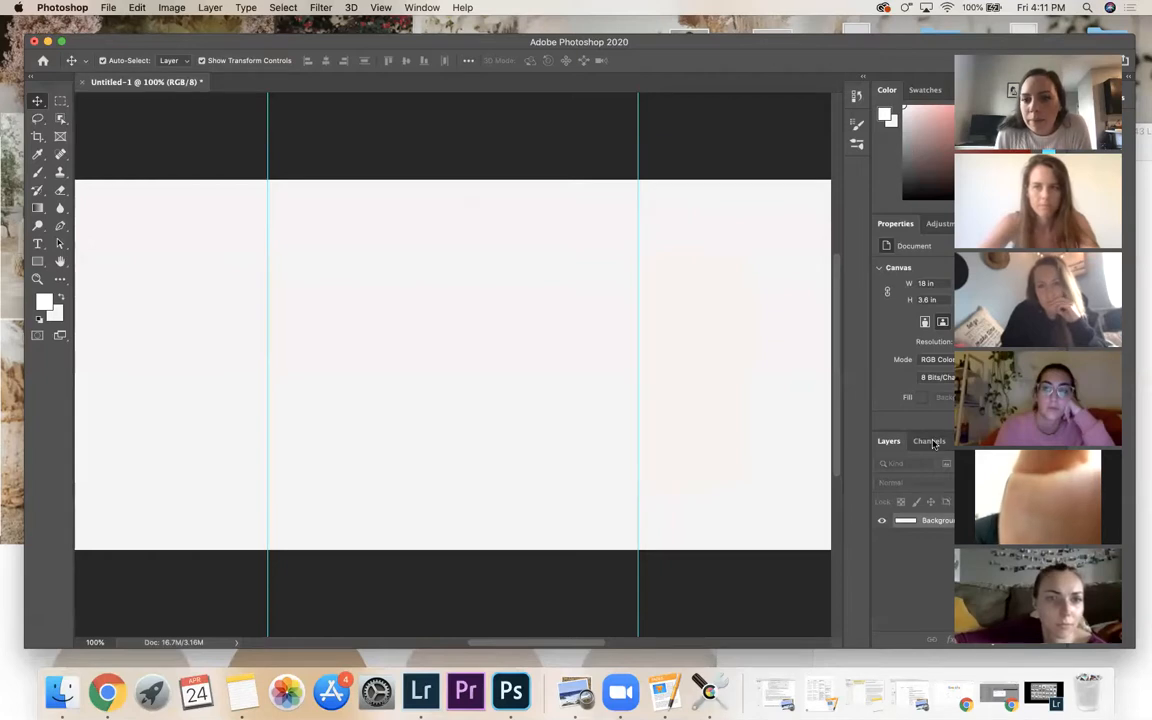
# - Switch to Zoom and shrink the floating participant video strip so it covers less of the Photoshop panels
pyautogui.click(620, 694)
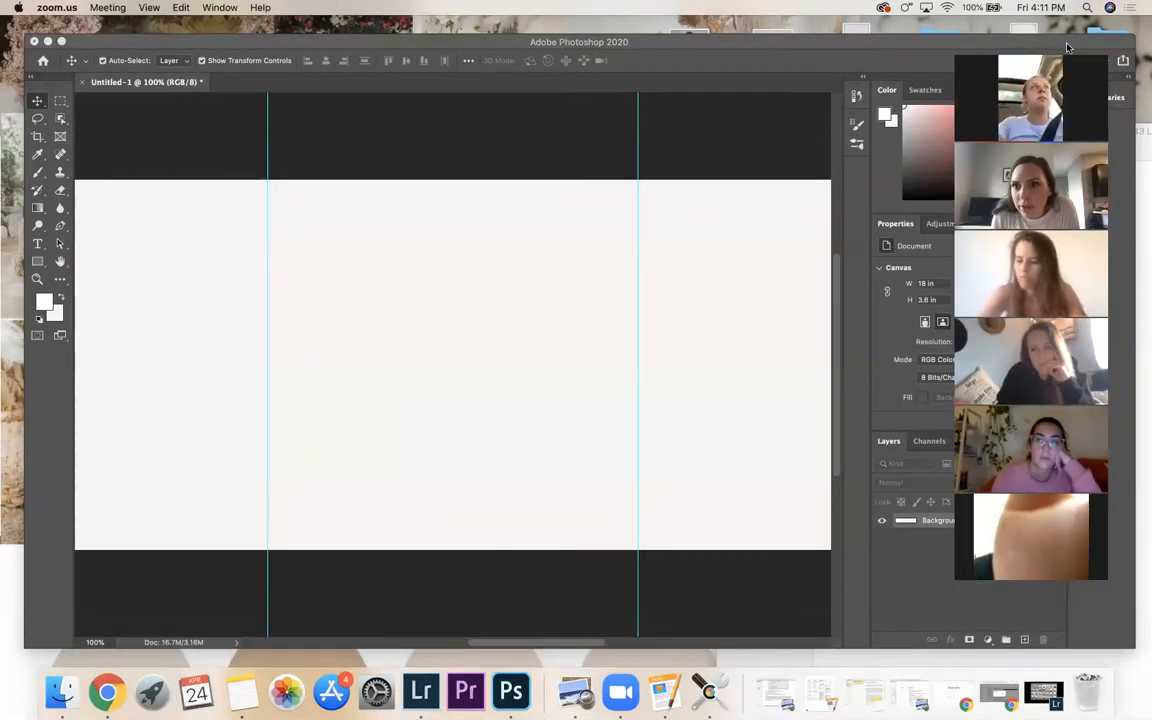
pyautogui.moveTo(1020, 48); pyautogui.dragTo(860, 62)
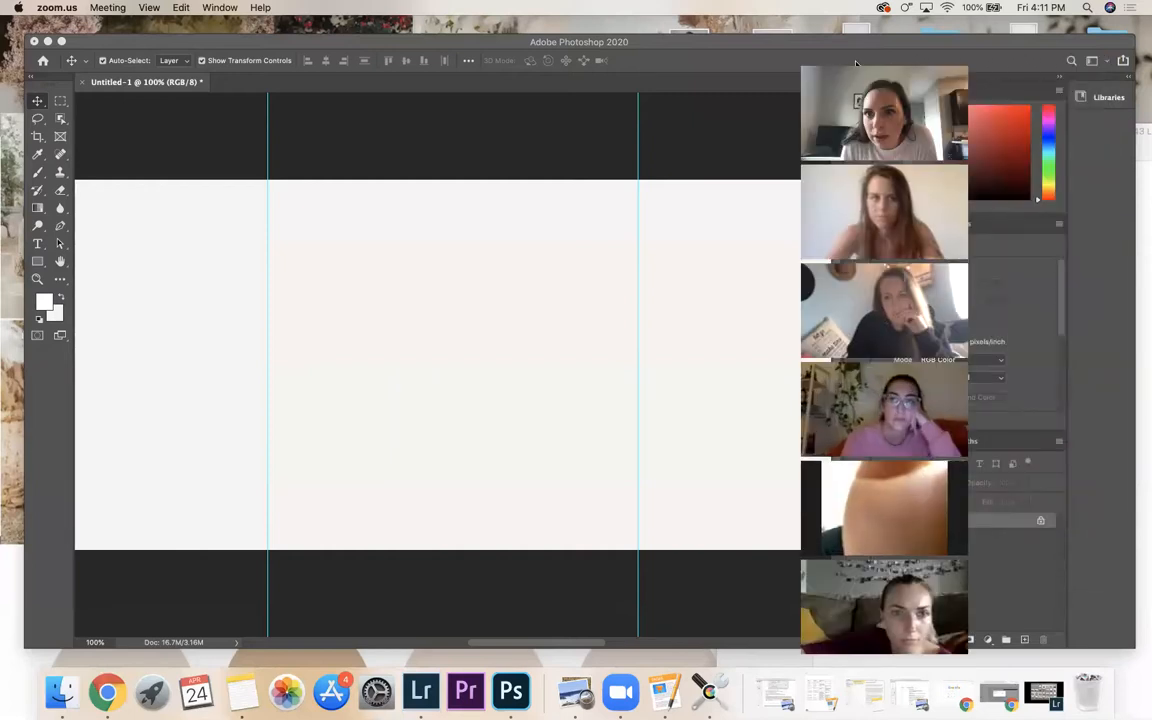
pyautogui.click(824, 63)
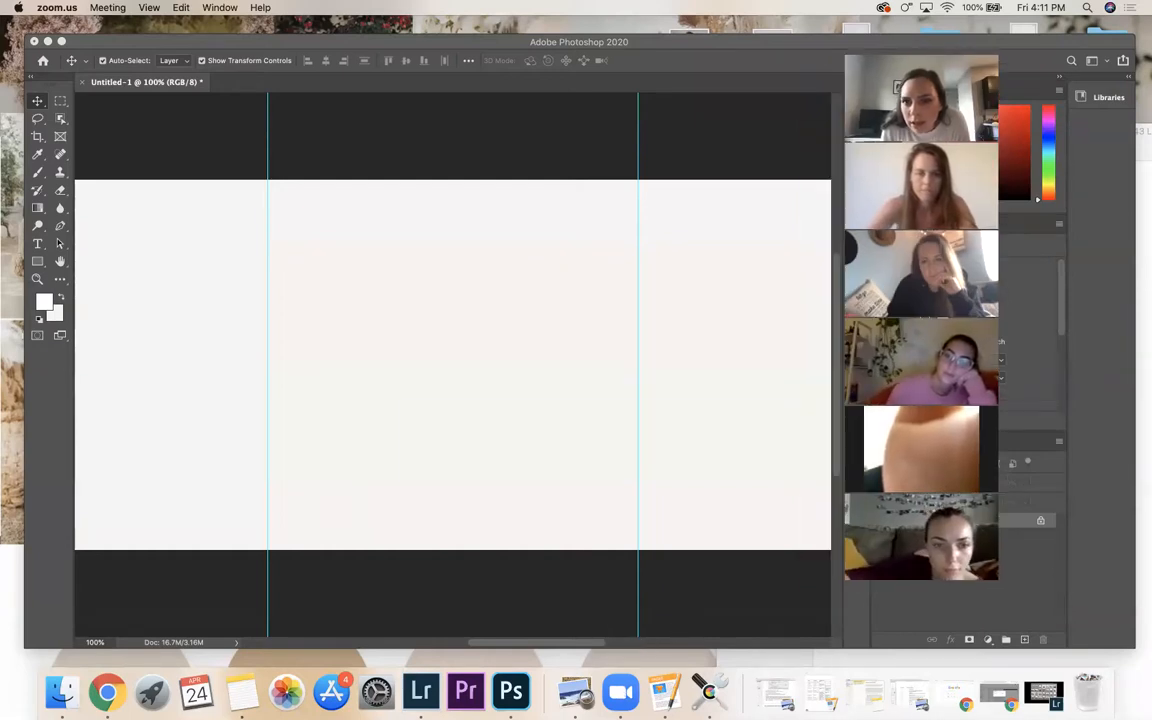
pyautogui.moveTo(999, 59); pyautogui.dragTo(1010, 70)
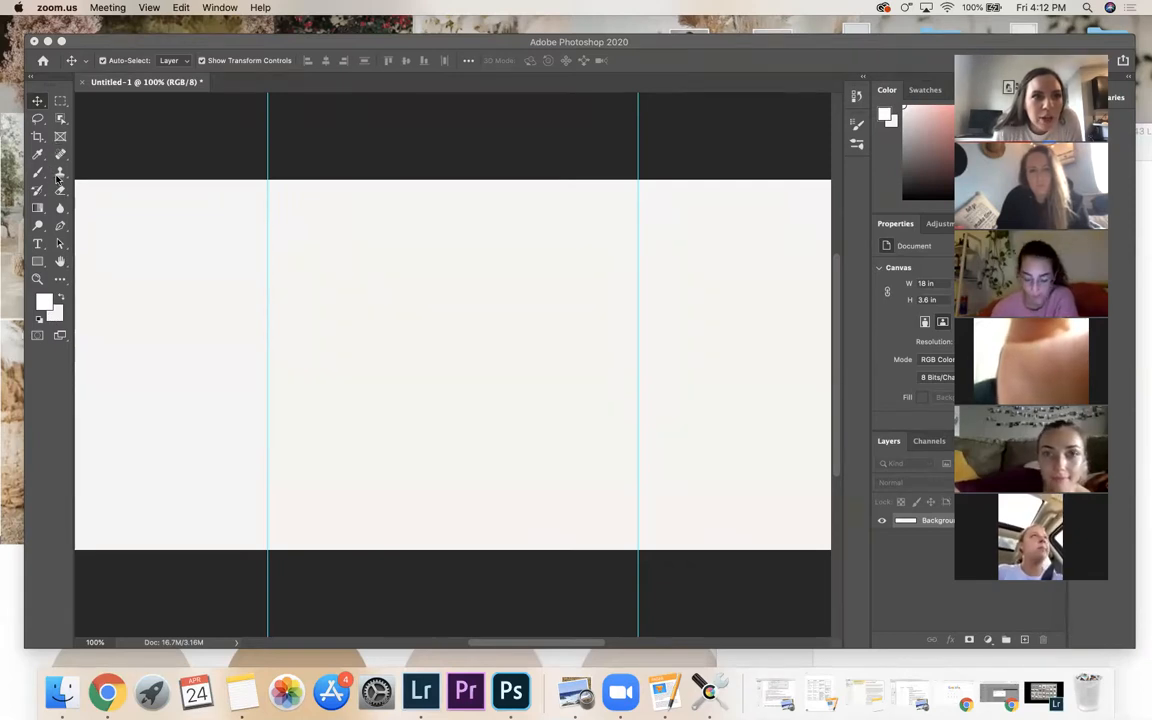
# - Divide the canvas into slices from the guides with the Slice tool
pyautogui.click(60, 120)
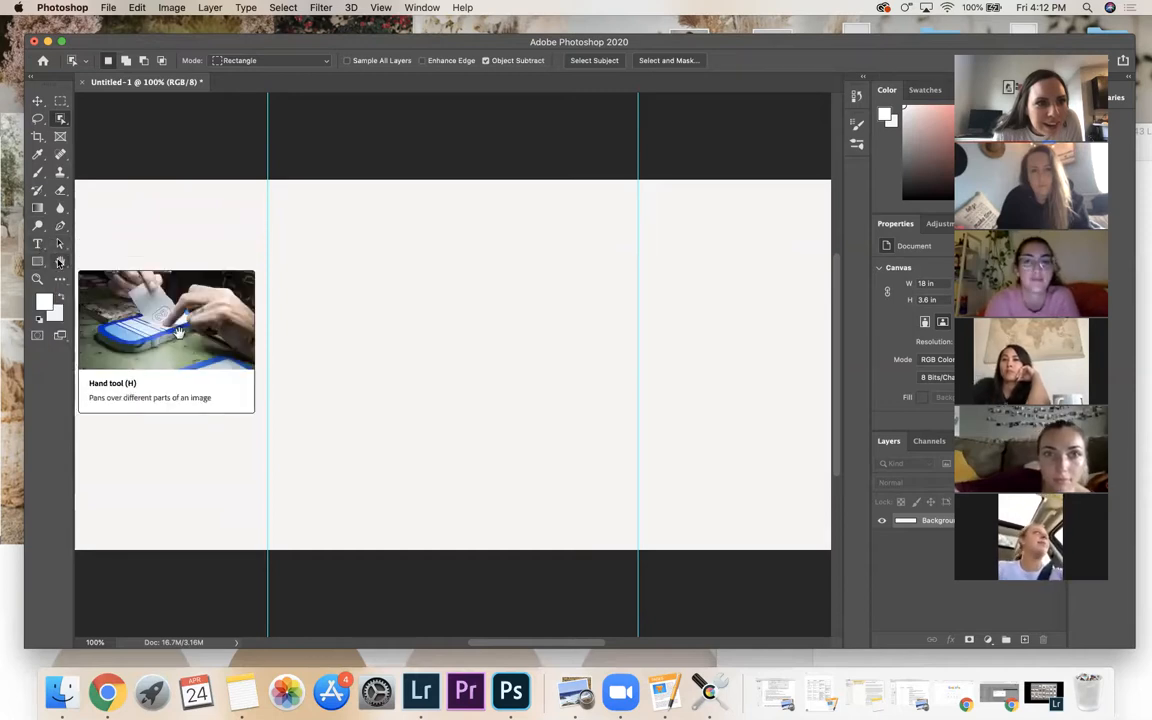
pyautogui.click(39, 141)
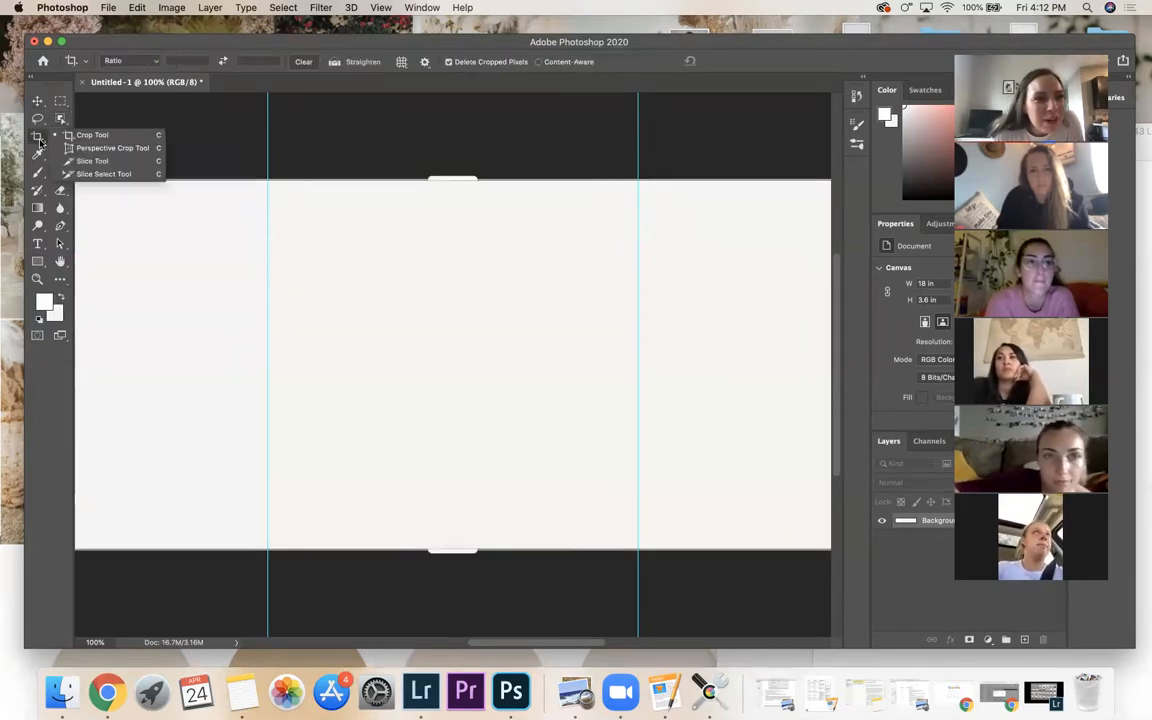
pyautogui.click(119, 162)
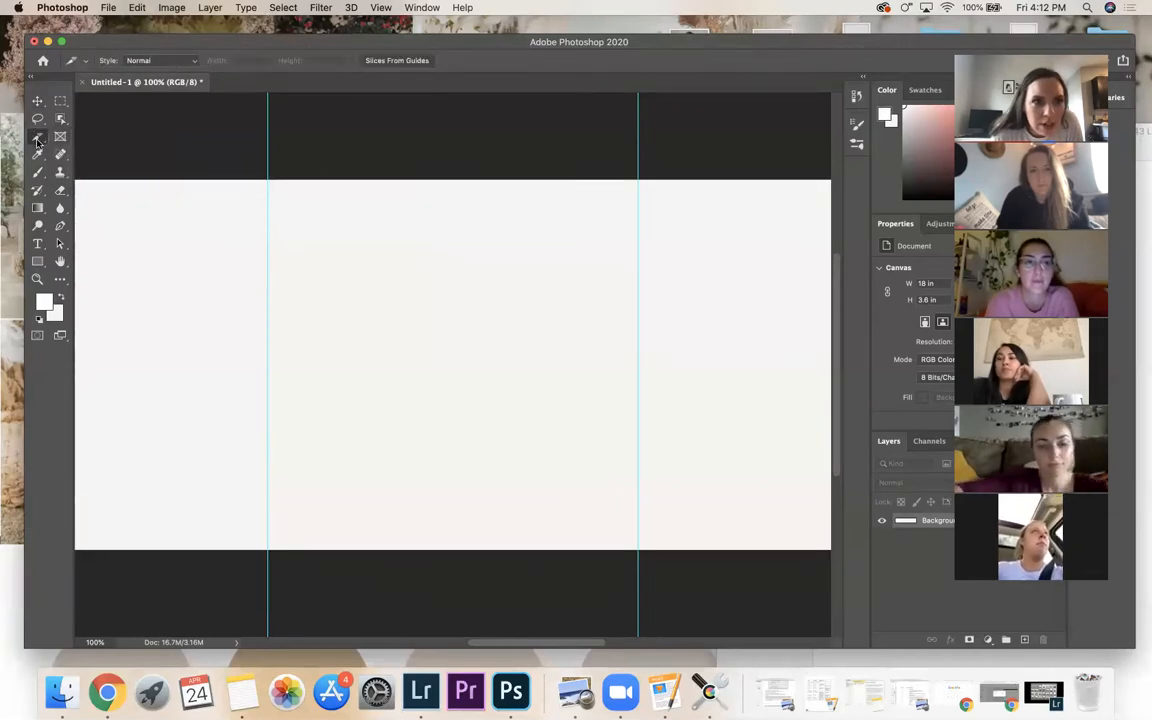
pyautogui.click(389, 62)
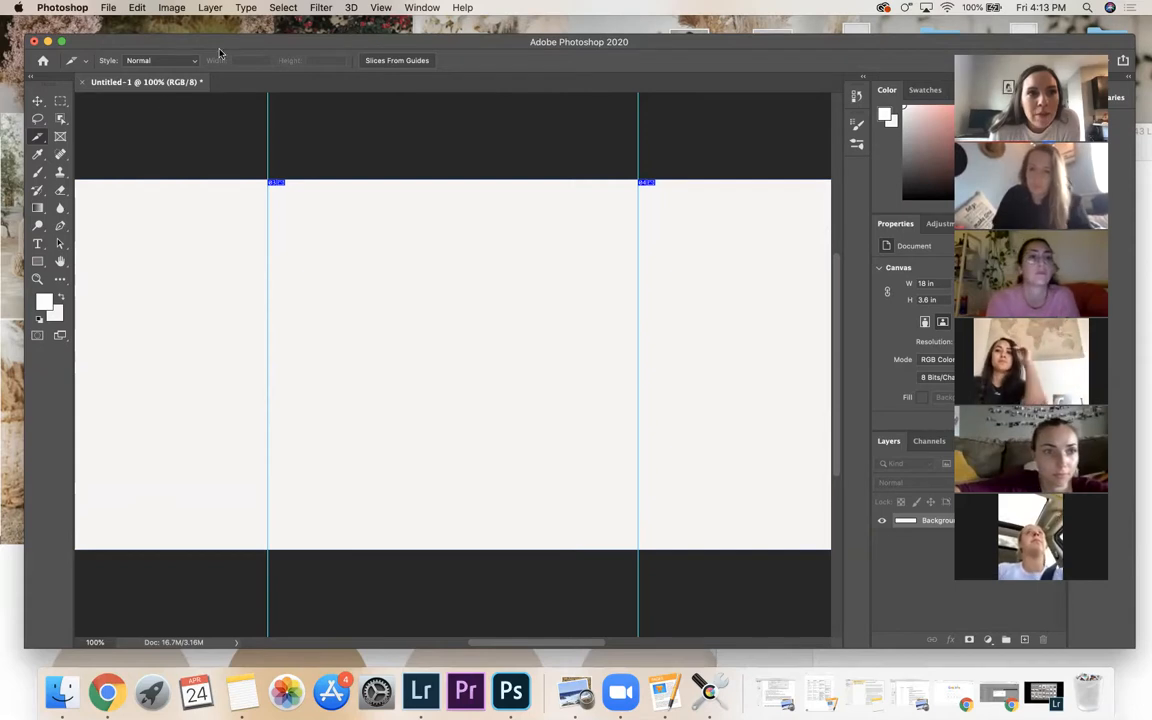
# - Open instanewedits-1.jpg from the computer's Desktop folder
pyautogui.click(108, 8)
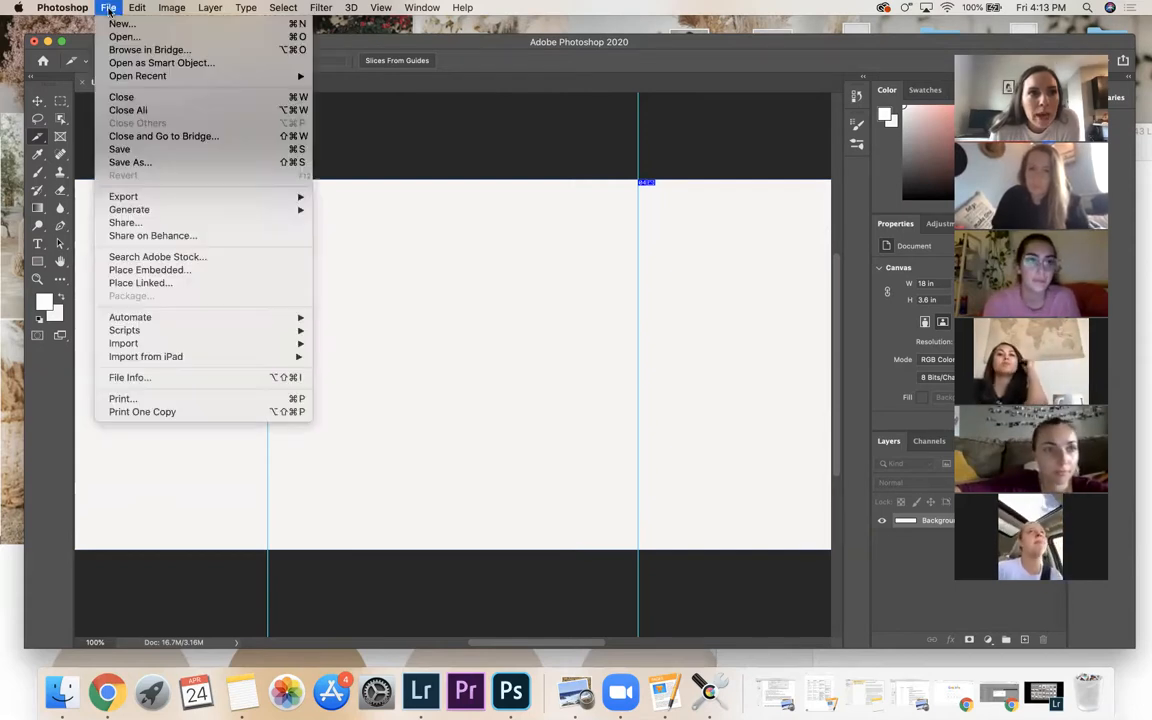
pyautogui.click(122, 36)
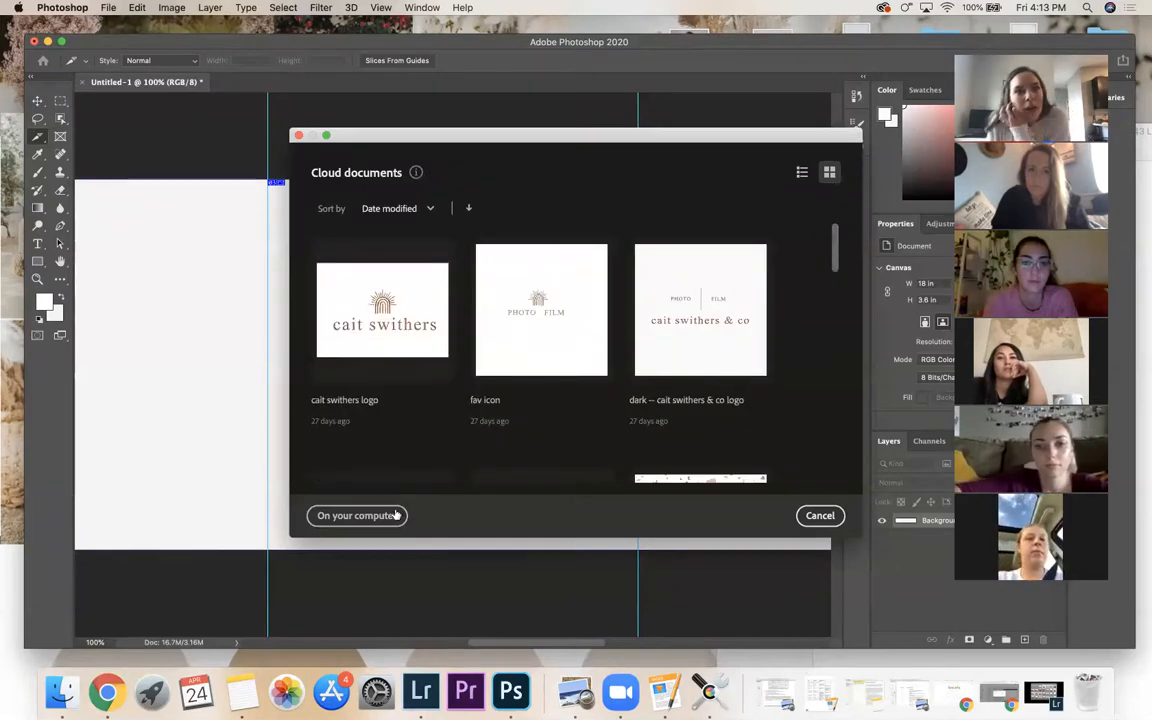
pyautogui.click(357, 516)
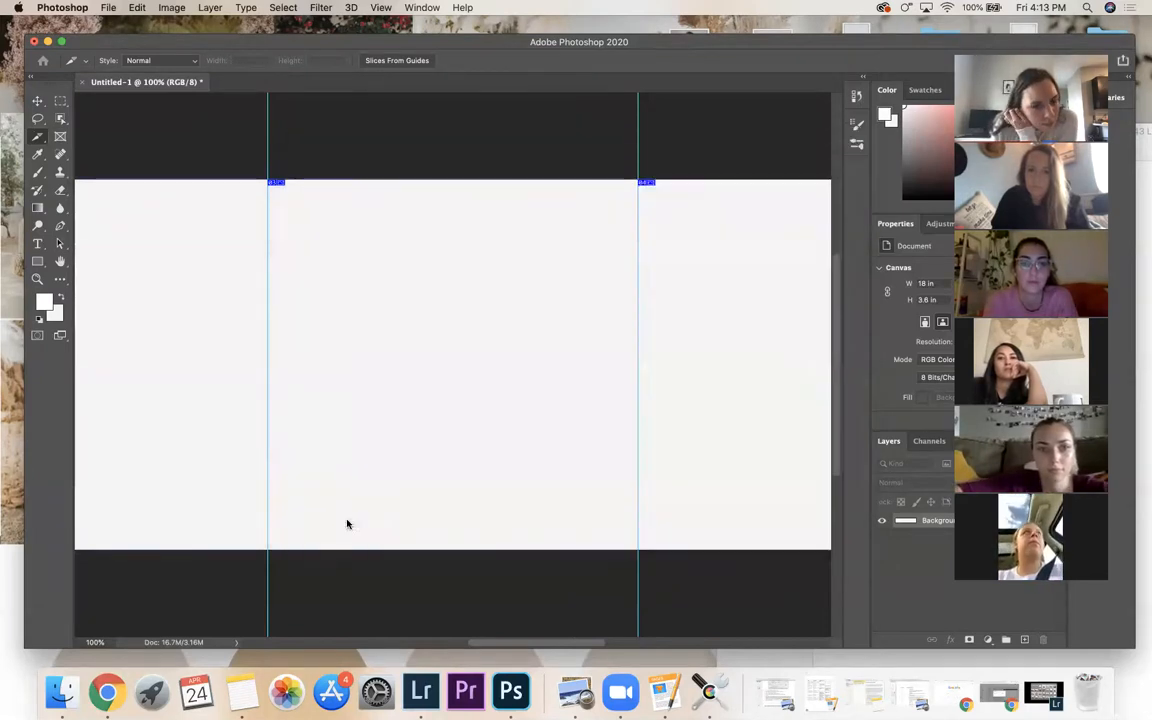
pyautogui.click(345, 152)
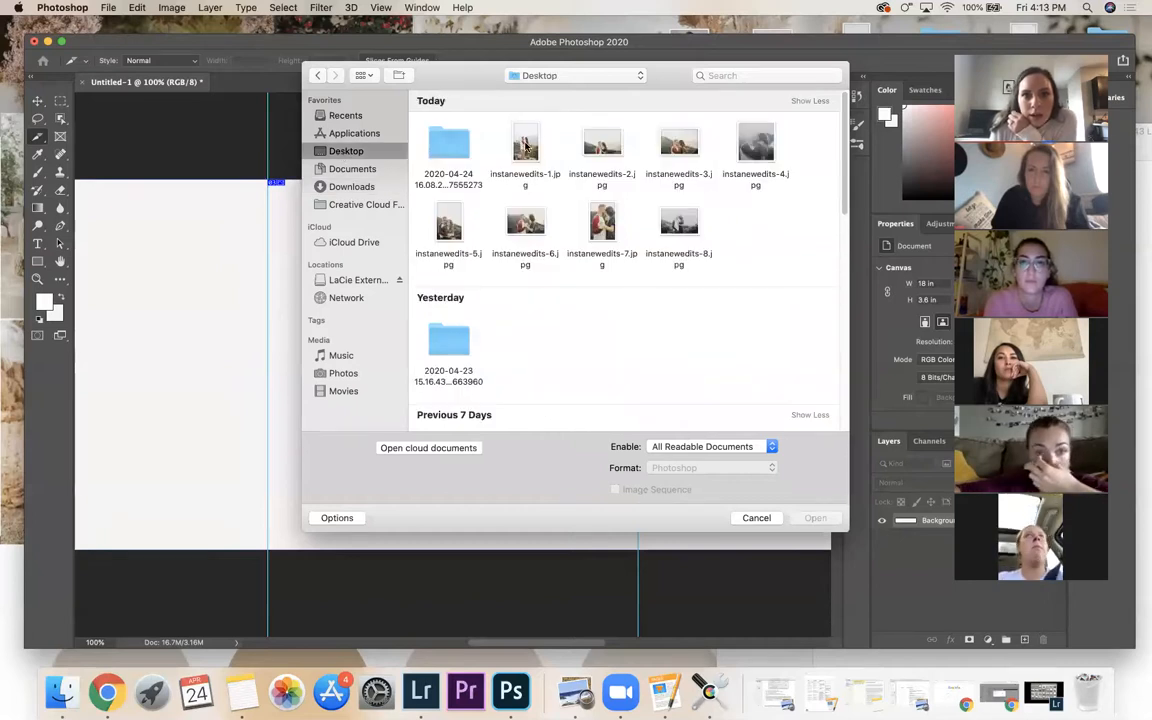
pyautogui.doubleClick(525, 147)
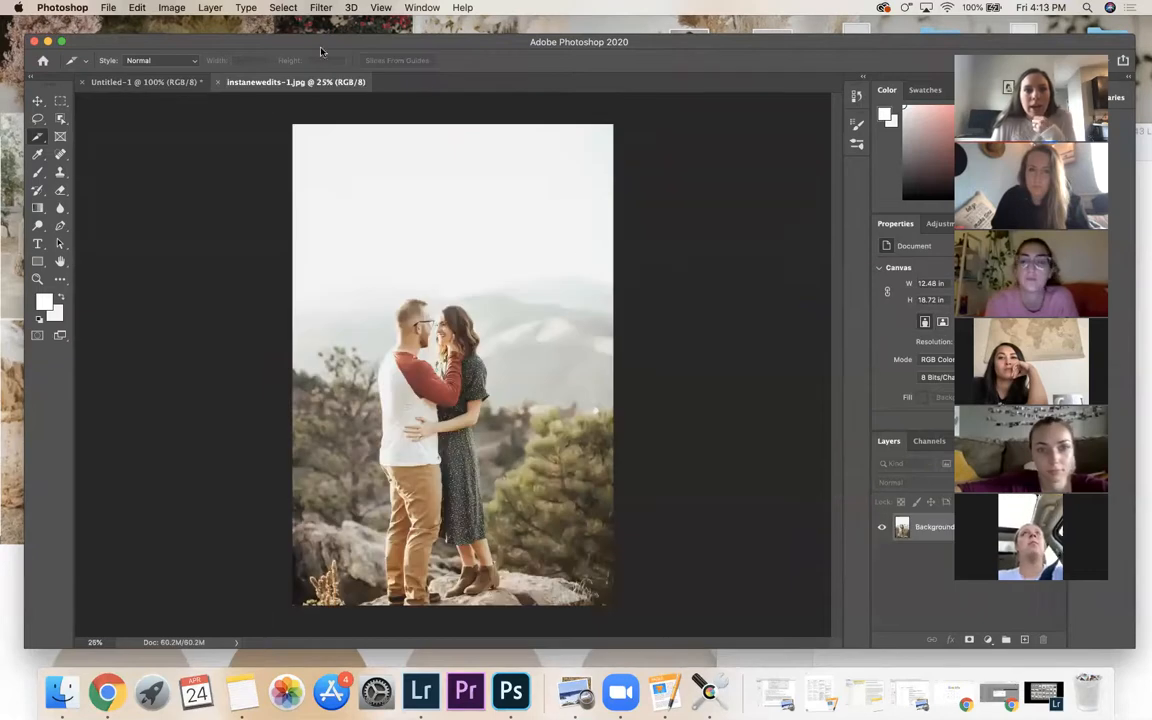
# - Make a rectangular marquee selection around the couple in instanewedits-1.jpg, nearly the full width of the photo
pyautogui.click(145, 82)
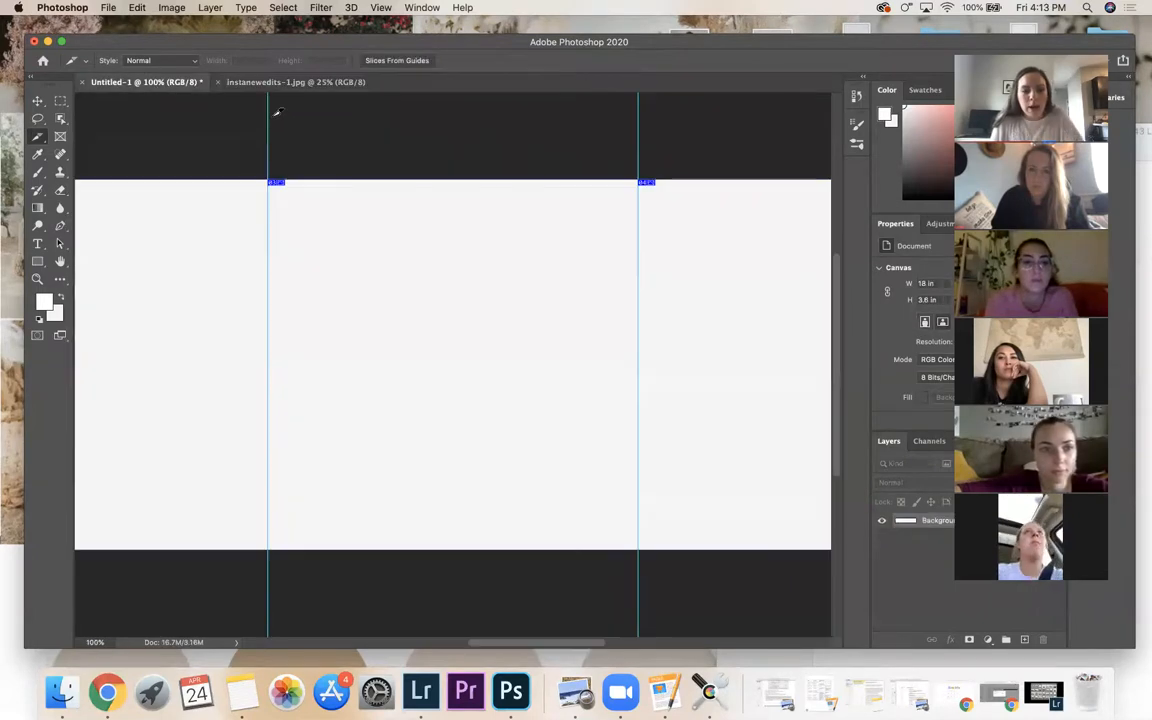
pyautogui.press('super+minus')
pyautogui.press('super+minus')
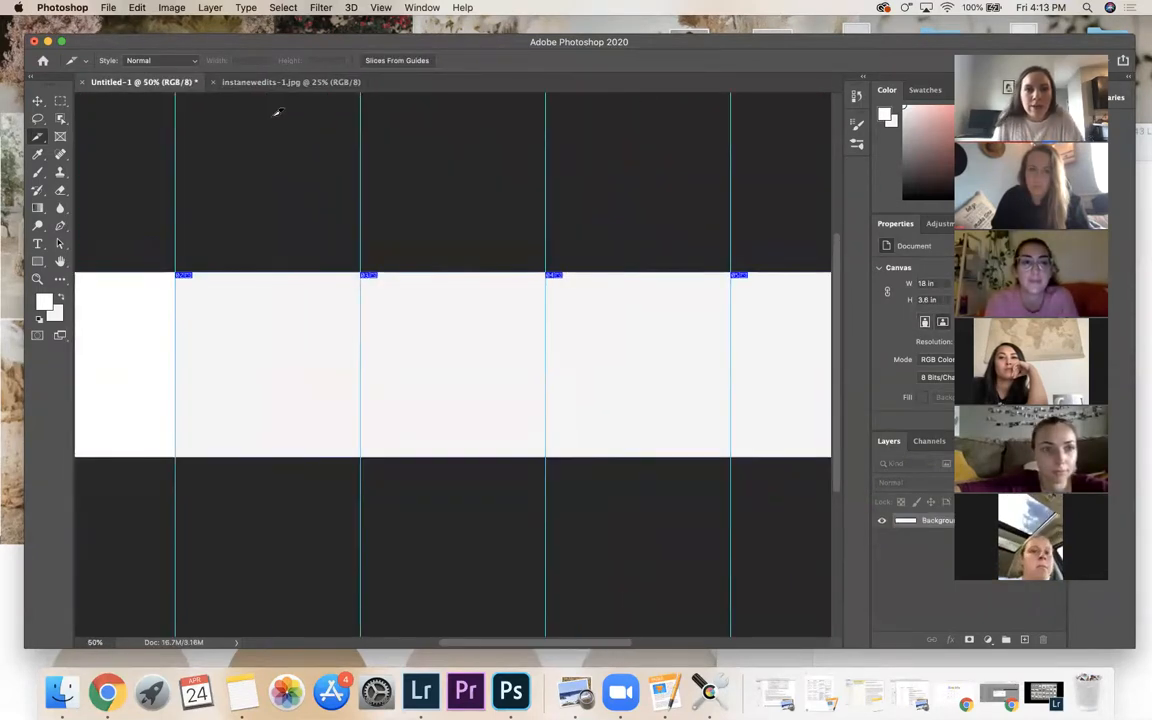
pyautogui.click(305, 83)
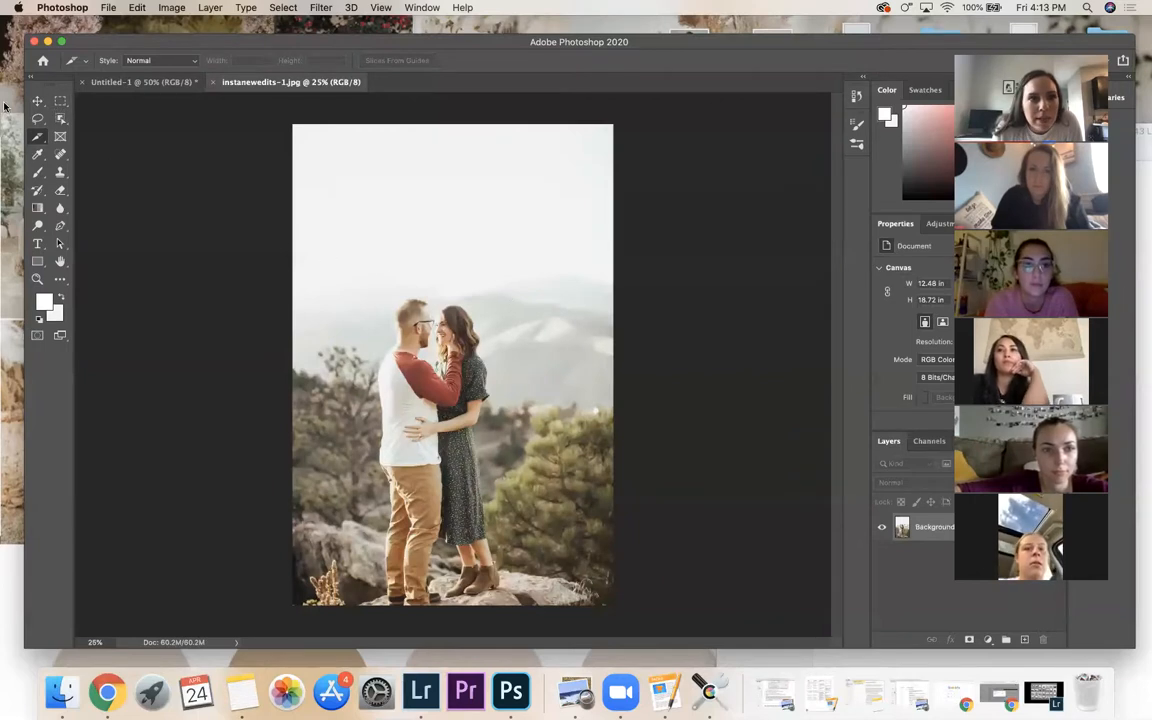
pyautogui.click(61, 101)
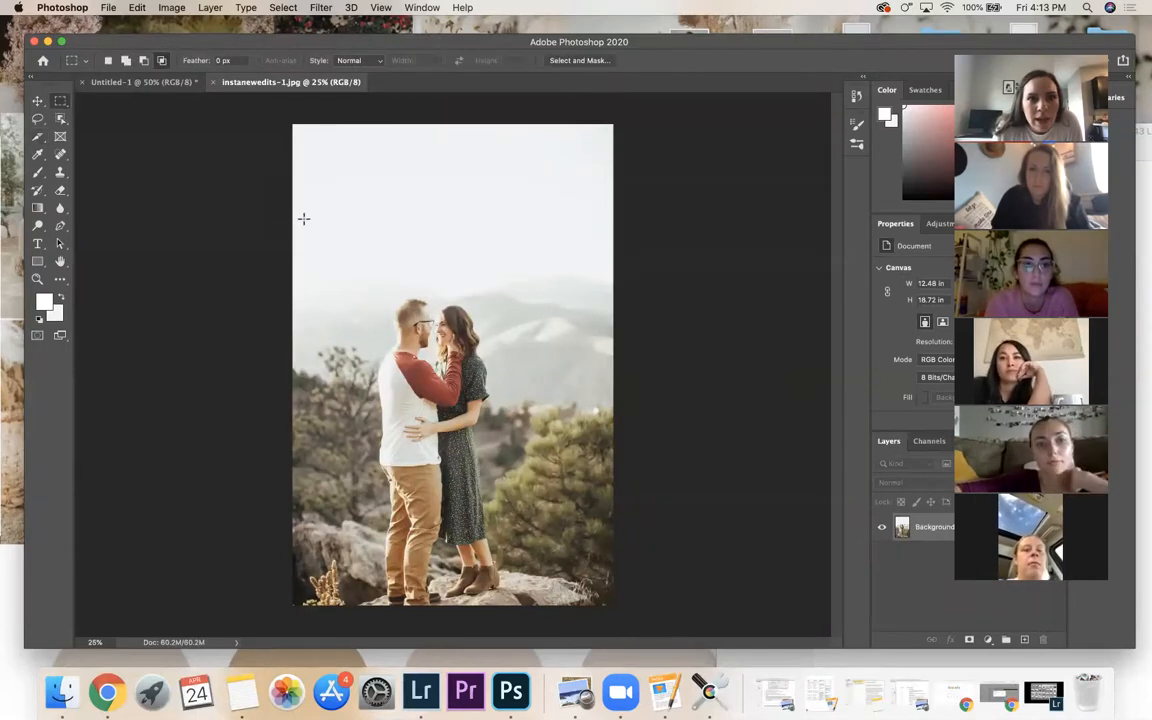
pyautogui.moveTo(301, 215); pyautogui.dragTo(609, 465)
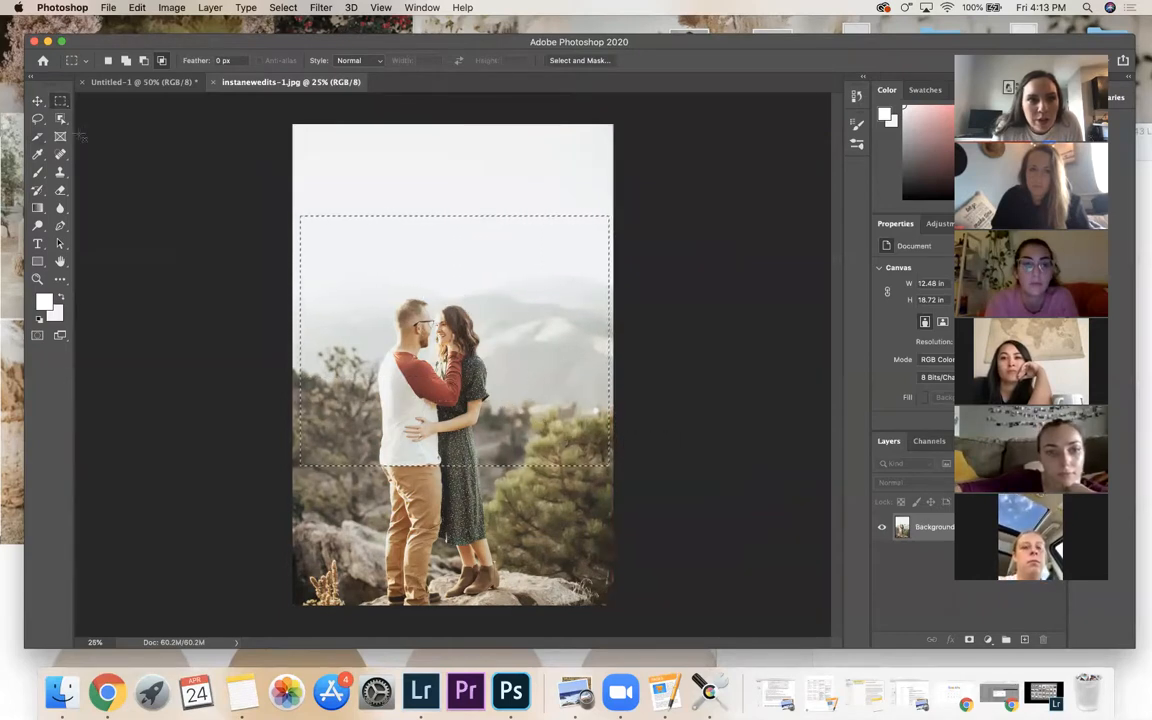
# - Move the selected photo area onto the Untitled-1 canvas and place the couple over the second and third panels
pyautogui.click(37, 102)
pyautogui.moveTo(458, 287); pyautogui.dragTo(278, 324)
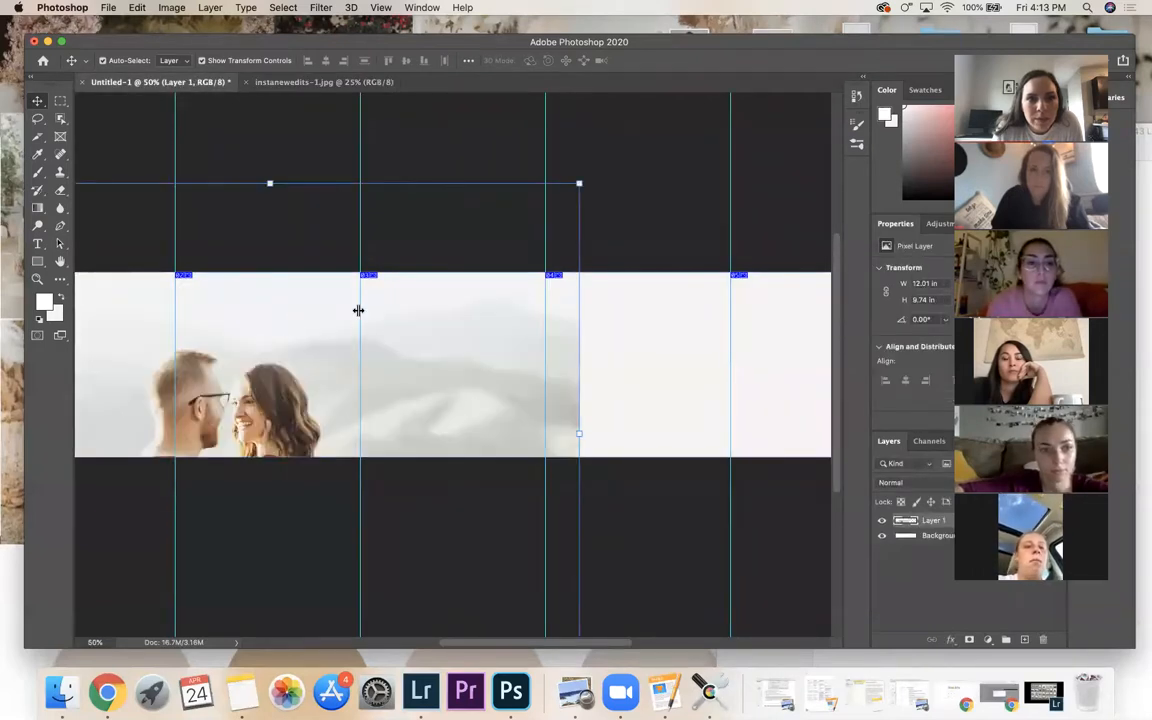
pyautogui.moveTo(500, 199); pyautogui.dragTo(545, 175)
pyautogui.moveTo(454, 295); pyautogui.dragTo(537, 236)
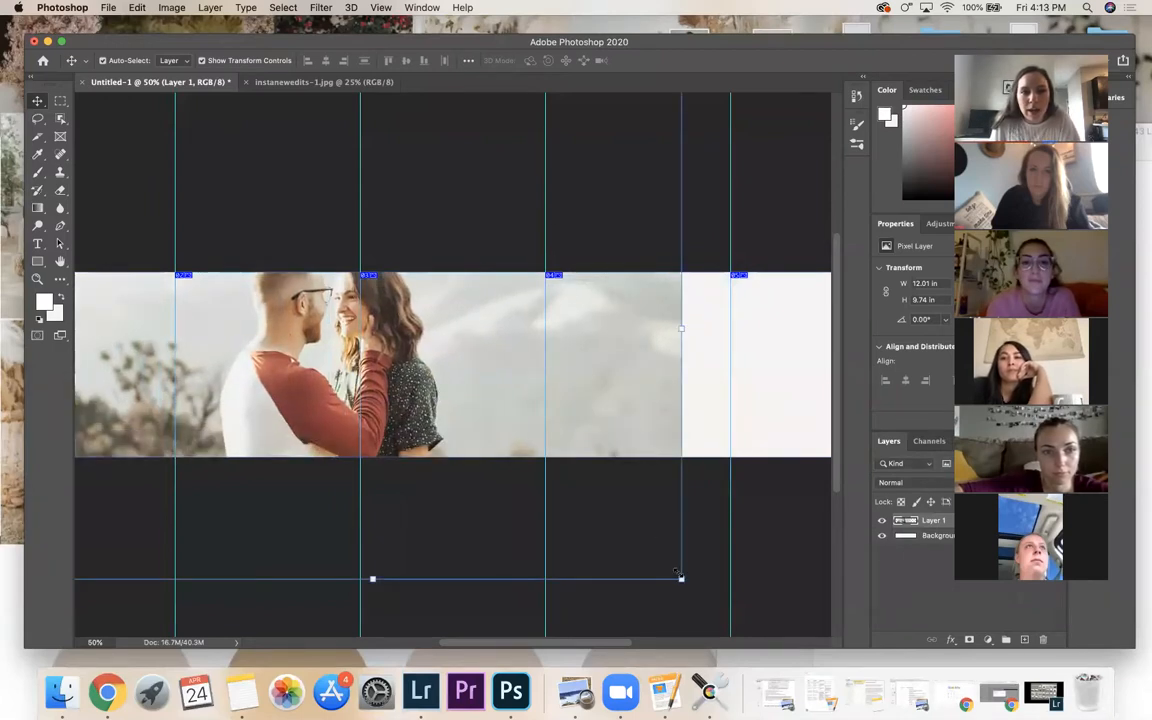
# - Try scaling the placed couple photo to 81.71 percent and shifting it along the canvas, then return to instanewedits-1.jpg
pyautogui.moveTo(680, 578); pyautogui.dragTo(470, 407)
pyautogui.moveTo(430, 365); pyautogui.dragTo(549, 486)
pyautogui.moveTo(587, 529); pyautogui.dragTo(685, 608)
pyautogui.moveTo(487, 412); pyautogui.dragTo(375, 355)
pyautogui.moveTo(485, 643); pyautogui.dragTo(426, 643)
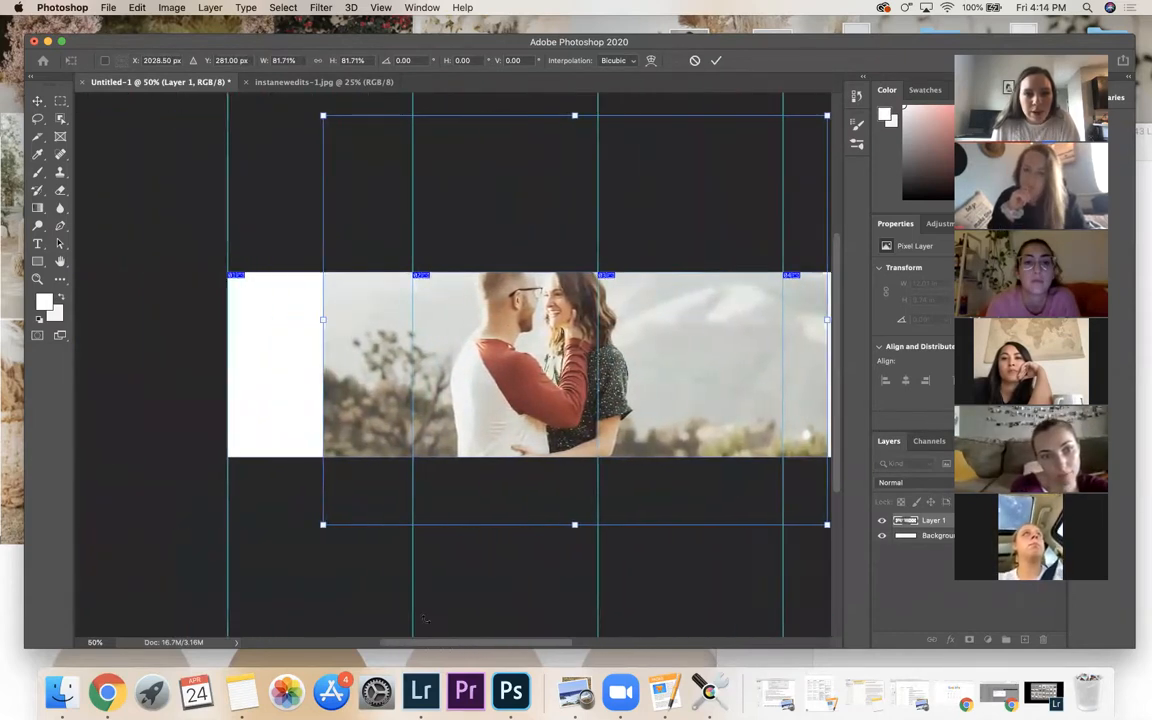
pyautogui.moveTo(520, 369); pyautogui.dragTo(444, 381)
pyautogui.click(340, 82)
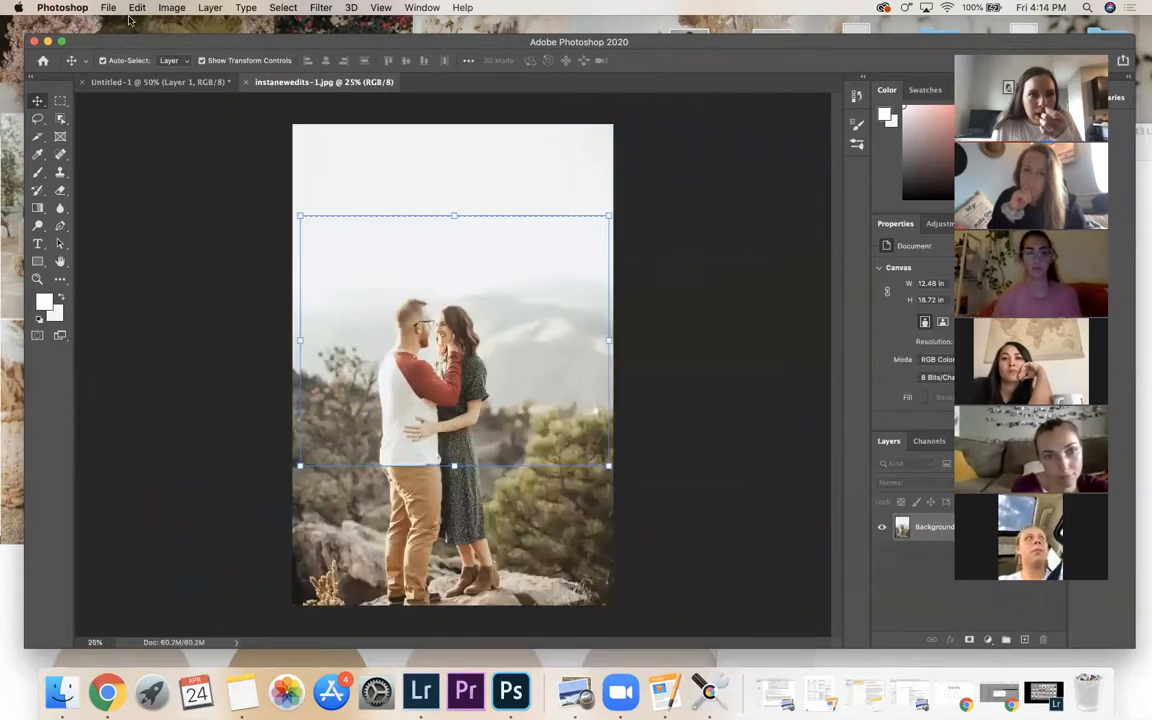
pyautogui.click(108, 7)
pyautogui.click(117, 23)
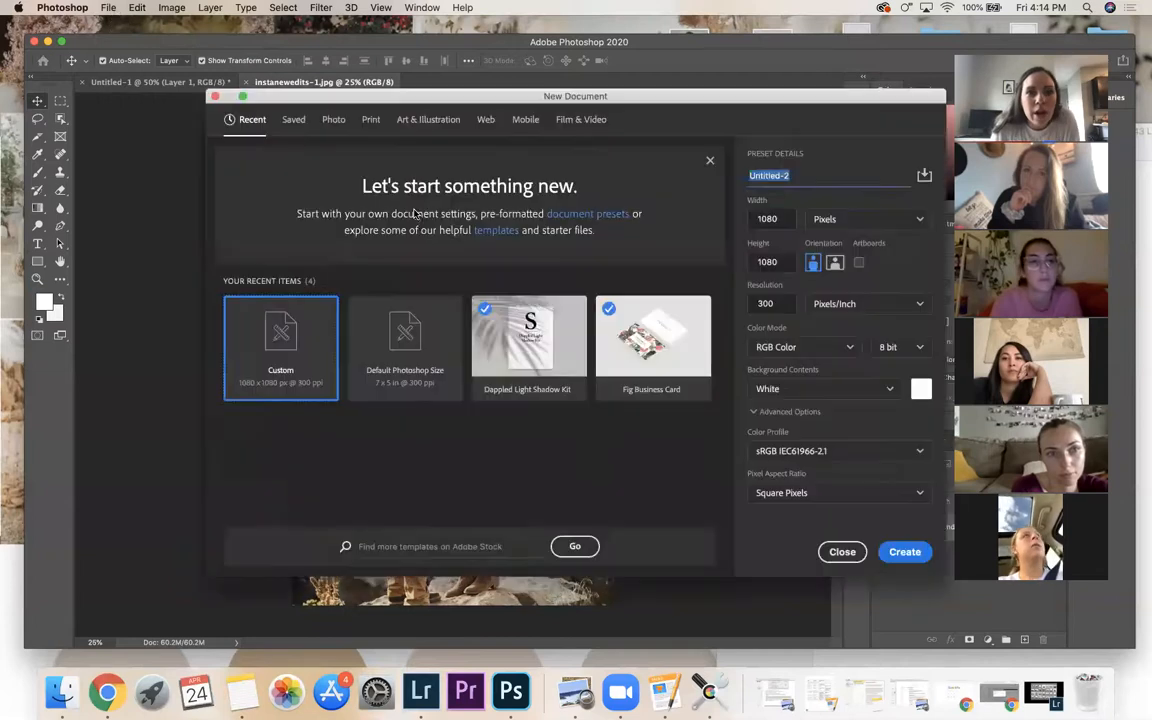
pyautogui.click(845, 552)
# - Open instanewedits-2.jpg from the Desktop folder
pyautogui.click(110, 8)
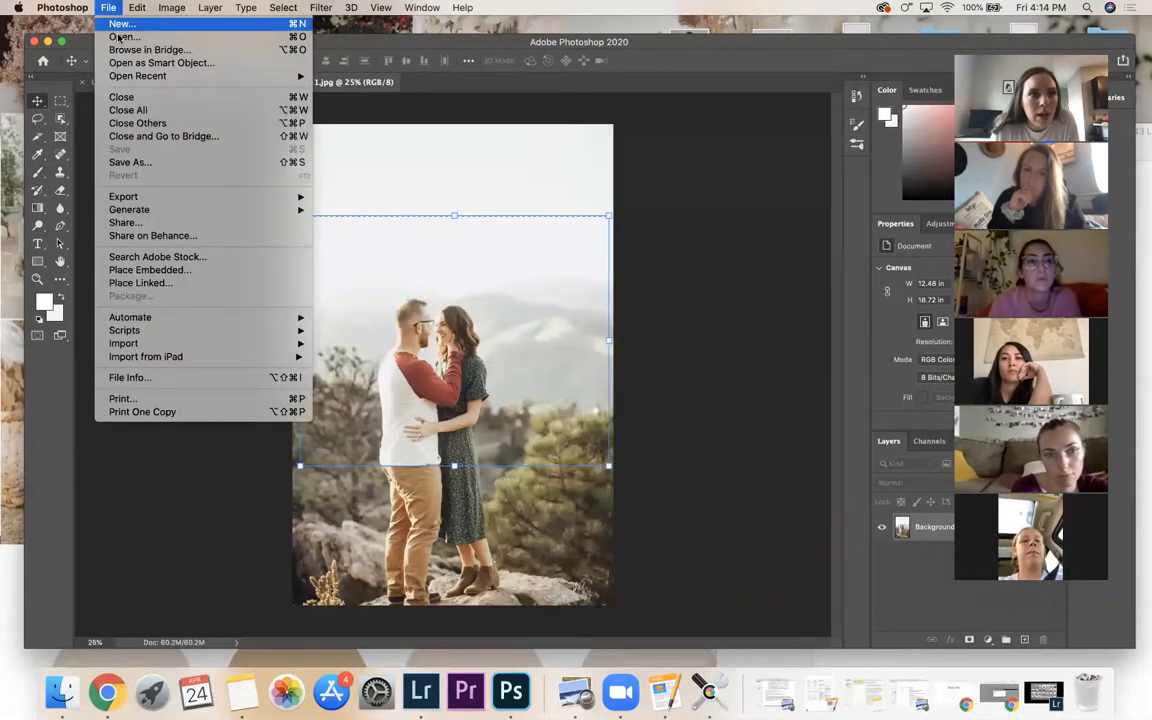
pyautogui.click(122, 36)
pyautogui.doubleClick(604, 148)
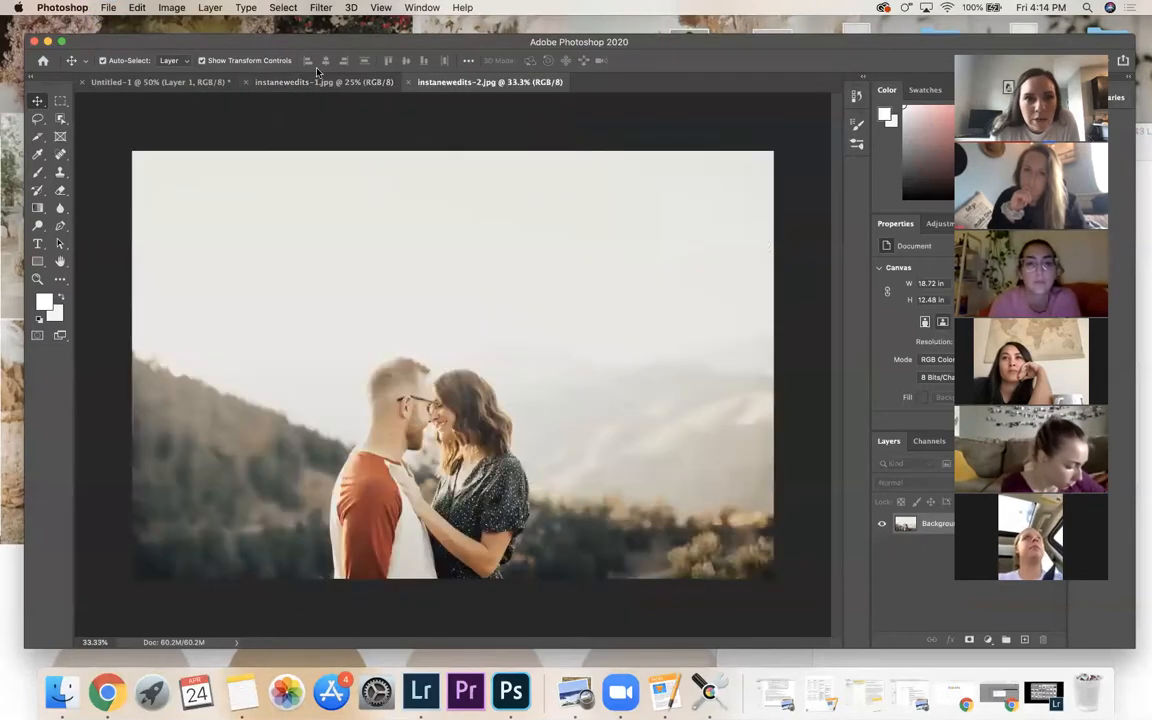
# - Select a wide rectangular area around the couple in instanewedits-2.jpg and move it onto the Untitled-1 canvas
pyautogui.click(60, 102)
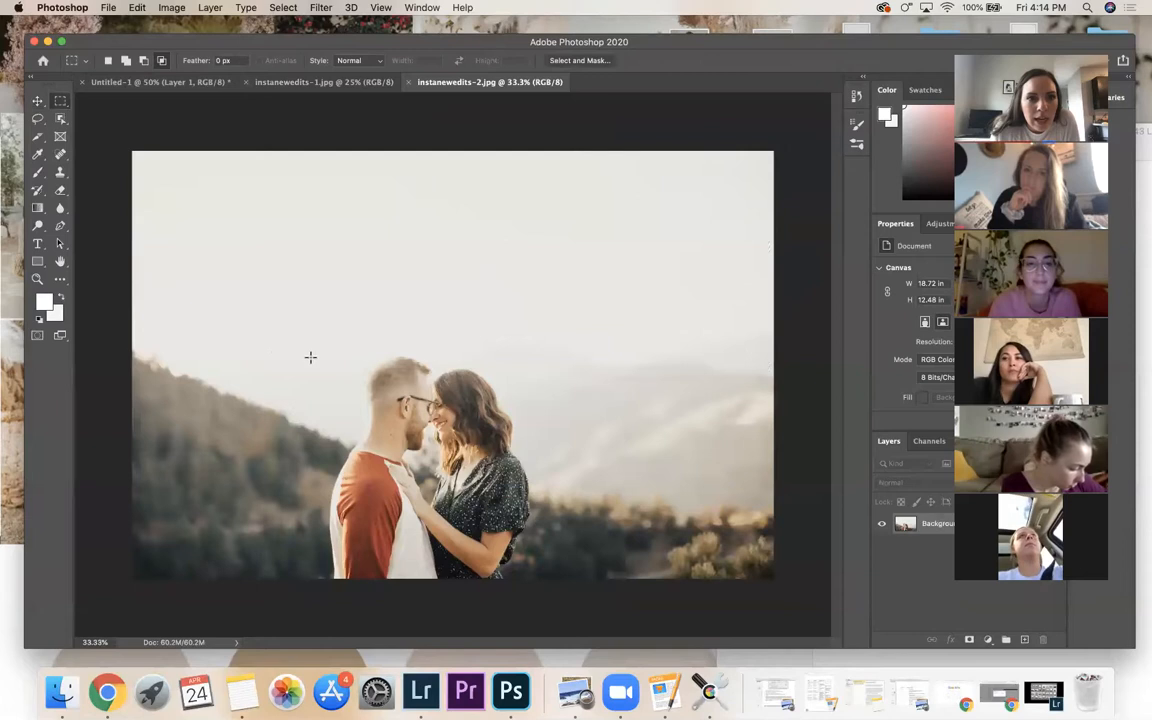
pyautogui.moveTo(141, 259); pyautogui.dragTo(762, 529)
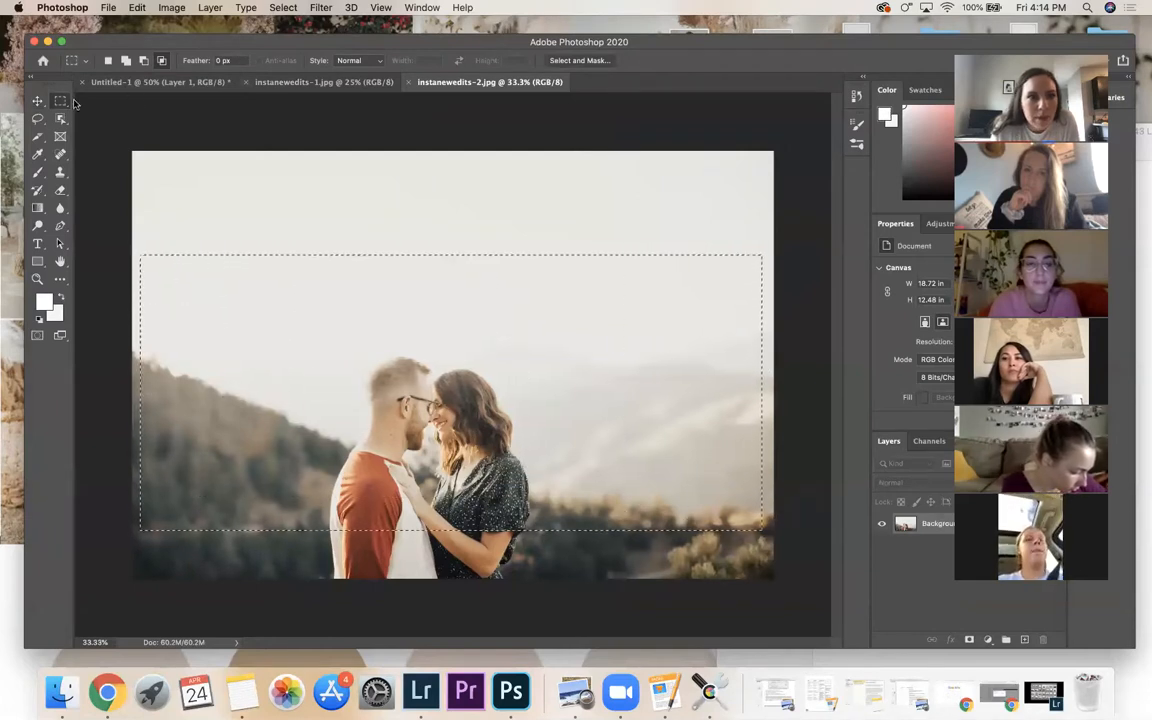
pyautogui.press('v')
pyautogui.moveTo(559, 391); pyautogui.dragTo(145, 340)
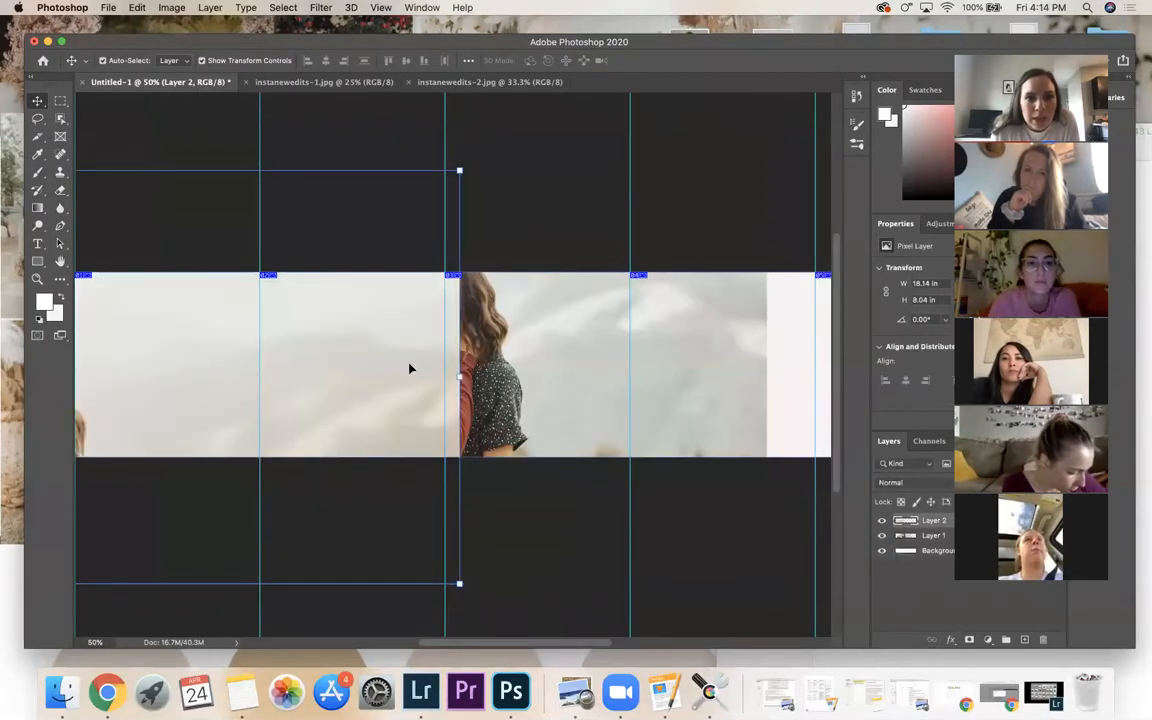
# - Reposition the newly placed photo so the couple spans the first two panels of the canvas
pyautogui.hscroll(-5, 497, 517)
pyautogui.hscroll(3, 443, 498)
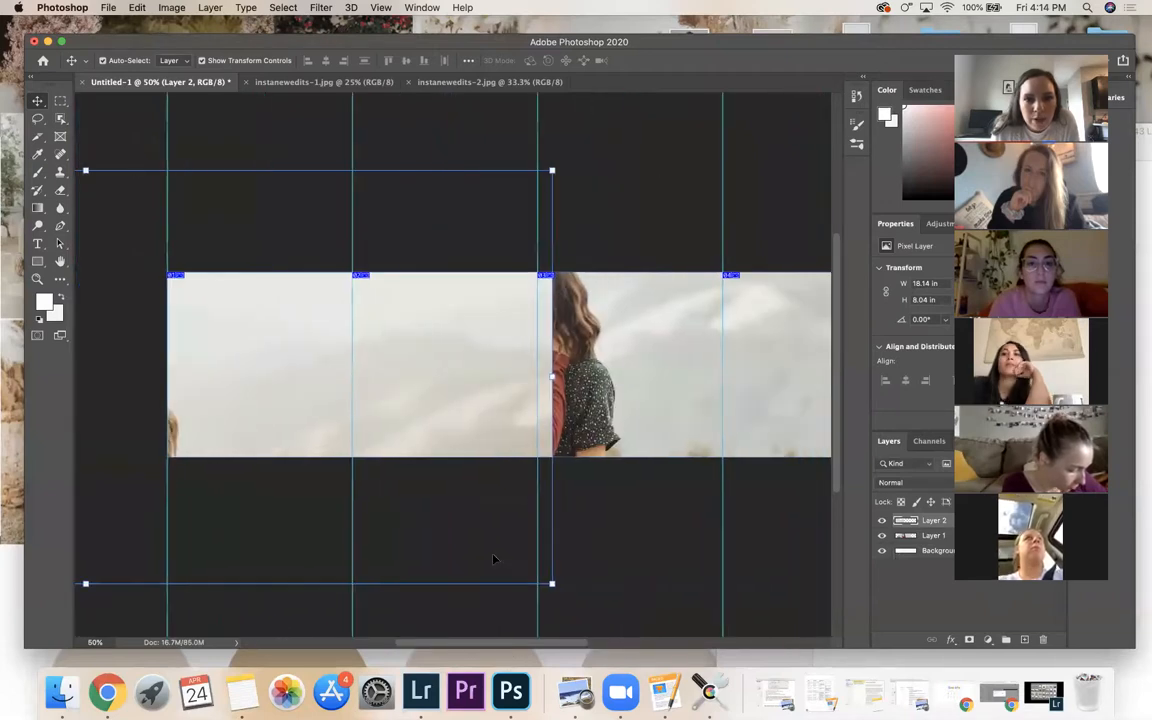
pyautogui.moveTo(272, 391); pyautogui.dragTo(537, 333)
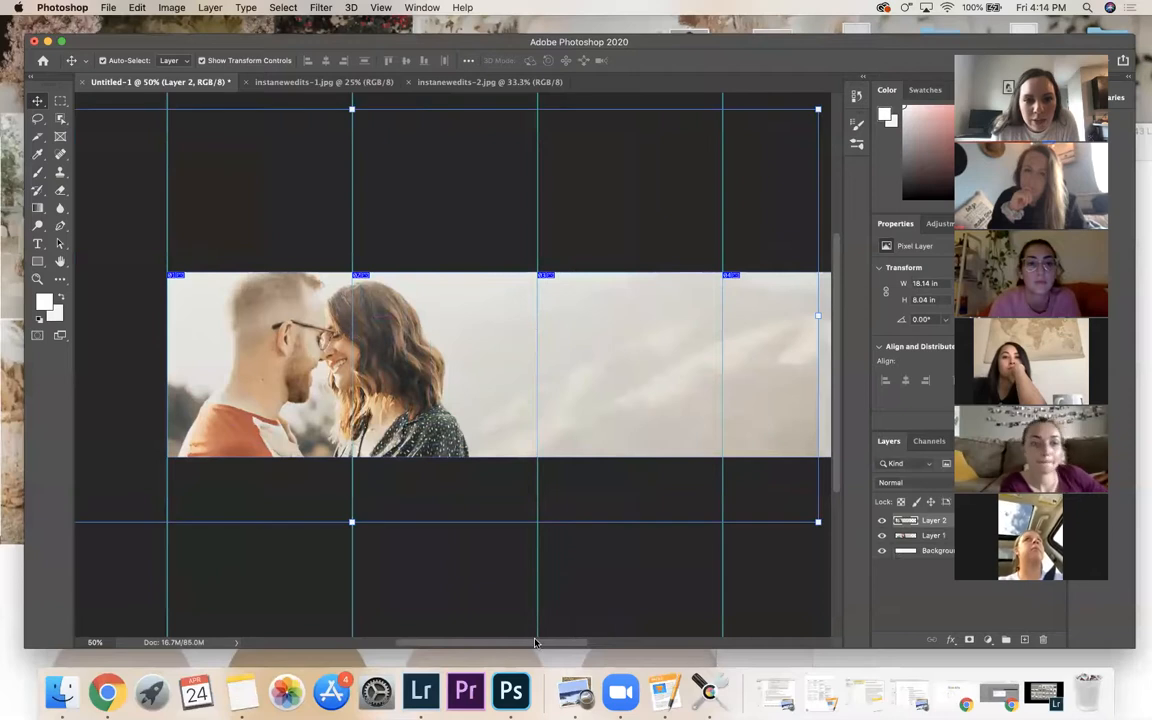
# - Bring Layer 1 above Layer 2 and move its photo over the third to fifth panels
pyautogui.hscroll(5, 535, 642)
pyautogui.click(620, 355)
pyautogui.moveTo(633, 362); pyautogui.dragTo(744, 366)
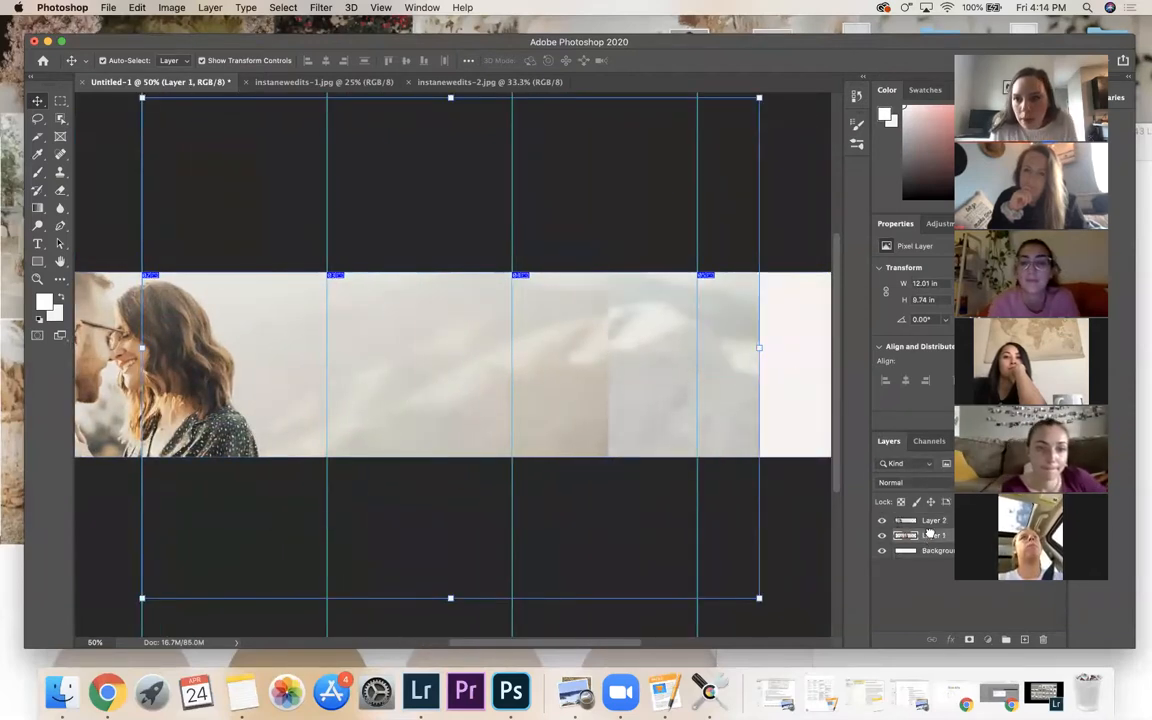
pyautogui.moveTo(928, 513); pyautogui.dragTo(908, 506)
pyautogui.moveTo(496, 444); pyautogui.dragTo(661, 444)
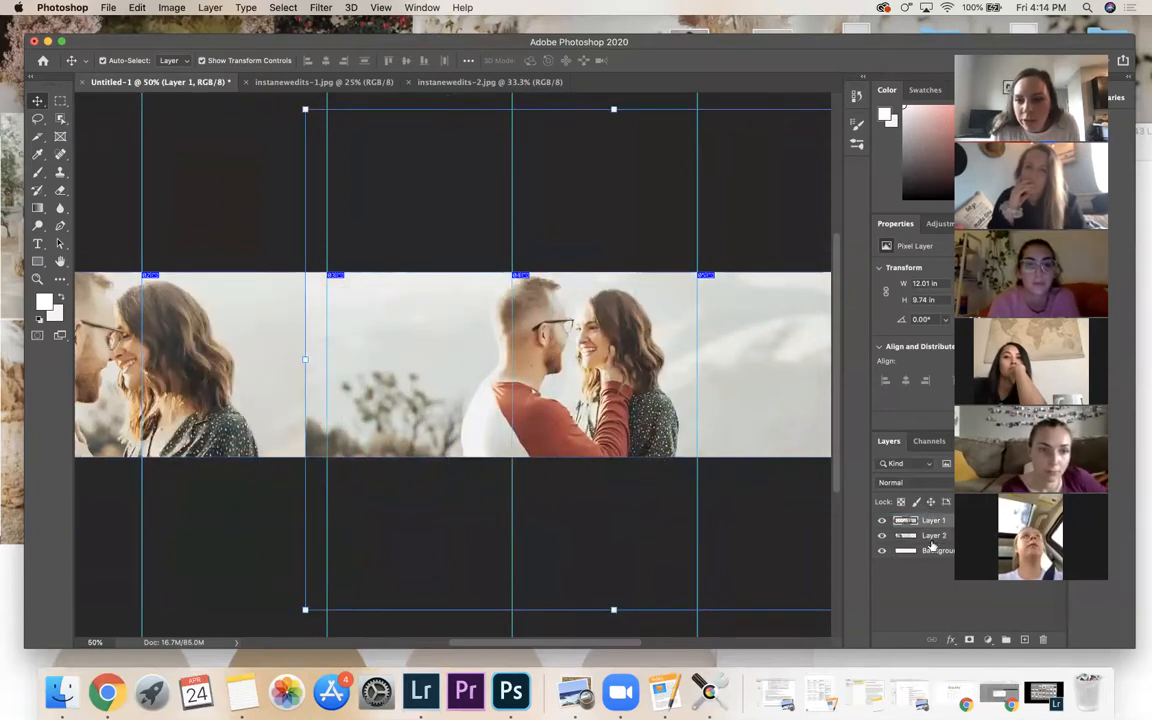
# - Scale the Layer 1 photo down to 40.01 percent and place it over the third panel
pyautogui.moveTo(305, 608); pyautogui.dragTo(570, 394)
pyautogui.moveTo(760, 345); pyautogui.dragTo(470, 427)
pyautogui.moveTo(281, 476); pyautogui.dragTo(334, 410)
pyautogui.moveTo(477, 645); pyautogui.dragTo(424, 643)
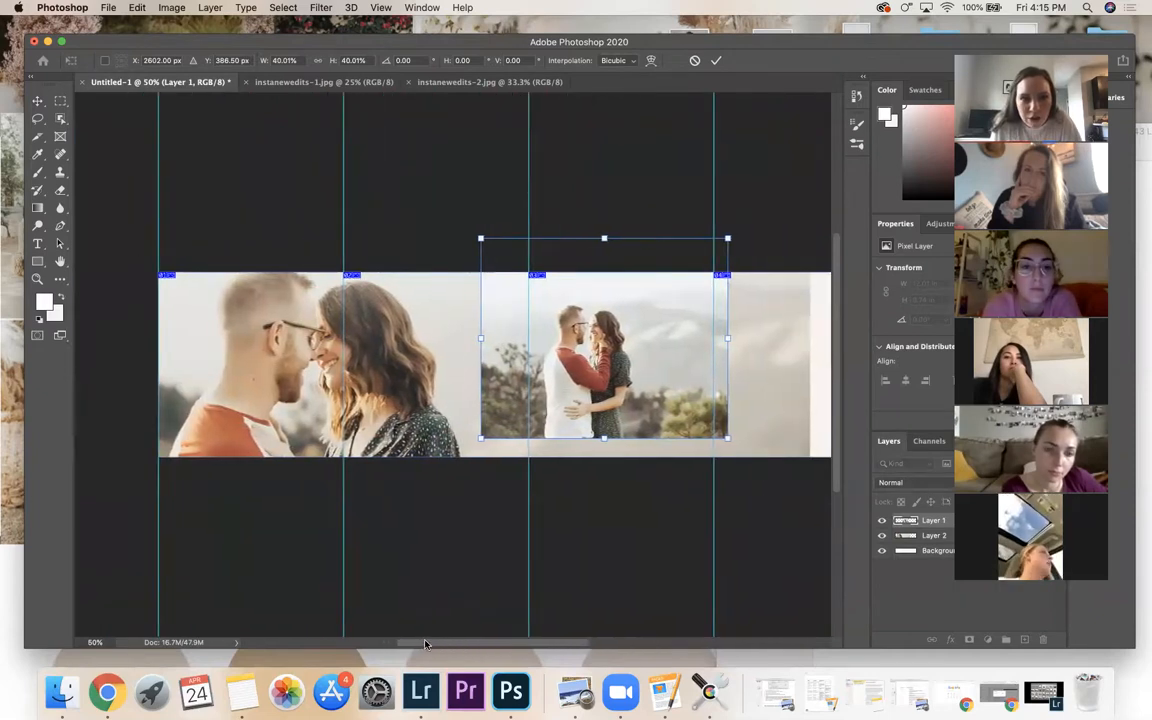
pyautogui.press('Return')
# - Shift the large couple photo to centre around the second panel and the small photo across the third and fourth panels
pyautogui.moveTo(424, 400); pyautogui.dragTo(492, 403)
pyautogui.moveTo(638, 373); pyautogui.dragTo(695, 373)
pyautogui.moveTo(465, 390); pyautogui.dragTo(495, 389)
pyautogui.moveTo(664, 389); pyautogui.dragTo(687, 388)
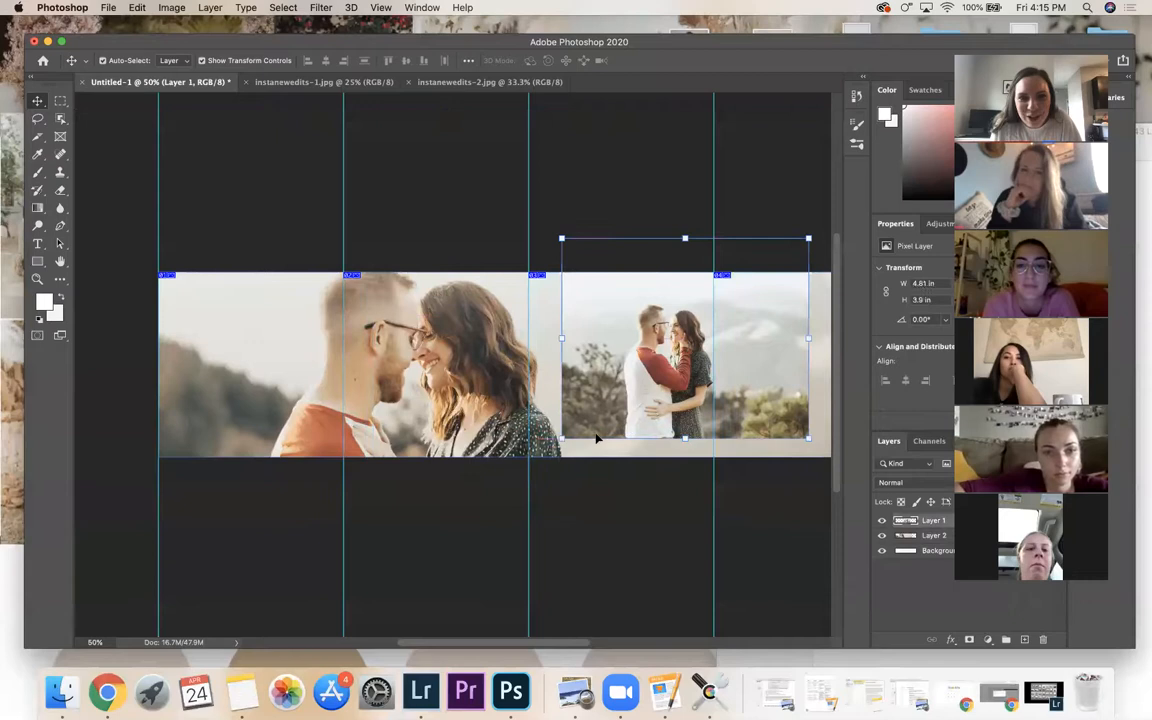
# - Try scaling the small couple photo to 84.12 percent and moving it lower, then switch to instanewedits-2.jpg
pyautogui.moveTo(563, 436); pyautogui.dragTo(599, 406)
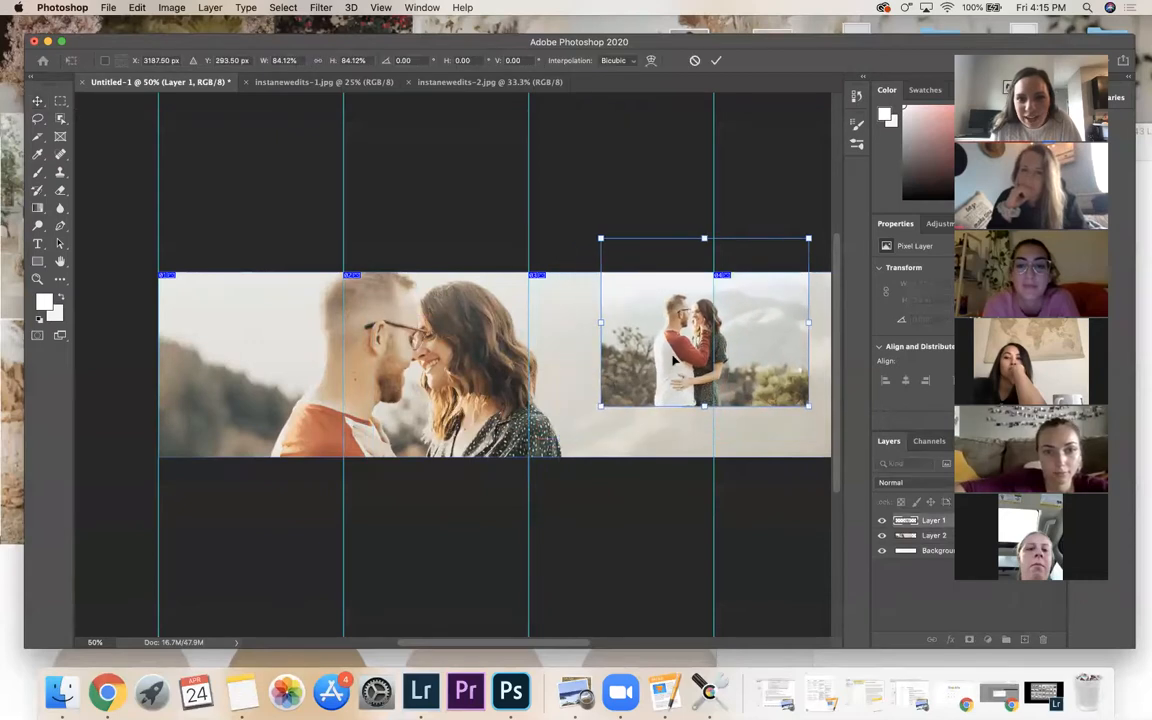
pyautogui.moveTo(674, 360); pyautogui.dragTo(668, 388)
pyautogui.click(490, 82)
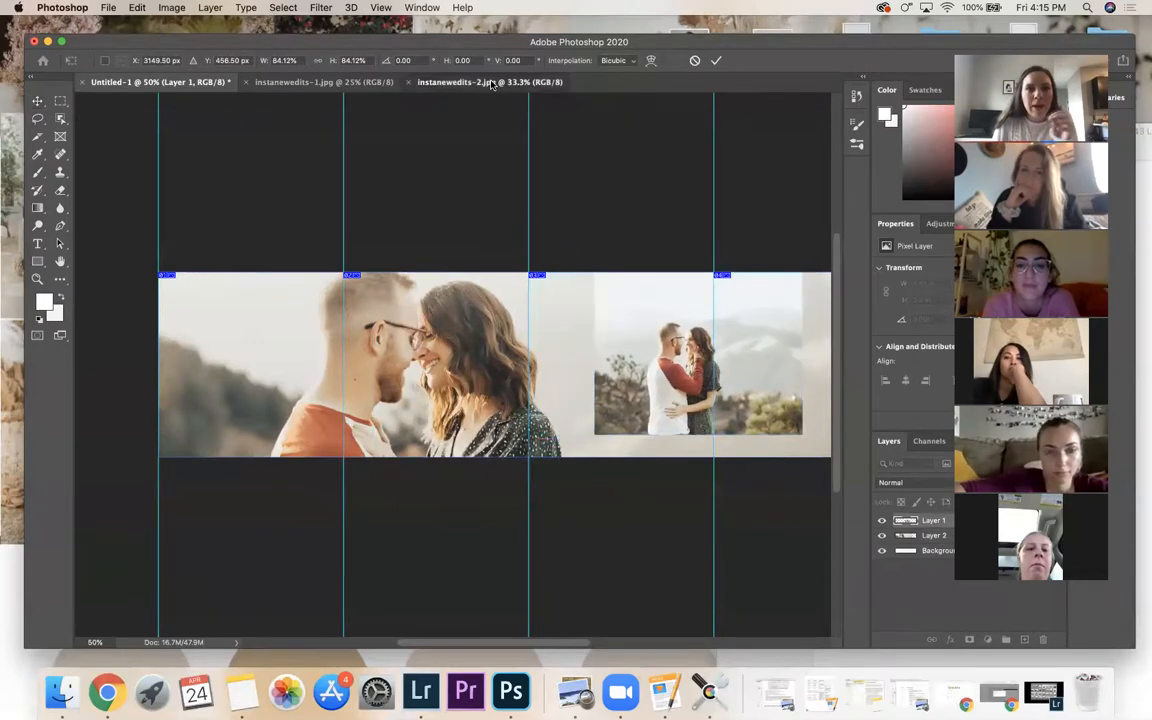
# - Open instanewedits-4.jpg from the Desktop folder
pyautogui.click(108, 8)
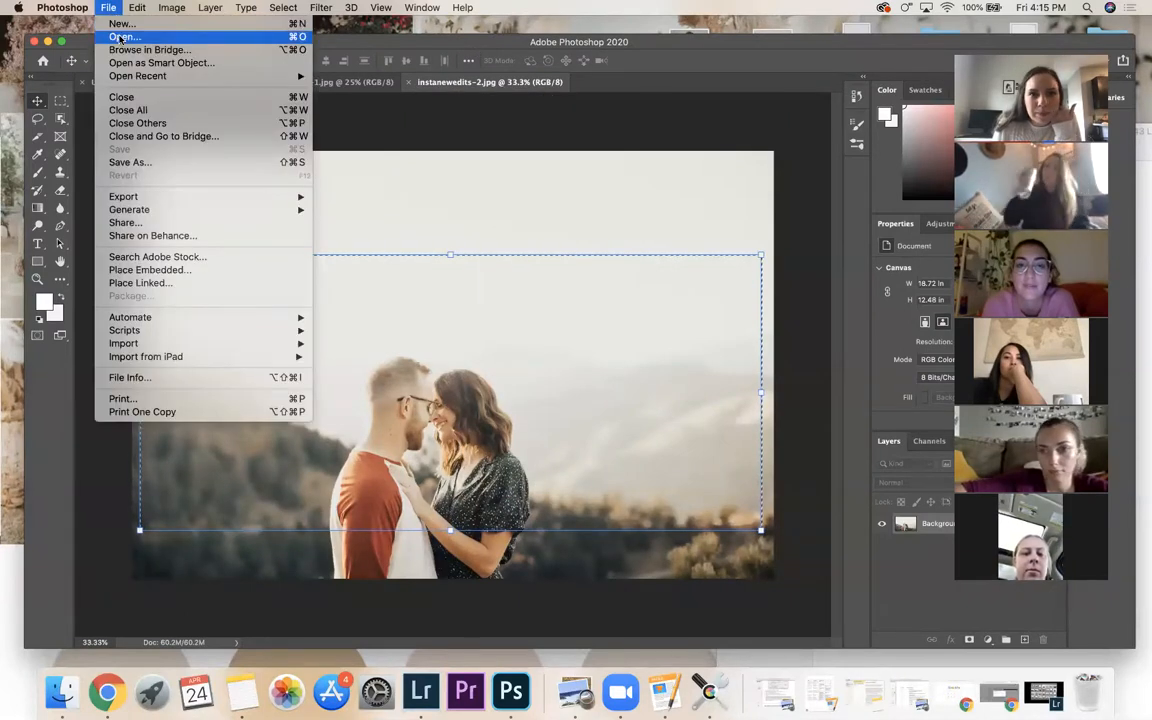
pyautogui.click(122, 37)
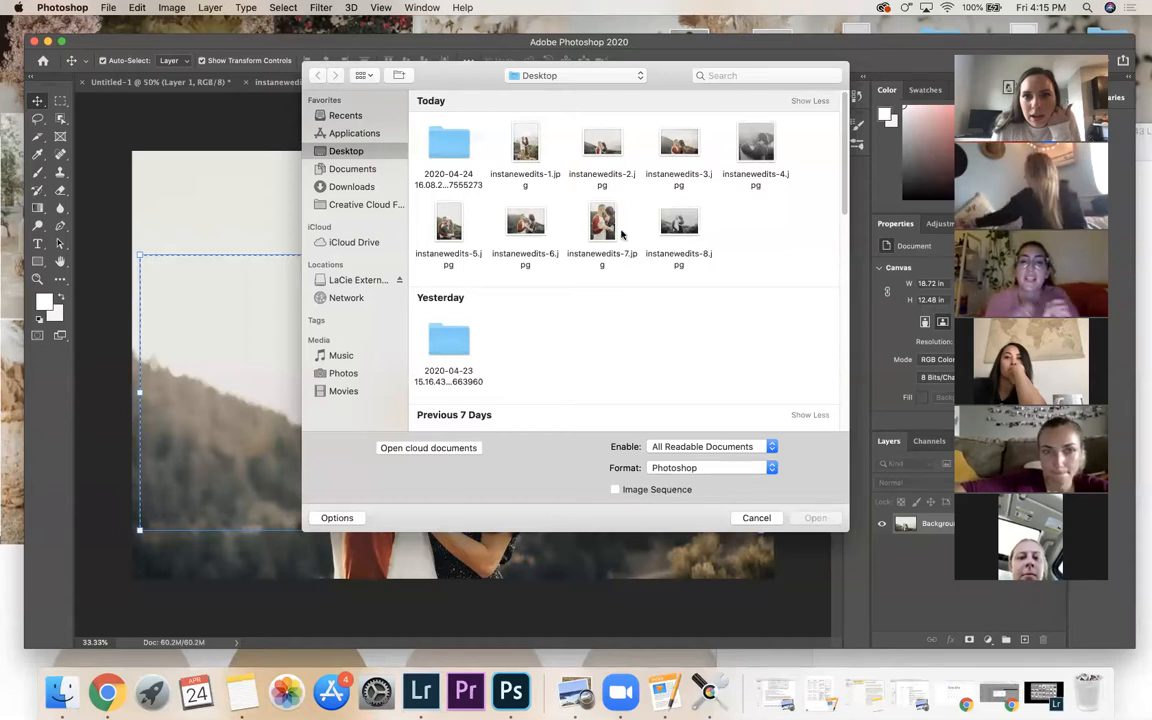
pyautogui.doubleClick(756, 150)
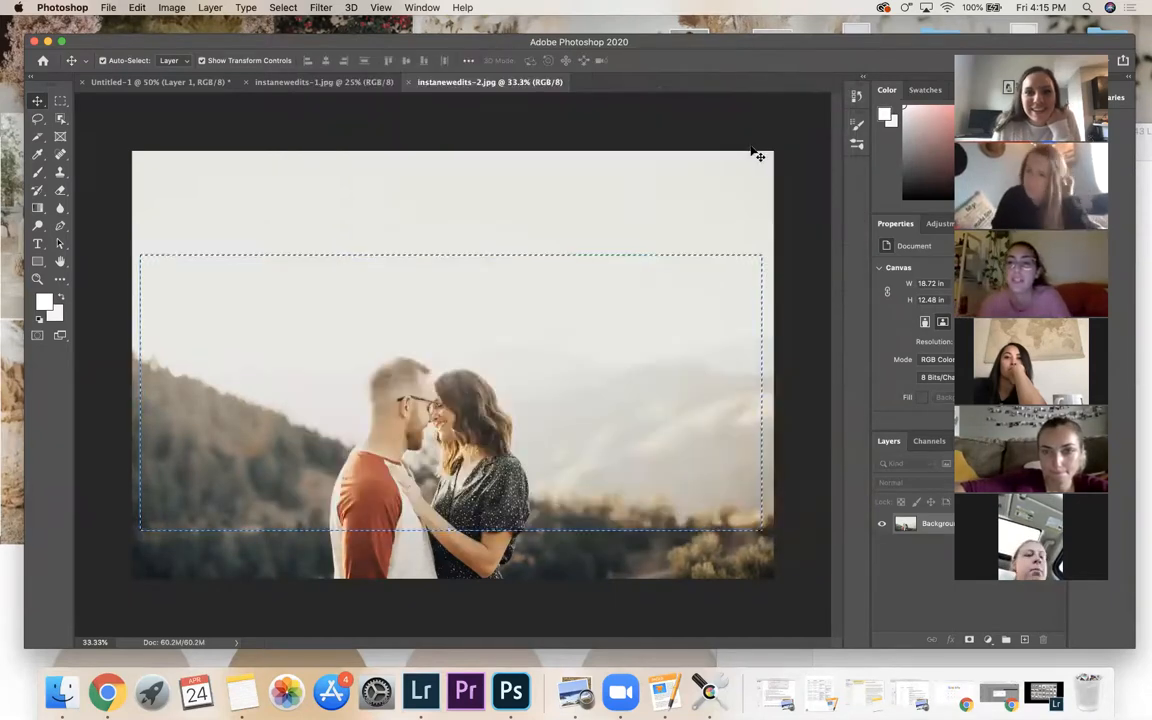
# - Convert the black-and-white photo's background to a normal layer and move the photo onto the Untitled-1 canvas over its last panels
pyautogui.moveTo(444, 293); pyautogui.dragTo(201, 120)
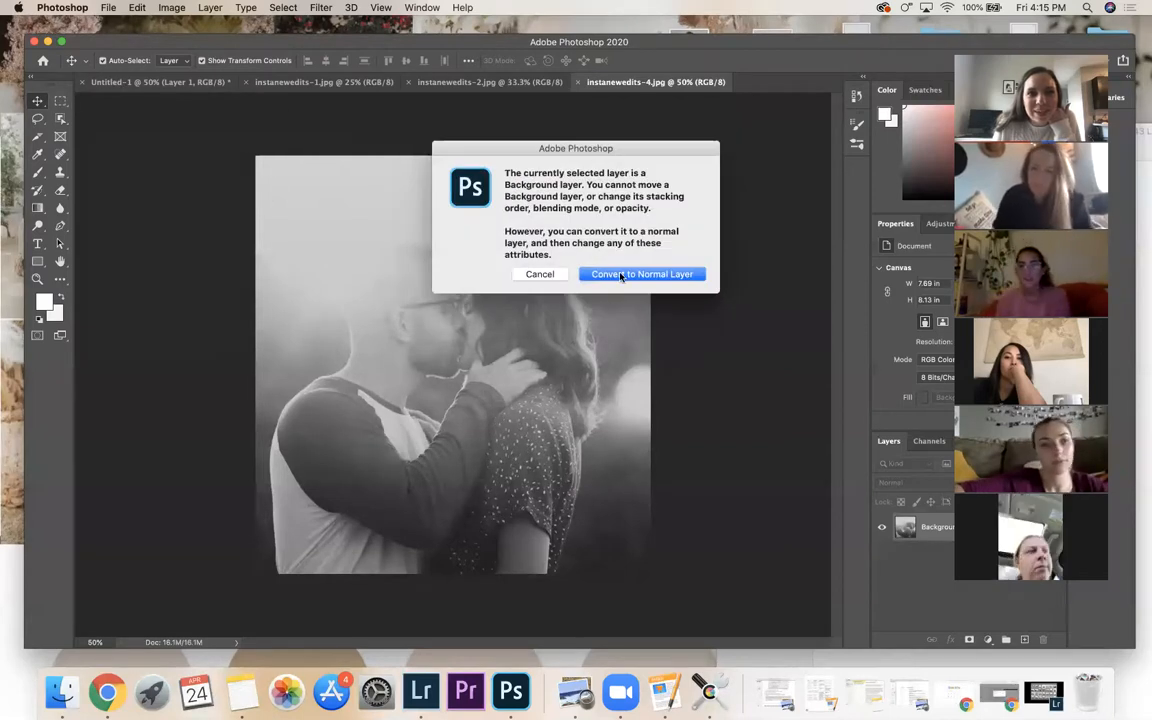
pyautogui.click(620, 276)
pyautogui.moveTo(350, 254); pyautogui.dragTo(158, 86)
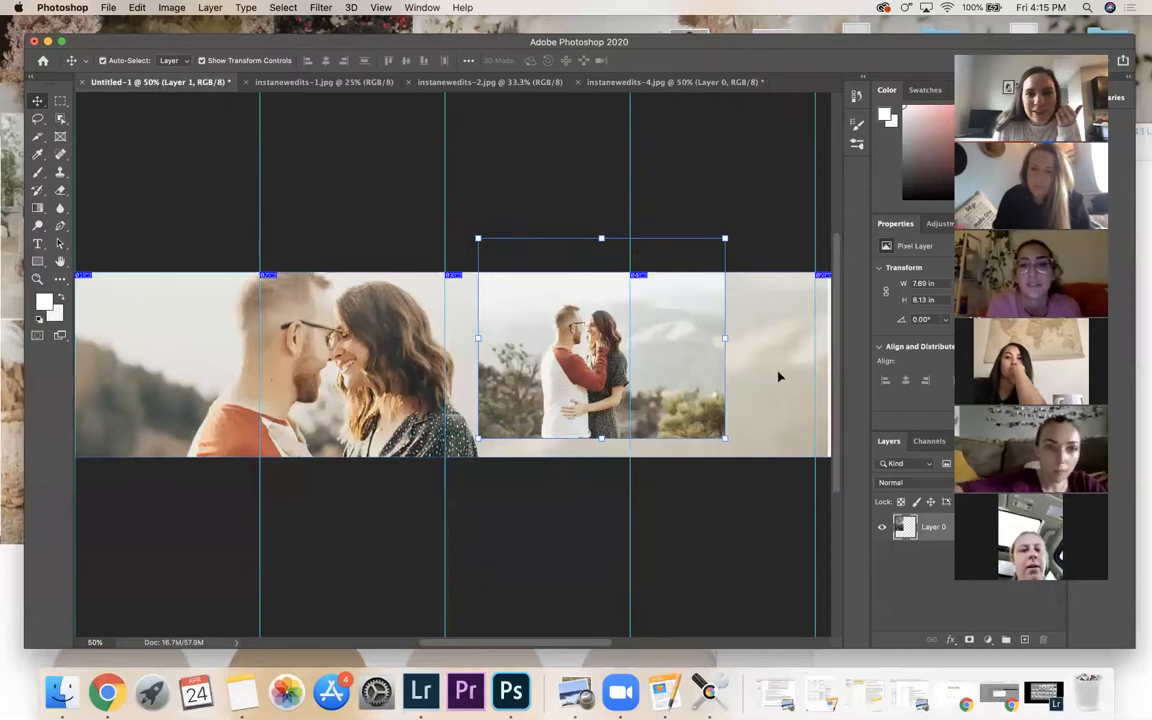
pyautogui.moveTo(779, 376); pyautogui.dragTo(779, 378)
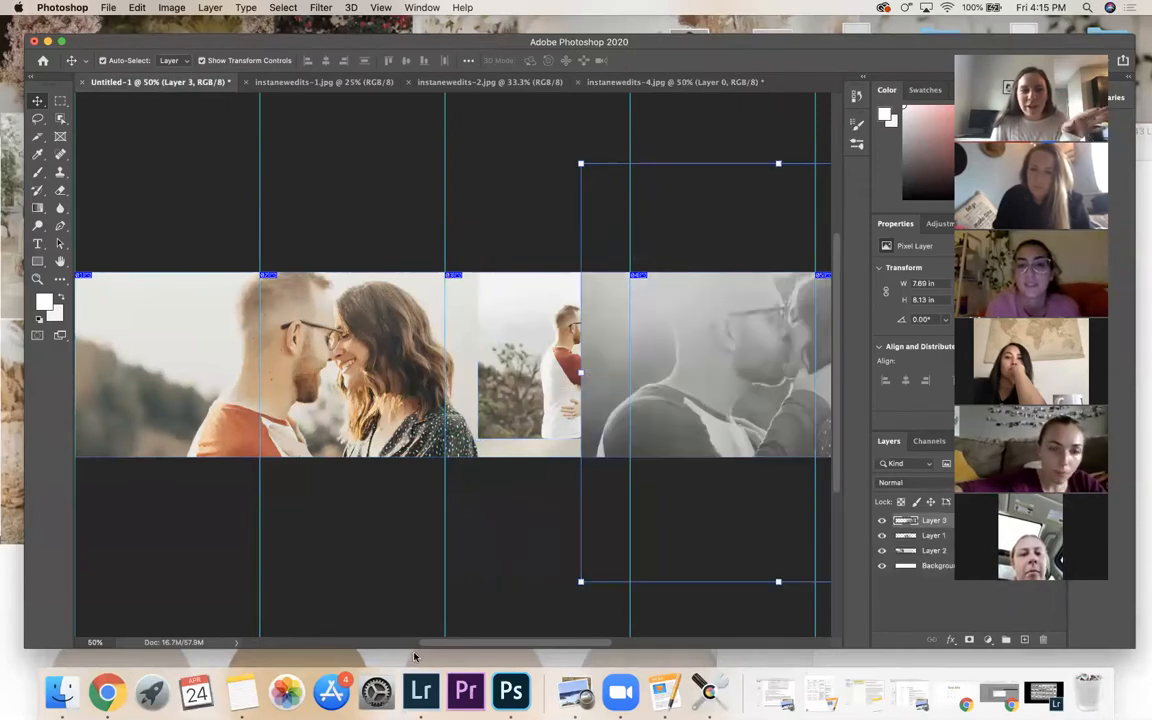
pyautogui.hscroll(5, 430, 580)
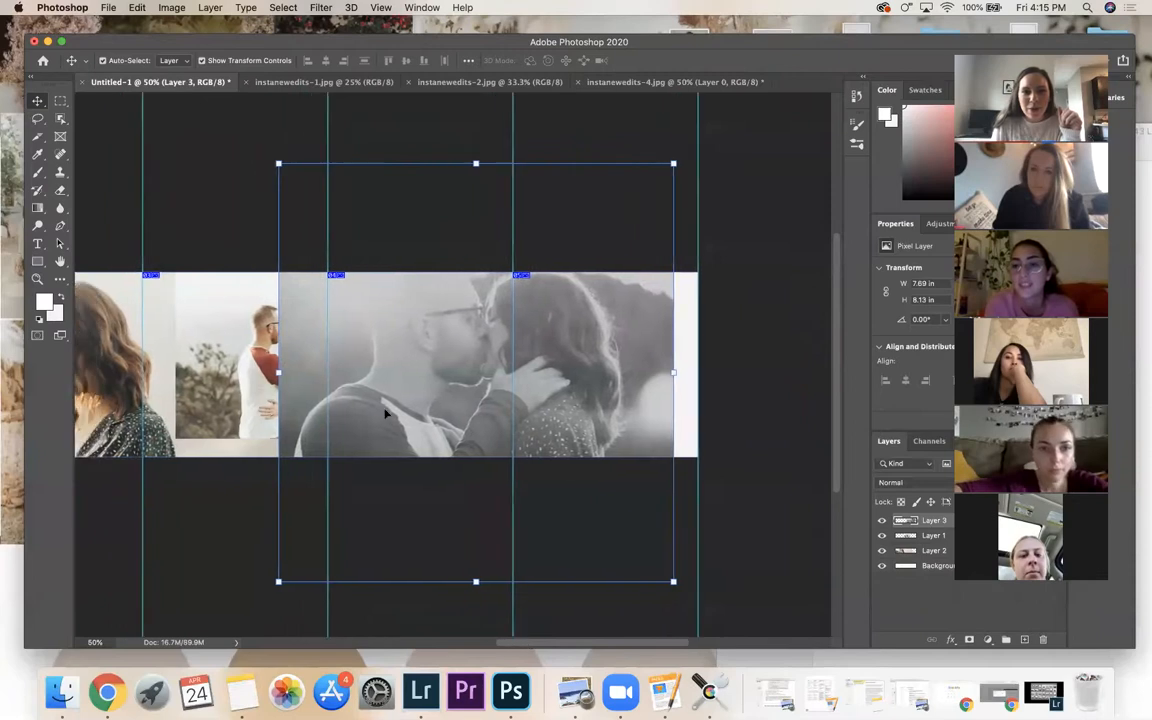
# - Move the black-and-white photo over the right-hand panels so it starts partway into the third panel, beside the large couple photo
pyautogui.moveTo(405, 363); pyautogui.dragTo(455, 363)
pyautogui.moveTo(535, 643); pyautogui.dragTo(462, 642)
pyautogui.moveTo(576, 359); pyautogui.dragTo(614, 254)
pyautogui.moveTo(738, 383); pyautogui.dragTo(596, 380)
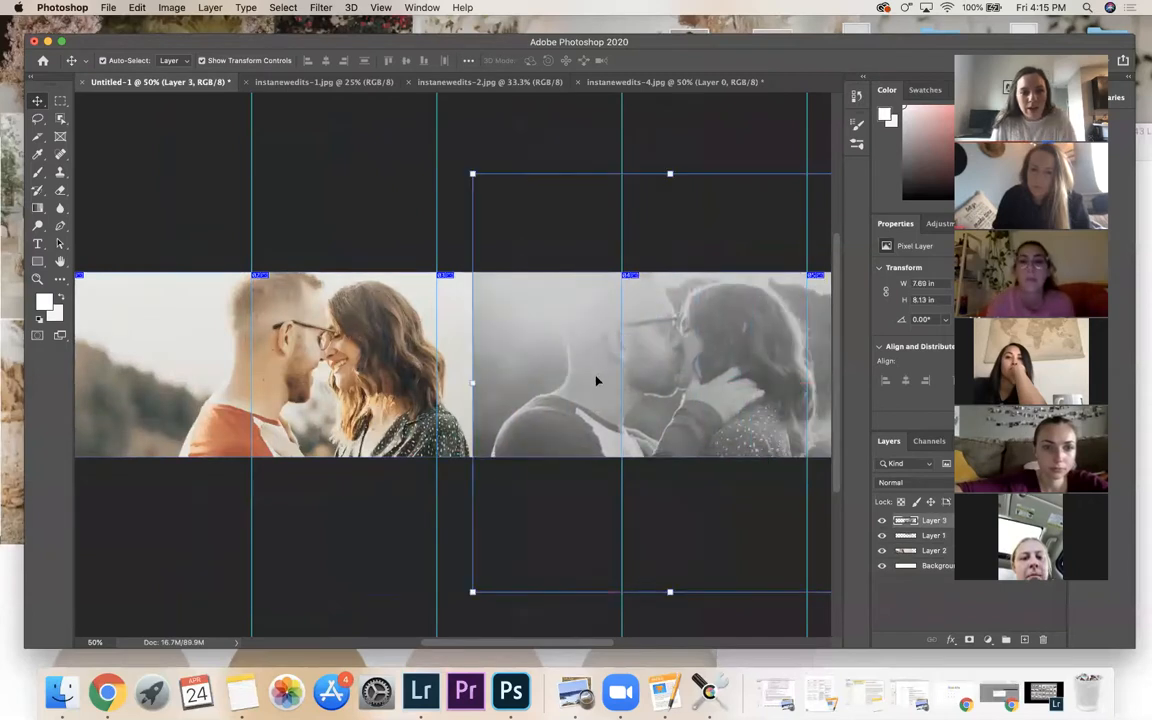
# - Try scaling the black-and-white photo to 42.45 percent and placing it between the third and fourth panel guides
pyautogui.moveTo(472, 592); pyautogui.dragTo(650, 402)
pyautogui.moveTo(722, 317); pyautogui.dragTo(496, 405)
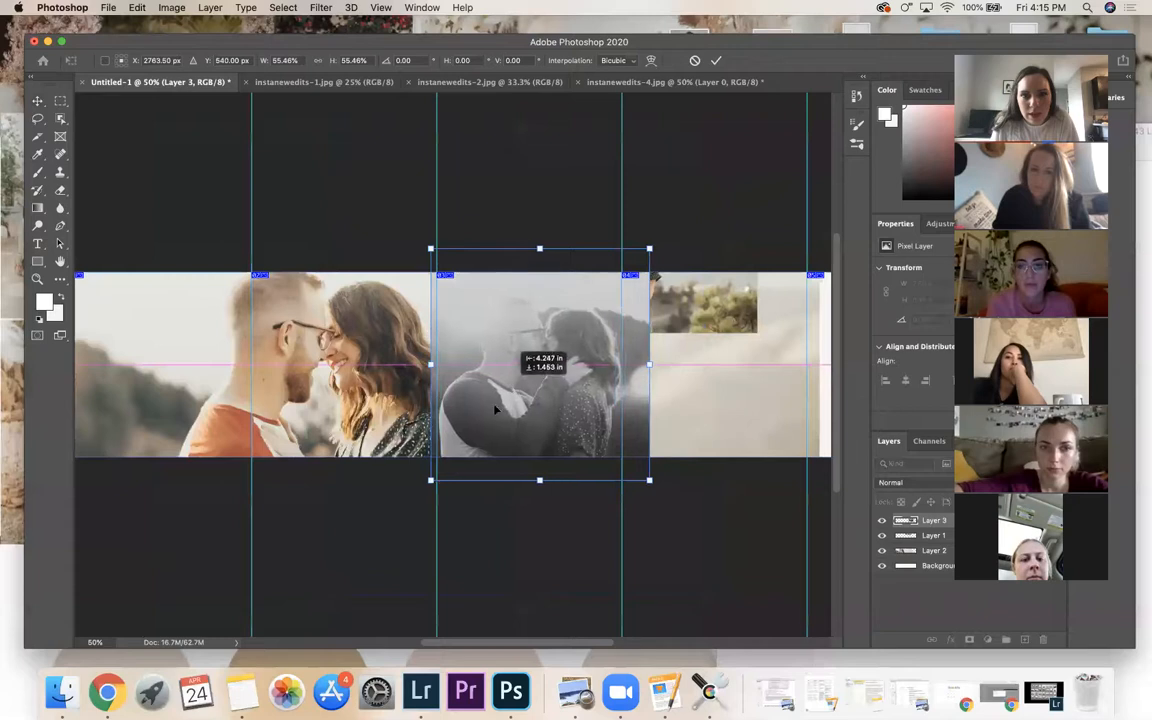
pyautogui.moveTo(435, 483); pyautogui.dragTo(482, 426)
pyautogui.moveTo(550, 360); pyautogui.dragTo(531, 380)
# - Move the video-call thumbnails aside so they no longer cover the far edge of the Photoshop workspace
pyautogui.moveTo(1068, 52); pyautogui.dragTo(958, 64)
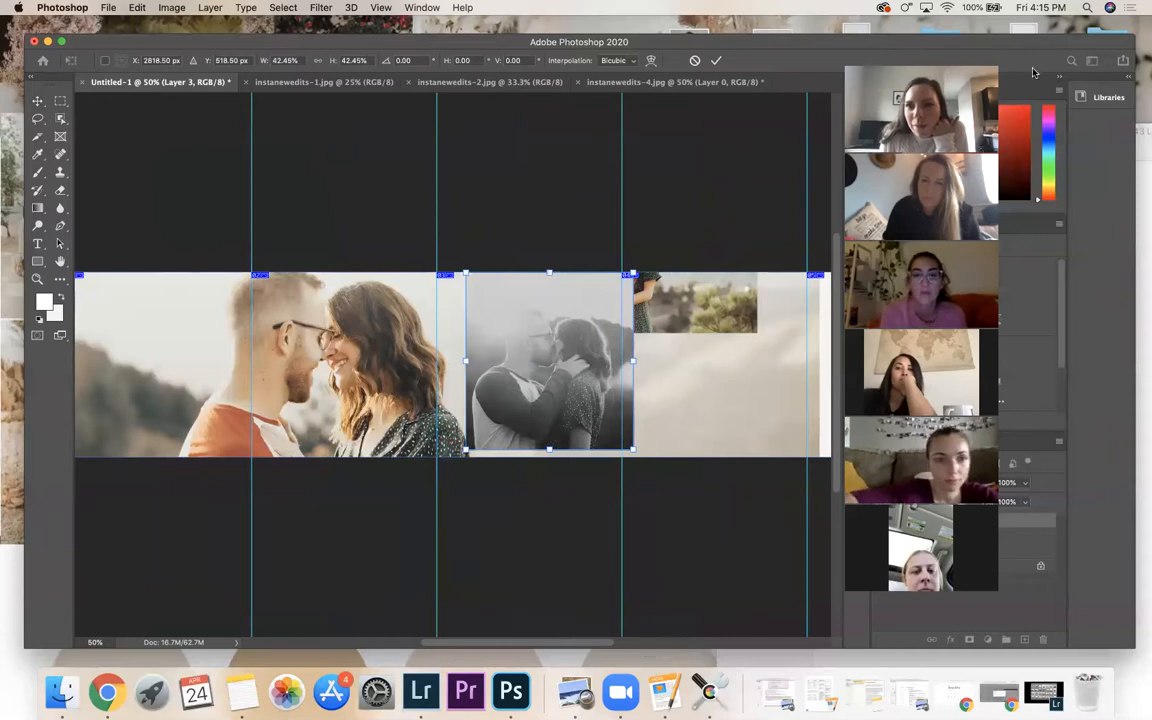
pyautogui.moveTo(1018, 53); pyautogui.dragTo(988, 63)
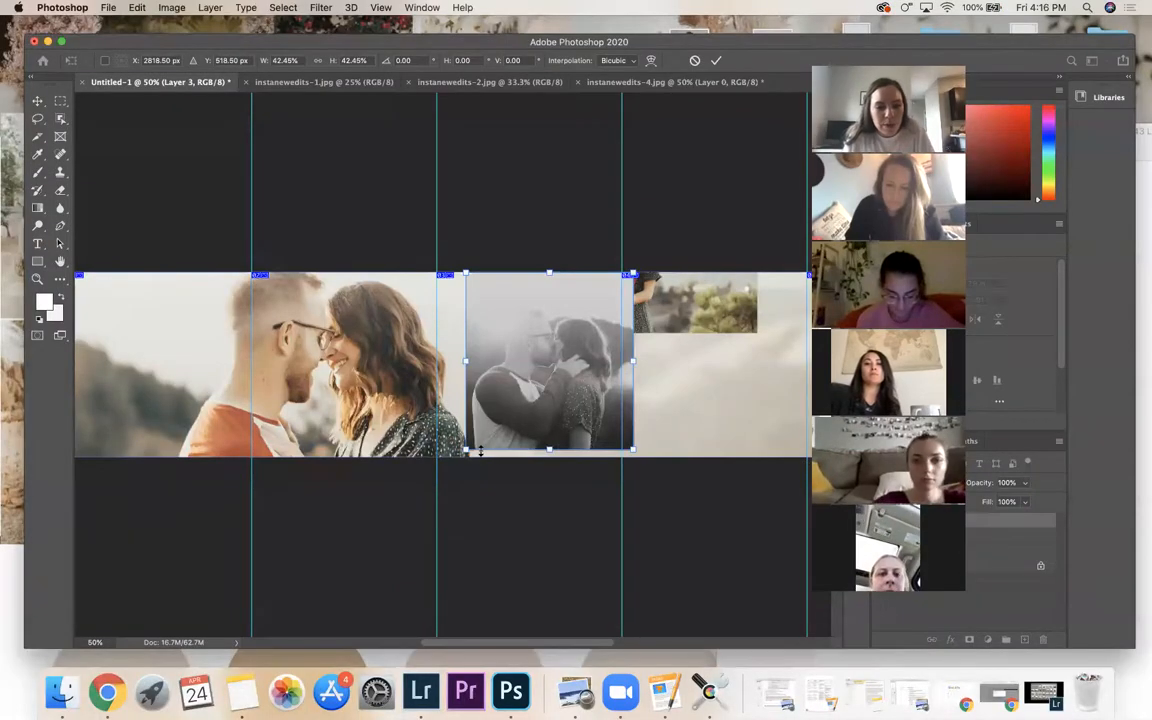
# - Try rescaling the black-and-white photo to 57.03 percent and placing it across the third and fourth panels
pyautogui.moveTo(466, 450); pyautogui.dragTo(319, 603)
pyautogui.moveTo(535, 335); pyautogui.dragTo(664, 335)
pyautogui.moveTo(637, 397); pyautogui.dragTo(632, 358)
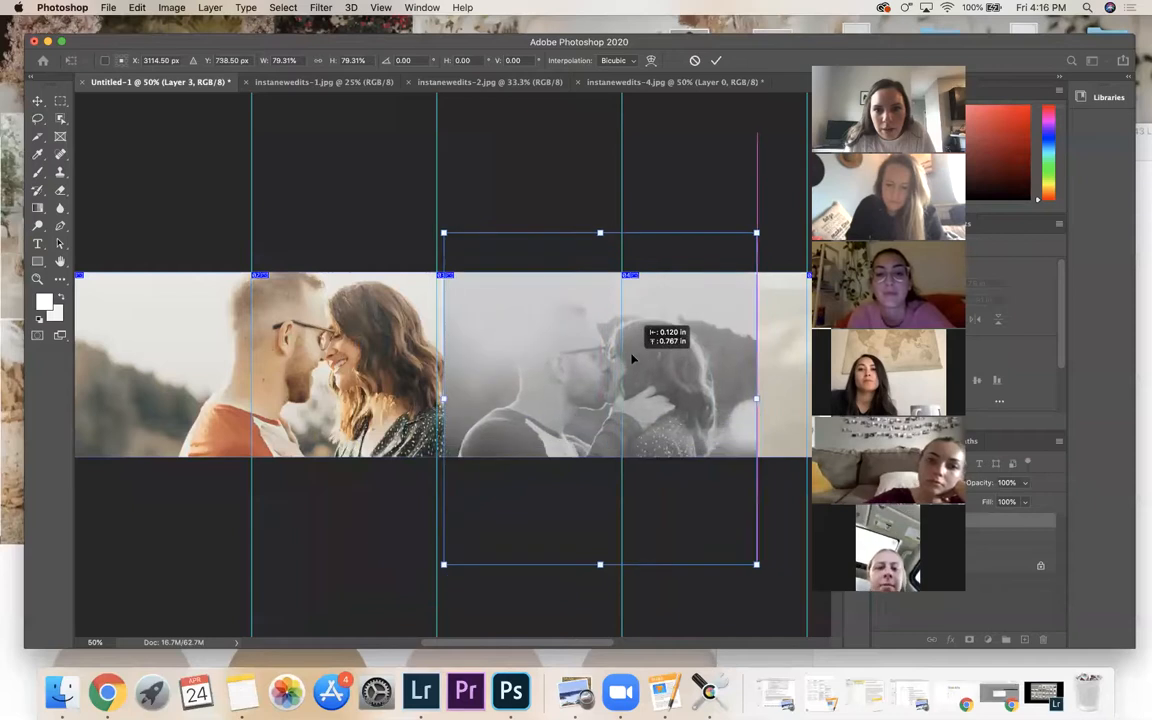
pyautogui.moveTo(474, 524); pyautogui.dragTo(550, 440)
pyautogui.moveTo(636, 367); pyautogui.dragTo(576, 372)
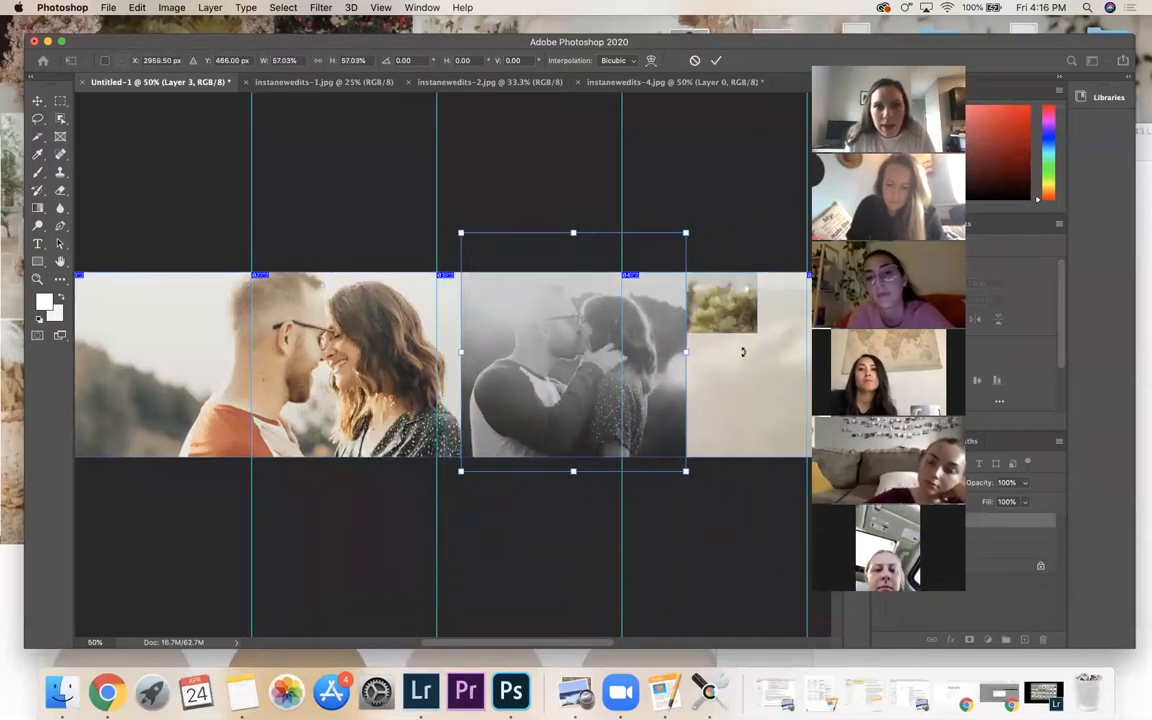
# - Switch to instanewedits-4.jpg and open instanewedits-5.jpg from the Desktop folder
pyautogui.click(724, 83)
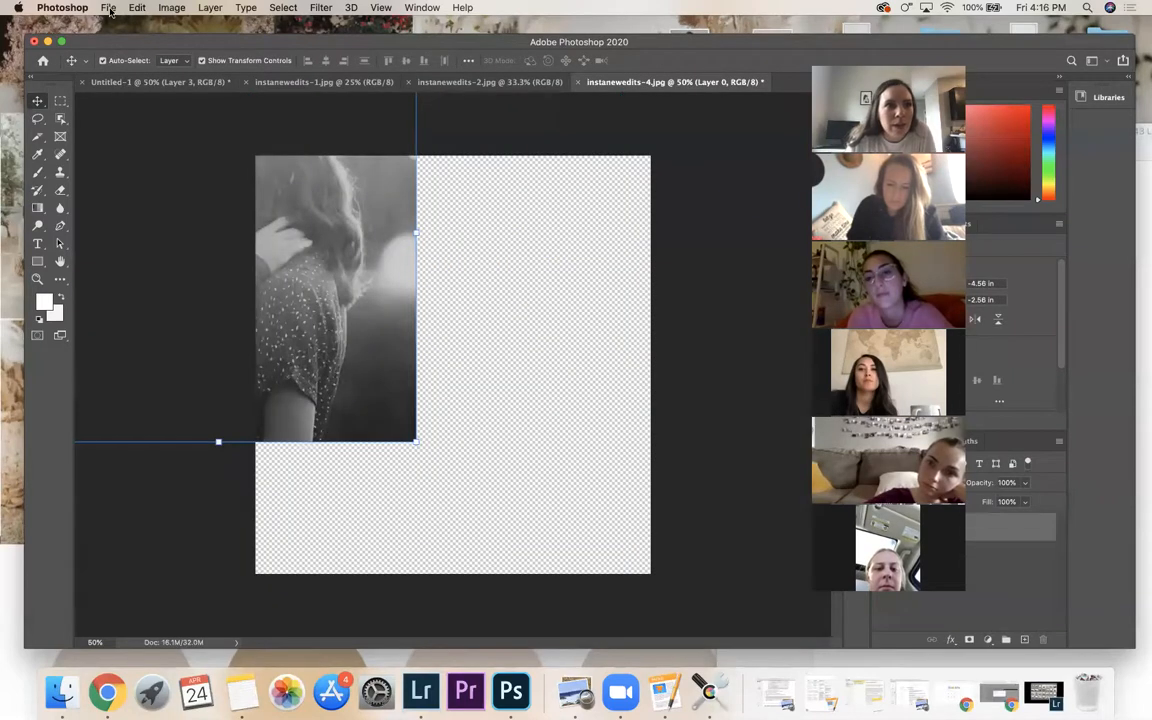
pyautogui.click(108, 9)
pyautogui.click(118, 33)
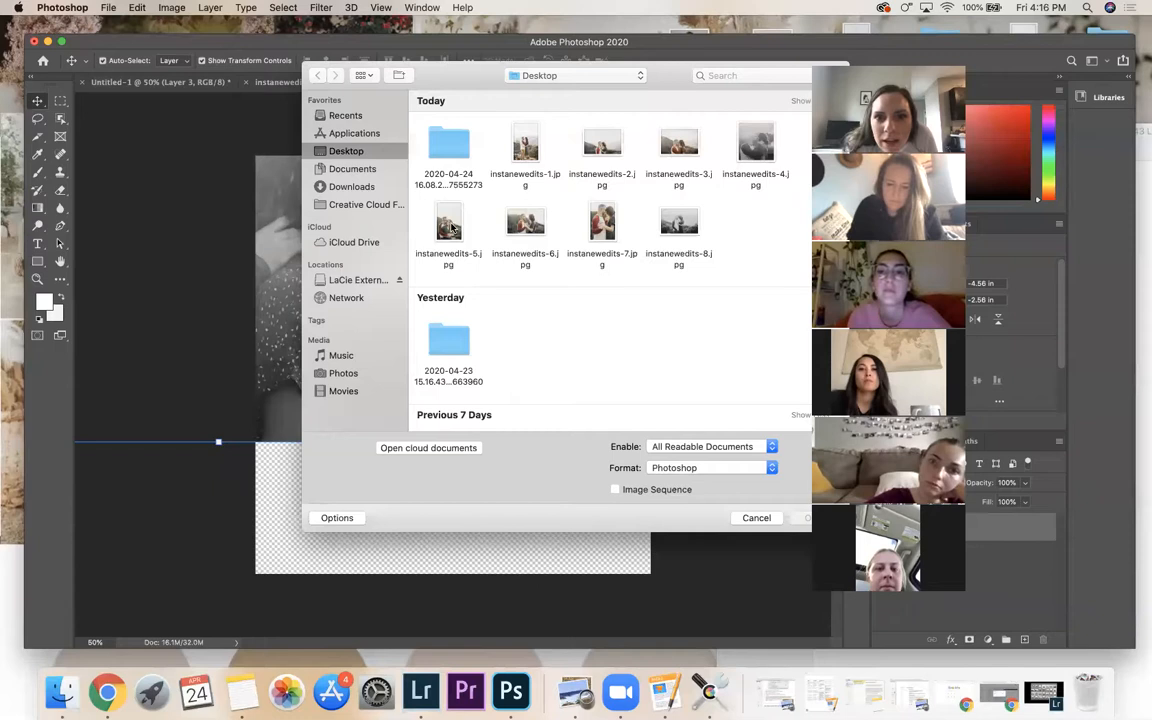
pyautogui.doubleClick(451, 229)
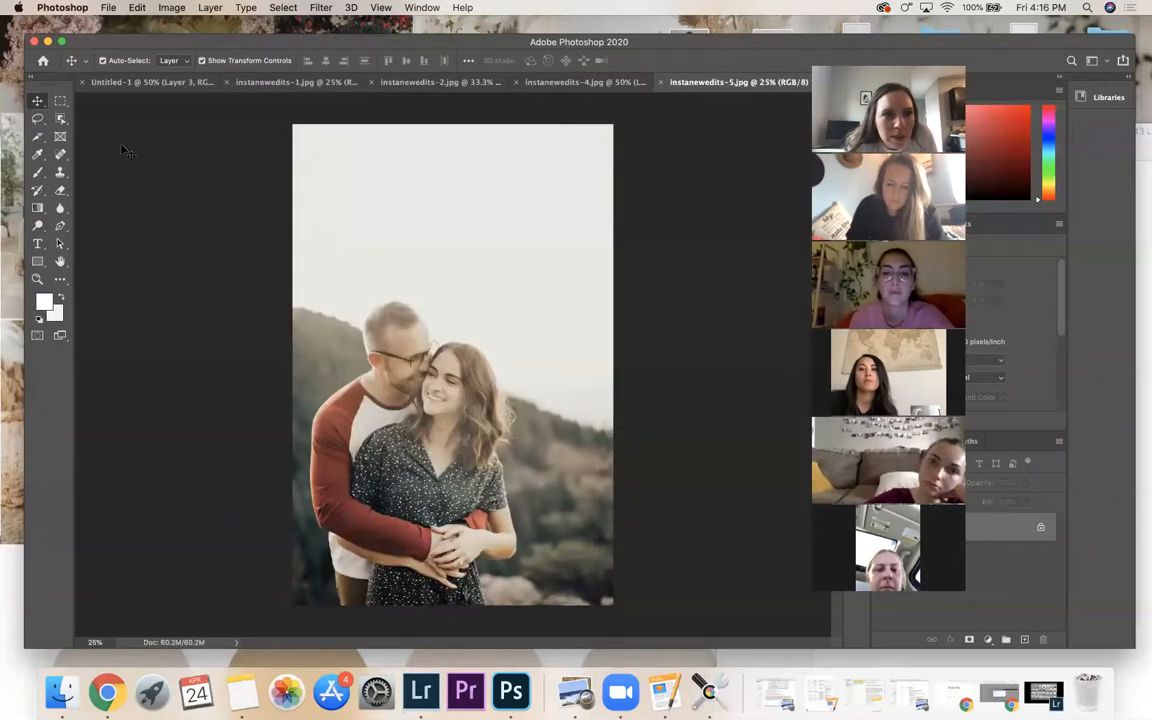
# - Convert the instanewedits-5.jpg background to a normal layer and move the photo onto the Untitled-1 canvas
pyautogui.moveTo(338, 238); pyautogui.dragTo(267, 206)
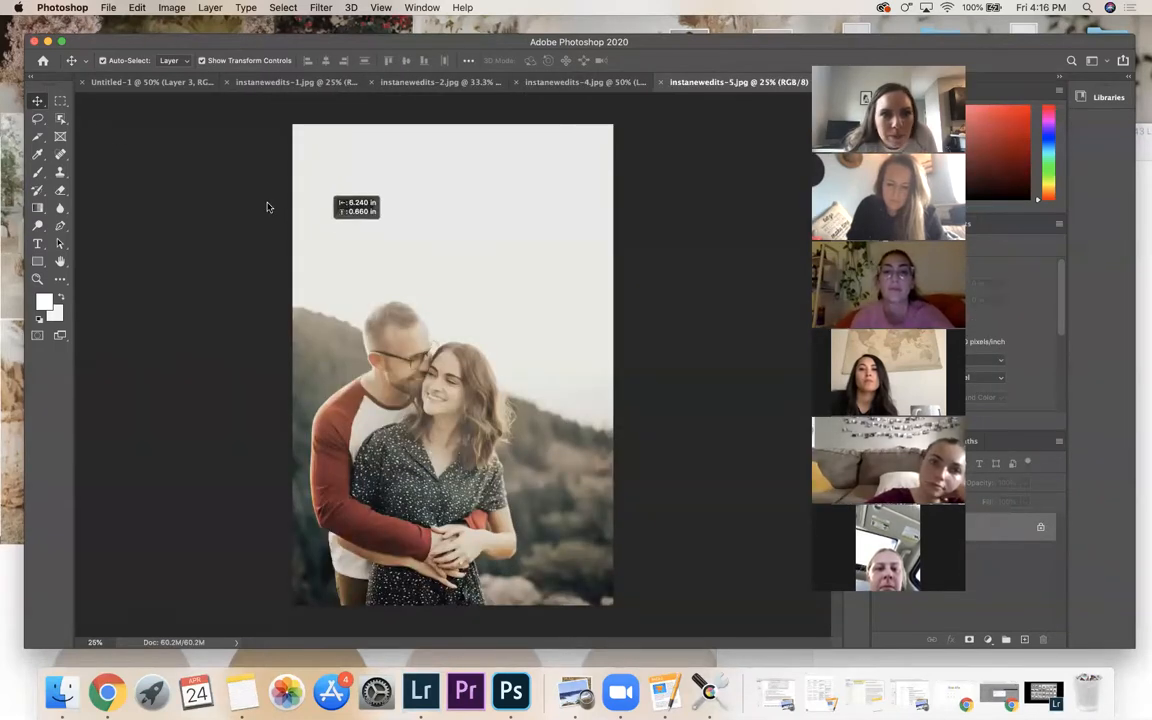
pyautogui.click(641, 274)
pyautogui.moveTo(580, 327); pyautogui.dragTo(690, 350)
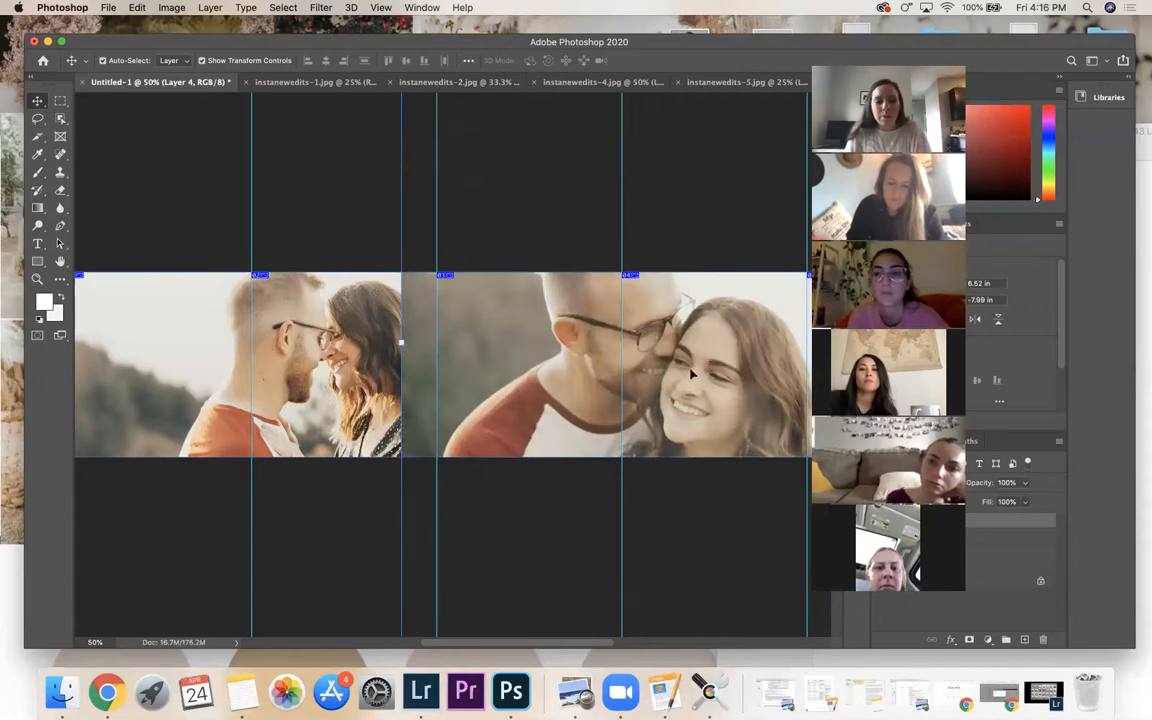
# - Scale the newly placed couple photo to 42.87 percent and position it over the fifth panel
pyautogui.moveTo(516, 367); pyautogui.dragTo(560, 251)
pyautogui.moveTo(471, 511); pyautogui.dragTo(692, 496)
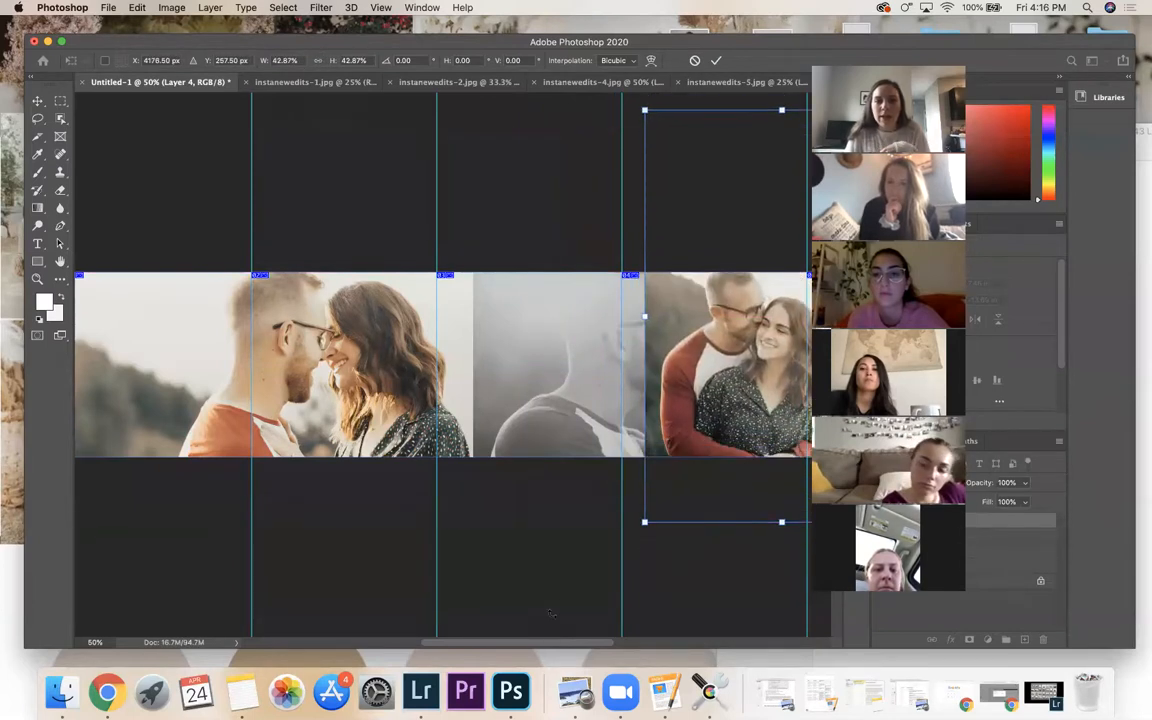
pyautogui.moveTo(559, 643); pyautogui.dragTo(615, 640)
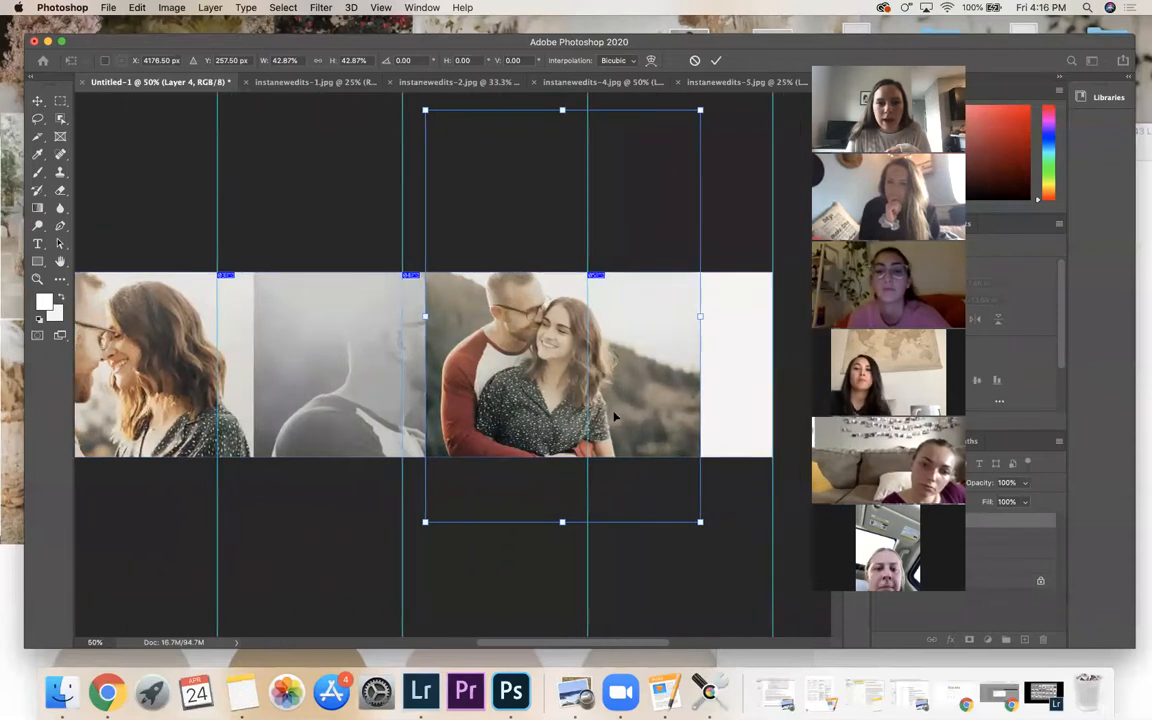
pyautogui.moveTo(555, 385); pyautogui.dragTo(687, 383)
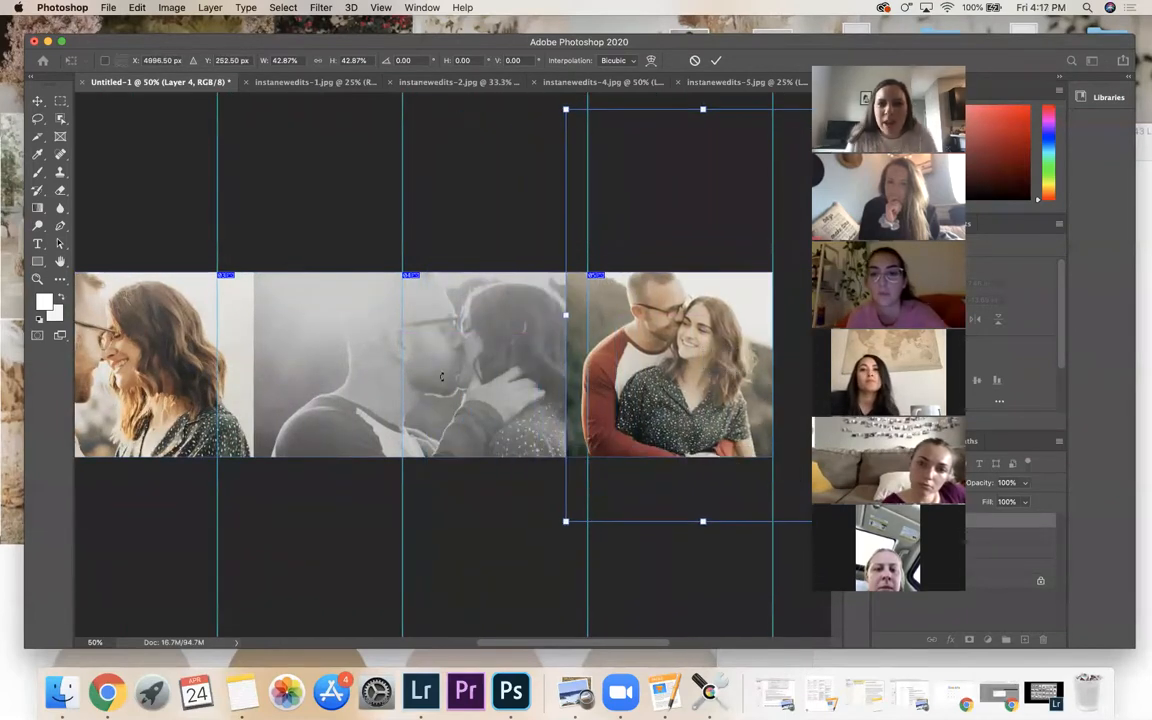
pyautogui.press('Return')
# - Scale the black-and-white photo to 37.38 percent and place it in the third panel, against the canvas top and the fourth panel's guide
pyautogui.moveTo(334, 386); pyautogui.dragTo(258, 488)
pyautogui.moveTo(215, 560); pyautogui.dragTo(321, 442)
pyautogui.moveTo(447, 365); pyautogui.dragTo(365, 387)
pyautogui.moveTo(239, 467); pyautogui.dragTo(314, 387)
pyautogui.moveTo(440, 336); pyautogui.dragTo(354, 393)
pyautogui.moveTo(228, 443); pyautogui.dragTo(293, 376)
pyautogui.moveTo(349, 343); pyautogui.dragTo(311, 394)
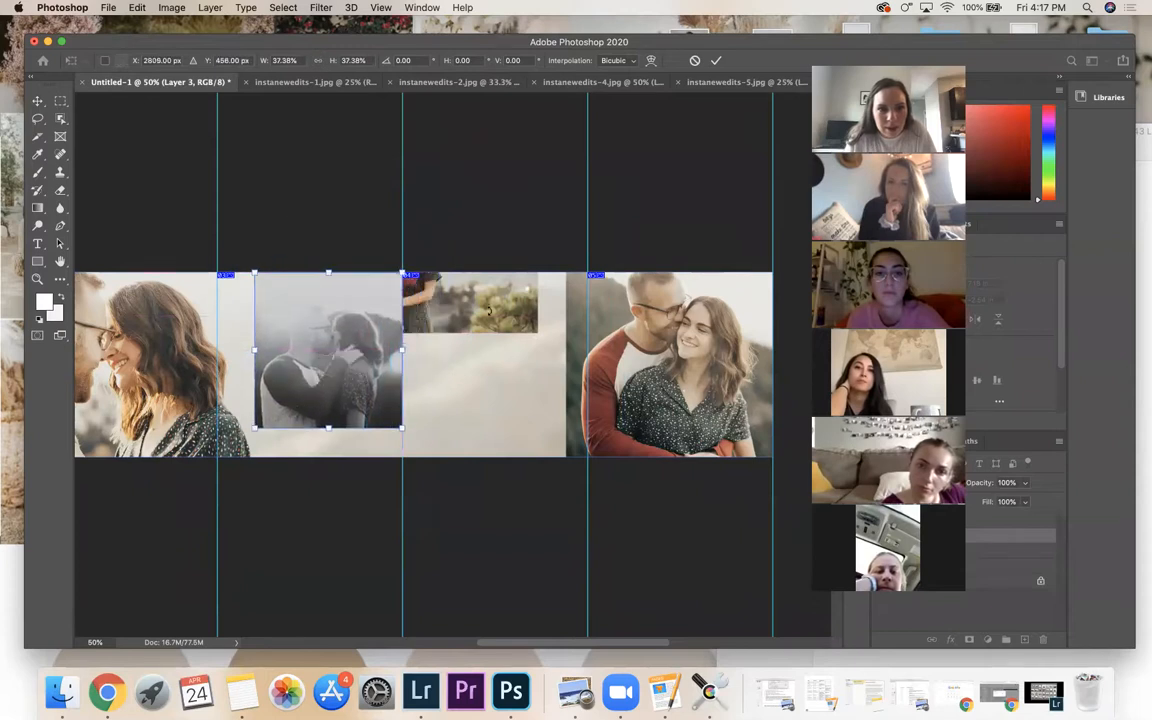
pyautogui.hscroll(-5, 490, 643)
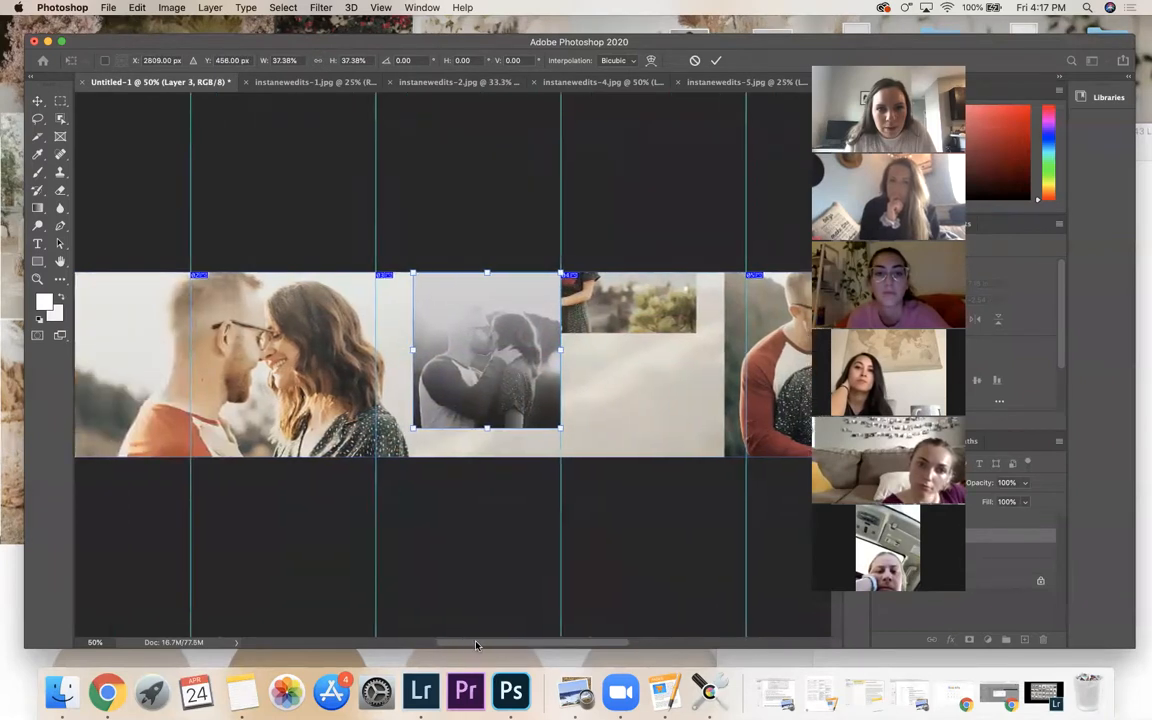
pyautogui.hscroll(1, 476, 645)
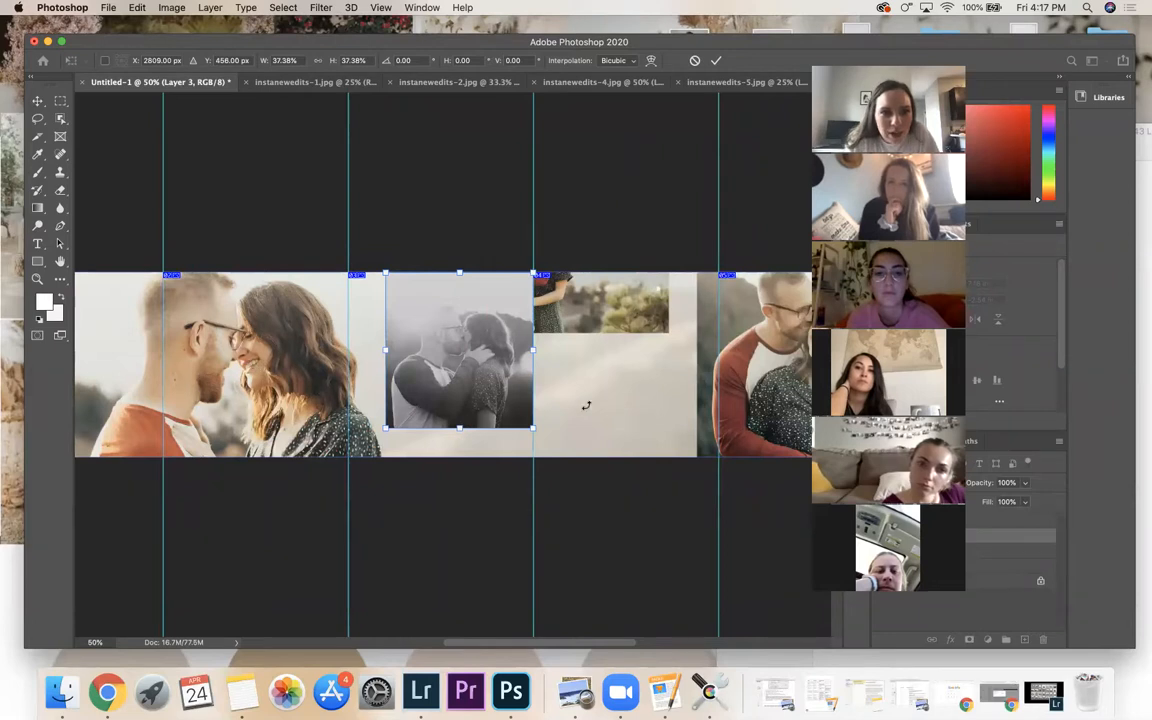
pyautogui.press('Return')
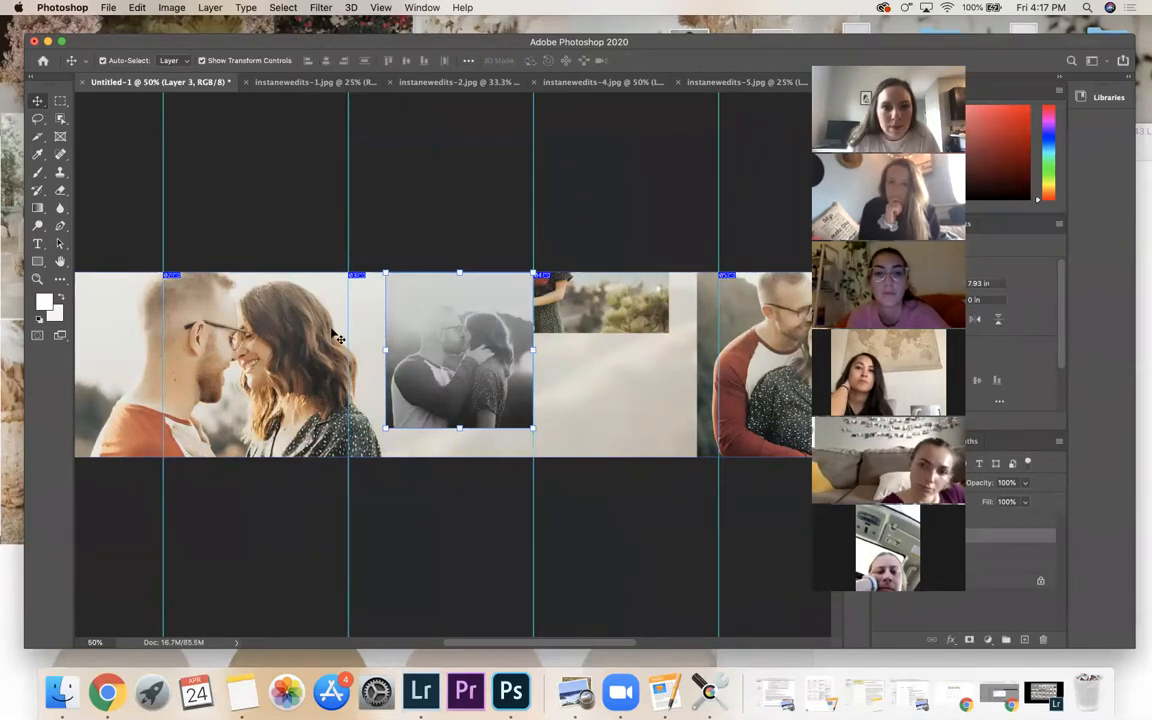
# - Shift the large couple photo to centre on the guide between panels two and three, and move the black-and-white photo into the first panel
pyautogui.click(324, 337)
pyautogui.moveTo(283, 377); pyautogui.dragTo(366, 378)
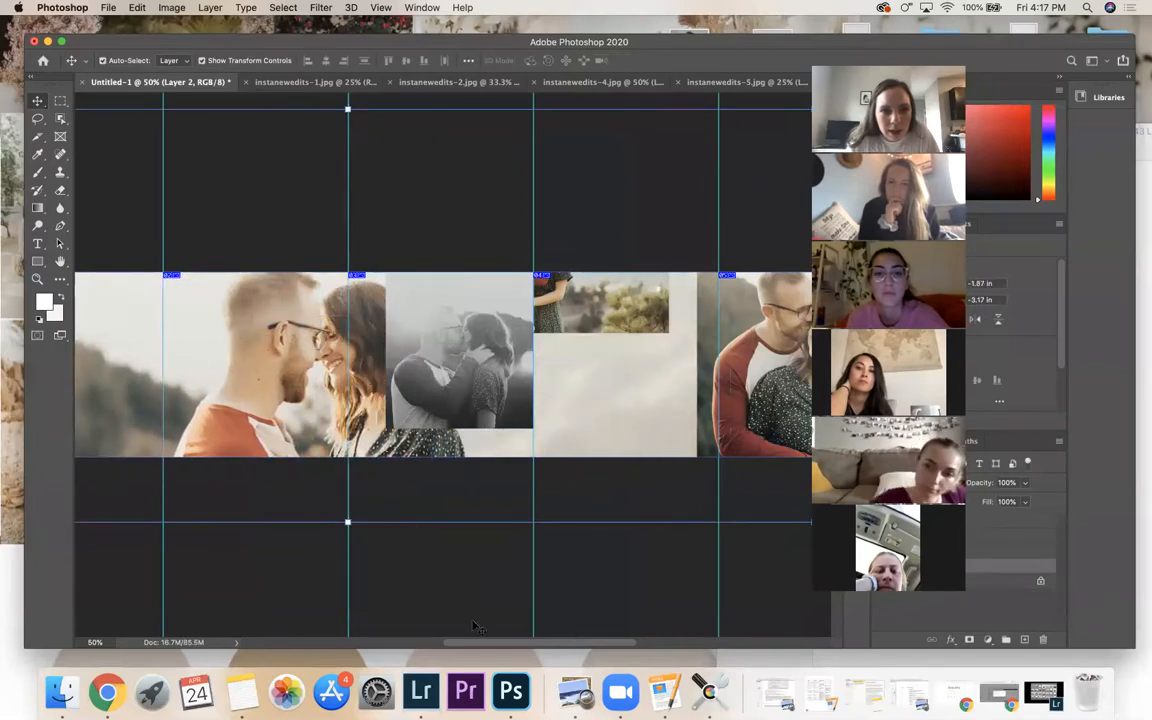
pyautogui.moveTo(482, 642); pyautogui.dragTo(454, 642)
pyautogui.moveTo(505, 352); pyautogui.dragTo(208, 387)
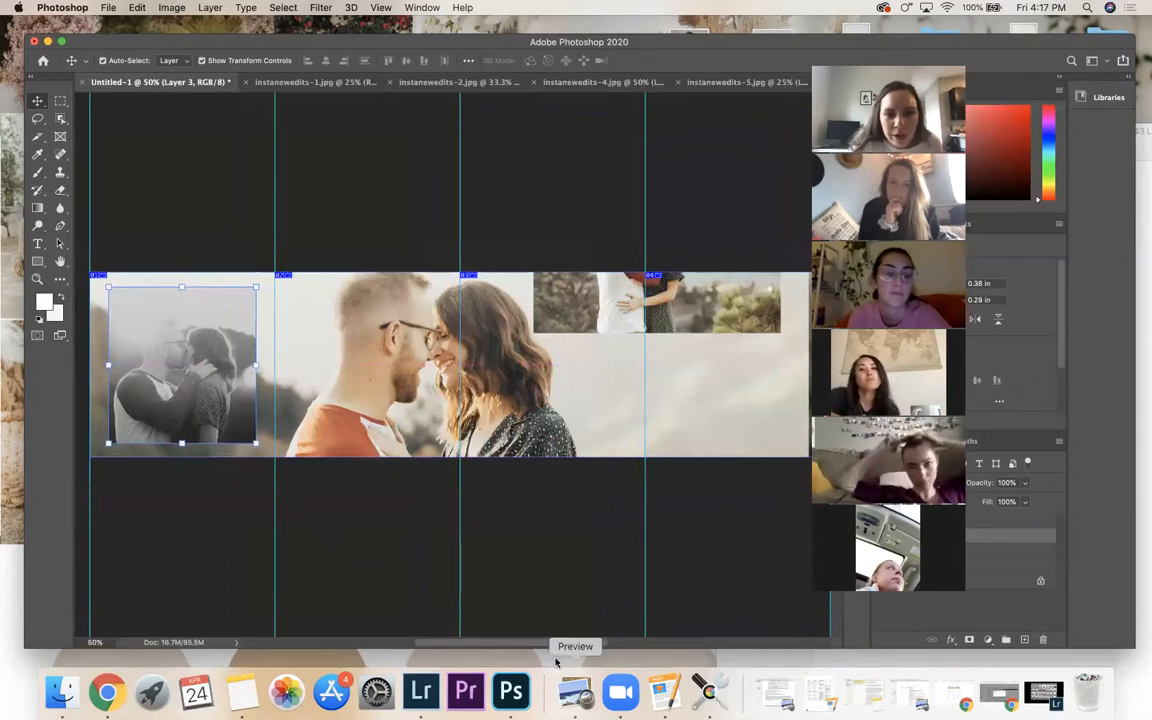
# - Move the small colour couple photo down so the couple shows fully across the third and fourth panels
pyautogui.moveTo(549, 645); pyautogui.dragTo(566, 645)
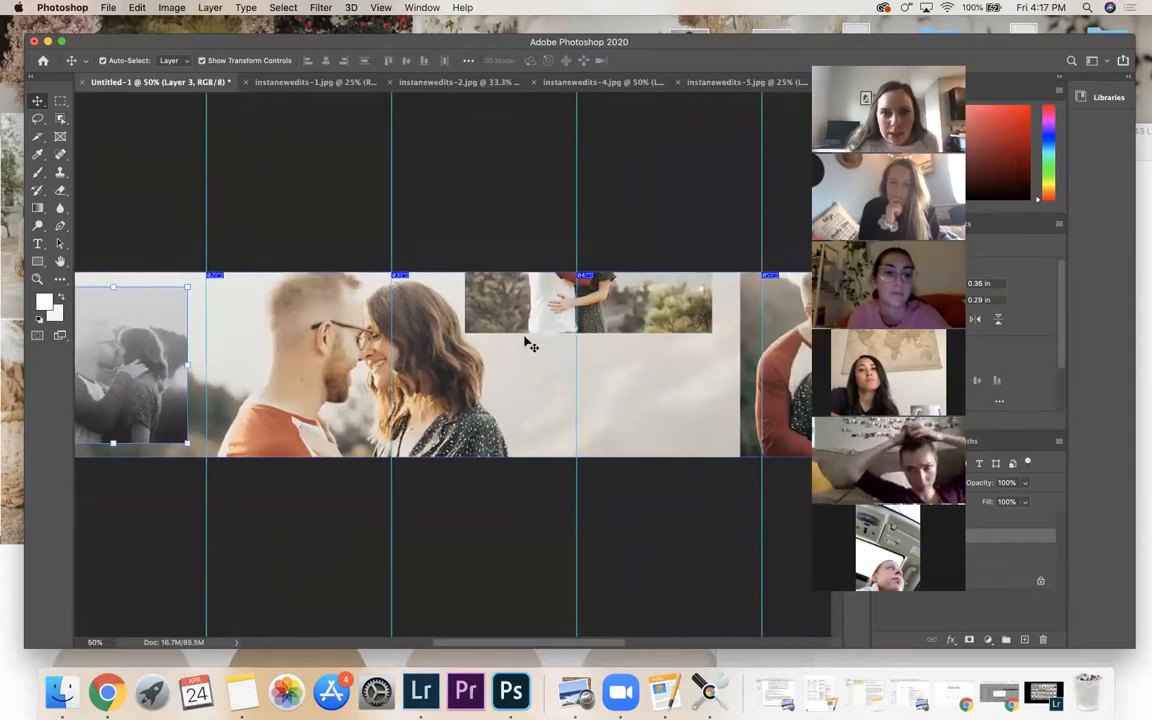
pyautogui.click(527, 310)
pyautogui.moveTo(529, 298); pyautogui.dragTo(509, 407)
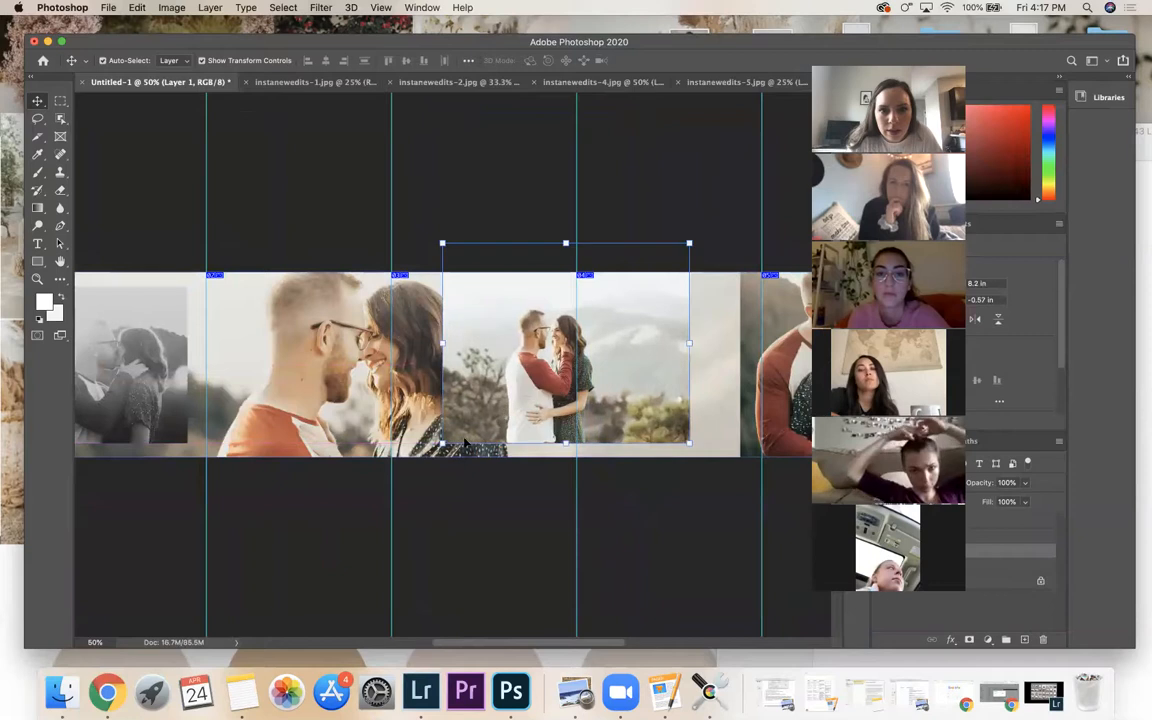
# - Try scaling the small colour couple photo to 85.02 percent and shifting it slightly lower
pyautogui.moveTo(442, 443); pyautogui.dragTo(478, 413)
pyautogui.moveTo(535, 360); pyautogui.dragTo(522, 381)
pyautogui.moveTo(538, 643); pyautogui.dragTo(575, 636)
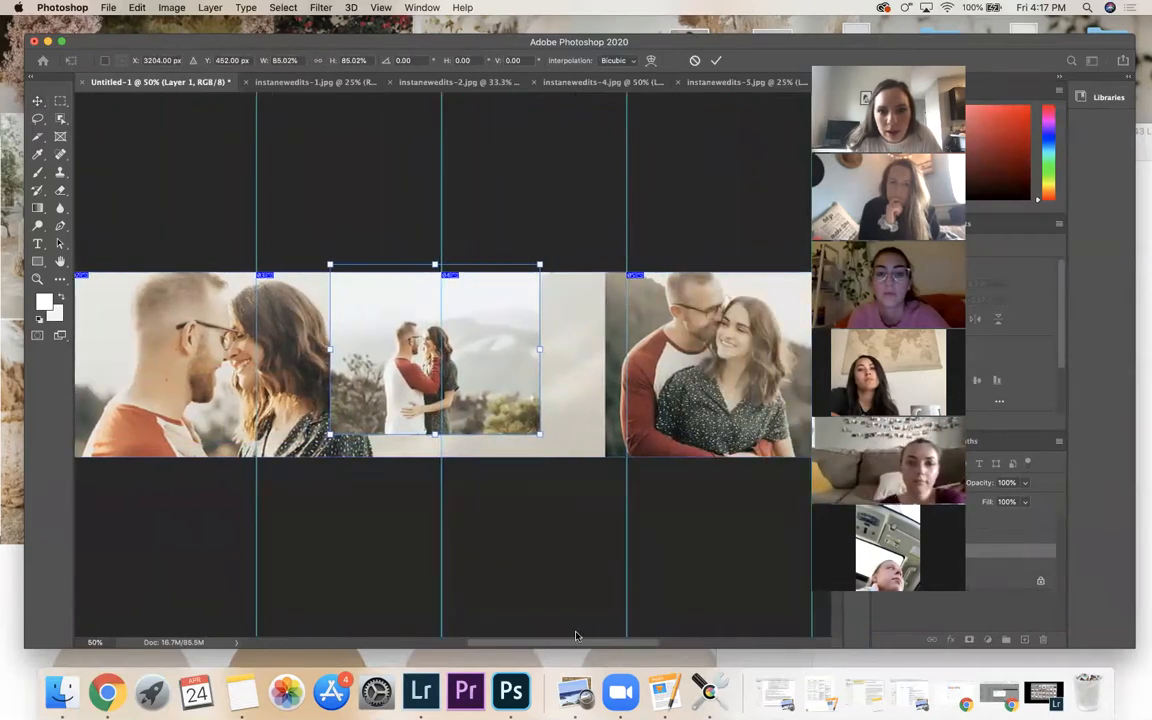
# - Switch to instanewedits-5.jpg and open instanewedits-8.jpg from the Desktop folder
pyautogui.click(740, 82)
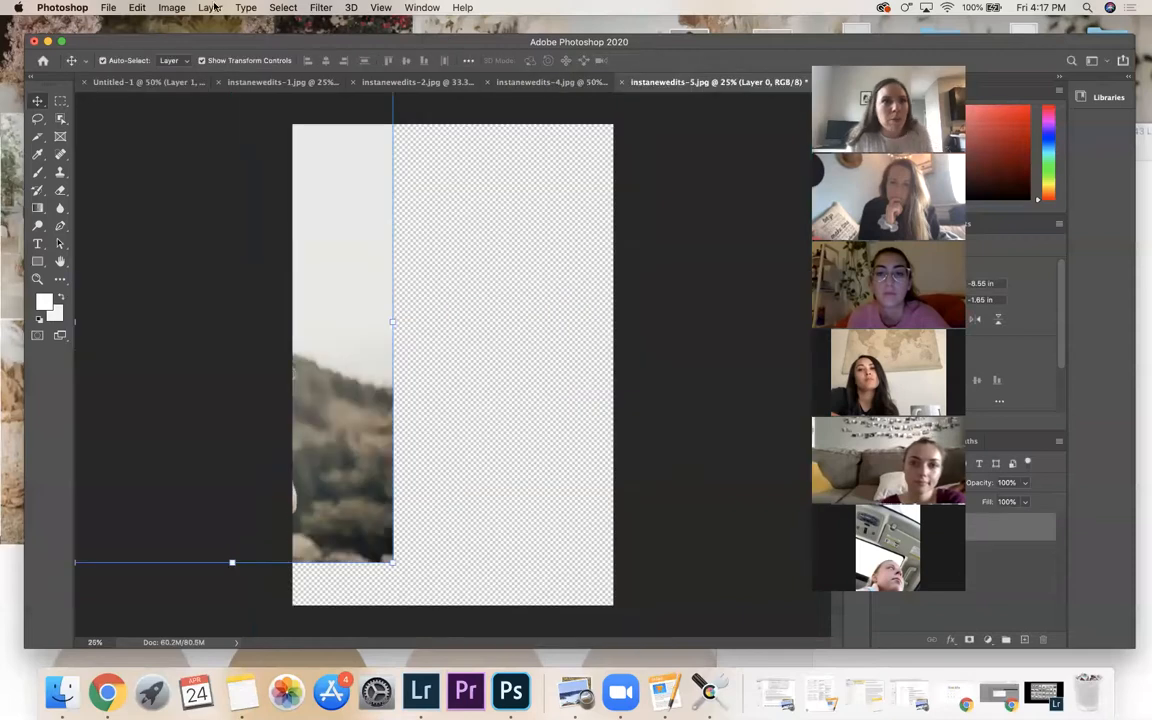
pyautogui.click(108, 7)
pyautogui.click(124, 36)
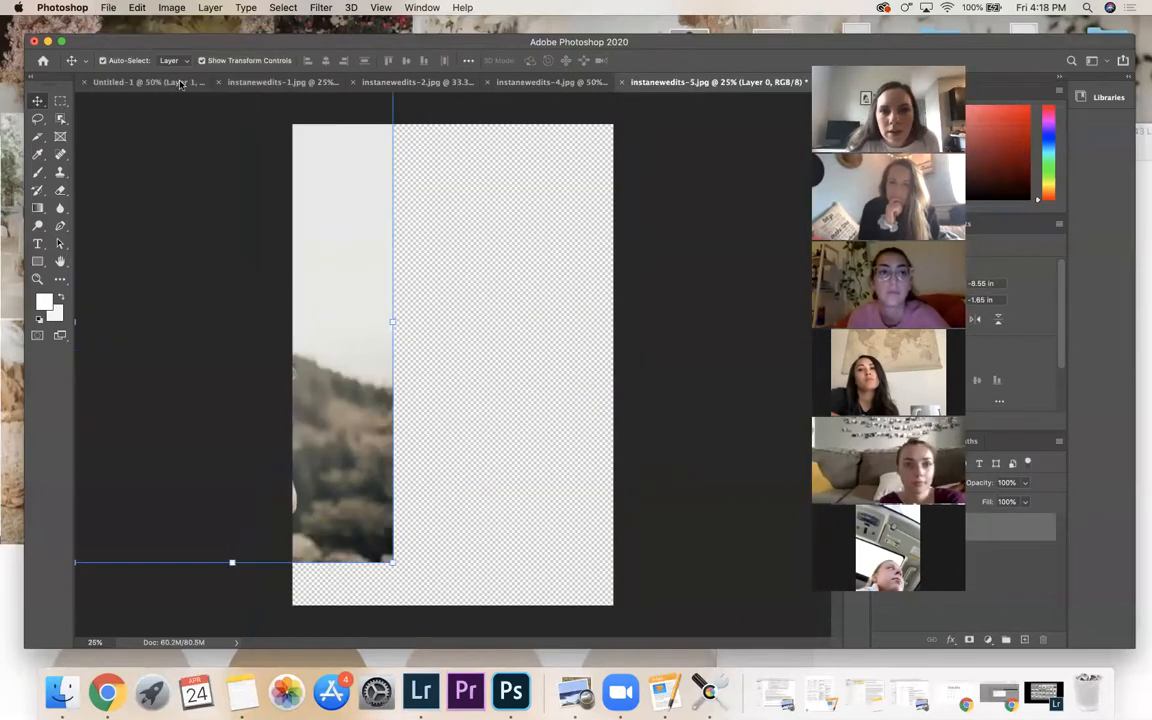
pyautogui.doubleClick(673, 226)
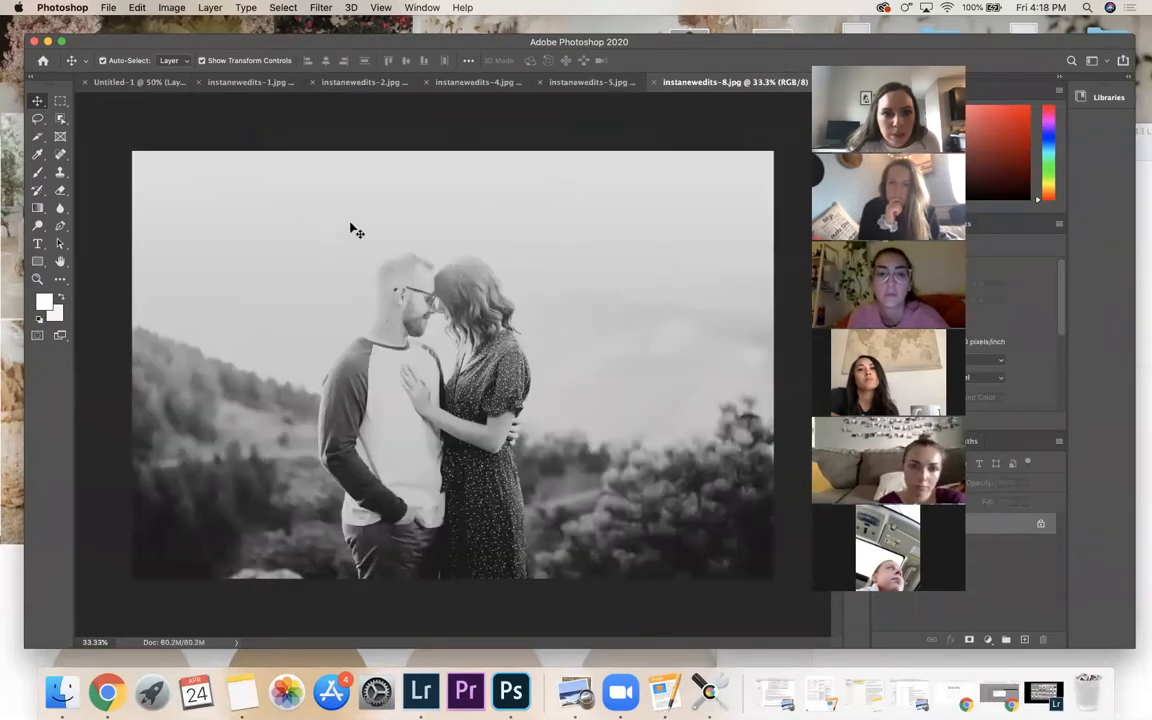
# - Select a wide rectangular area around the couple in instanewedits-8.jpg and move that crop onto the Untitled-1 canvas
pyautogui.click(61, 102)
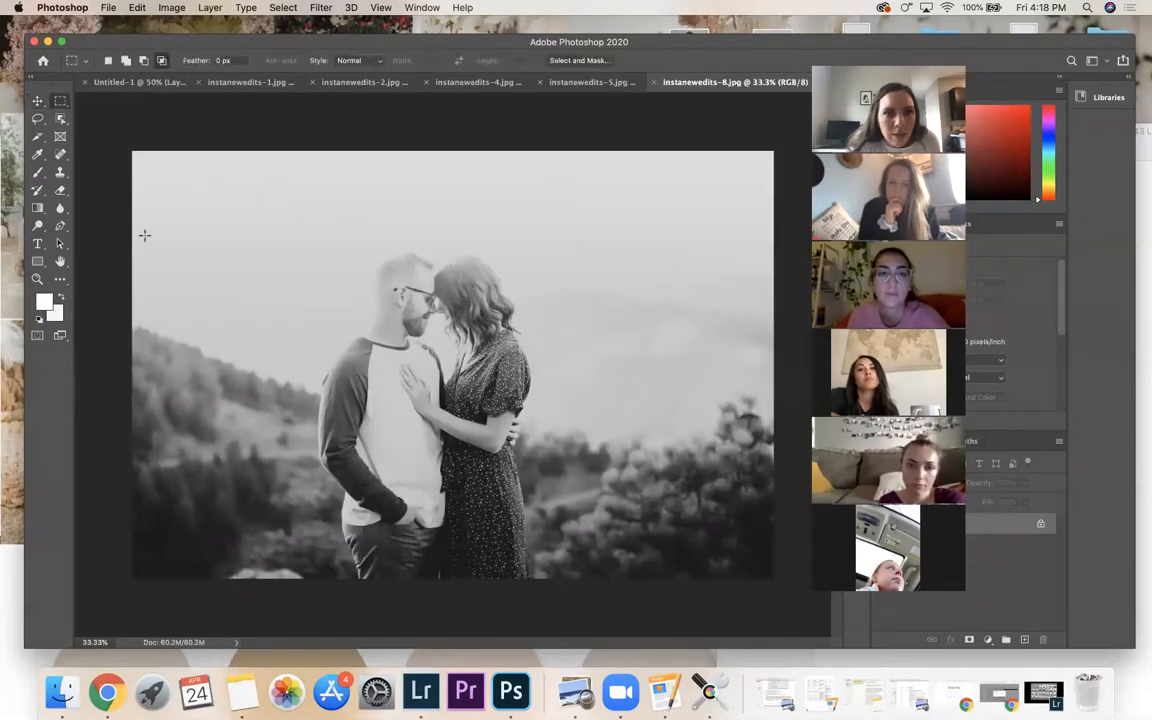
pyautogui.moveTo(137, 187); pyautogui.dragTo(764, 496)
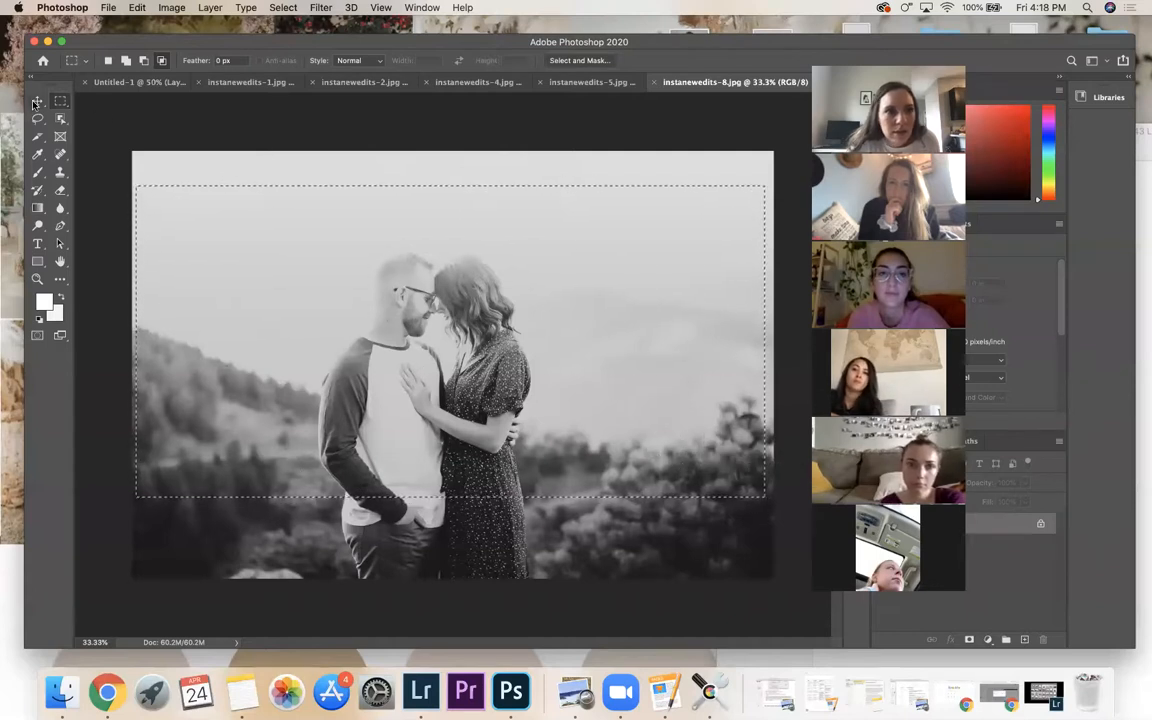
pyautogui.press('v')
pyautogui.moveTo(301, 238); pyautogui.dragTo(586, 320)
pyautogui.moveTo(700, 359); pyautogui.dragTo(630, 320)
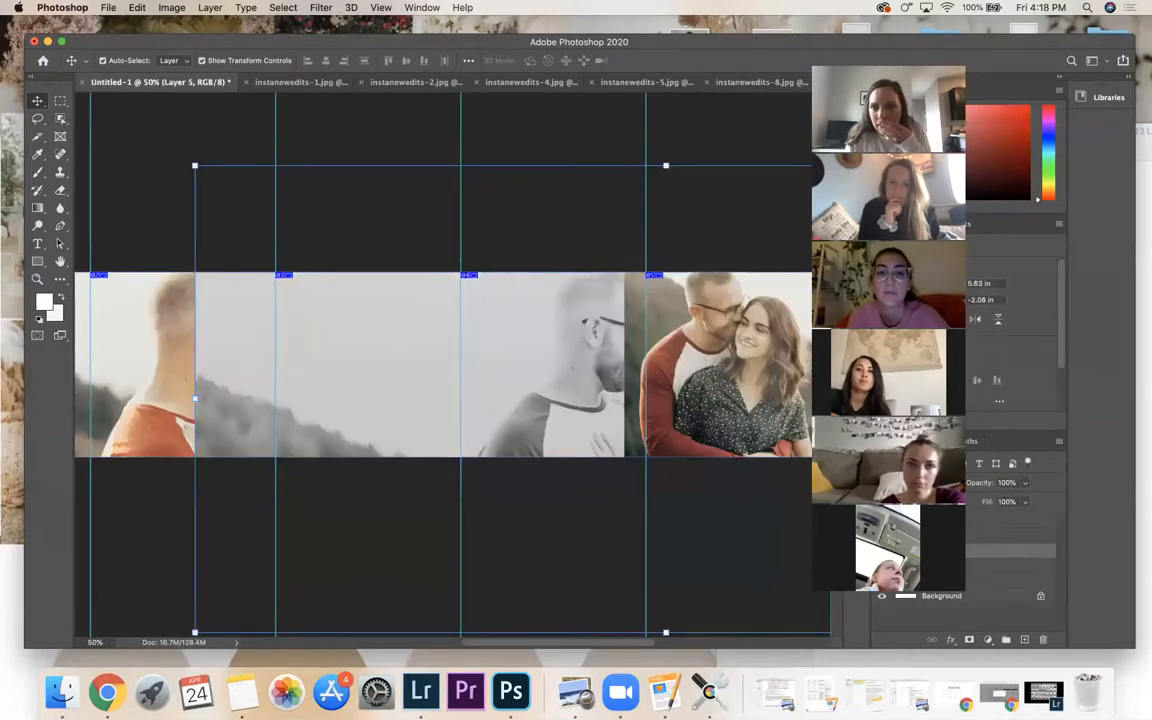
# - Scale the black-and-white crop to 48.89 percent over the last two panels and bring its layer to the top of the stack
pyautogui.moveTo(195, 632); pyautogui.dragTo(626, 284)
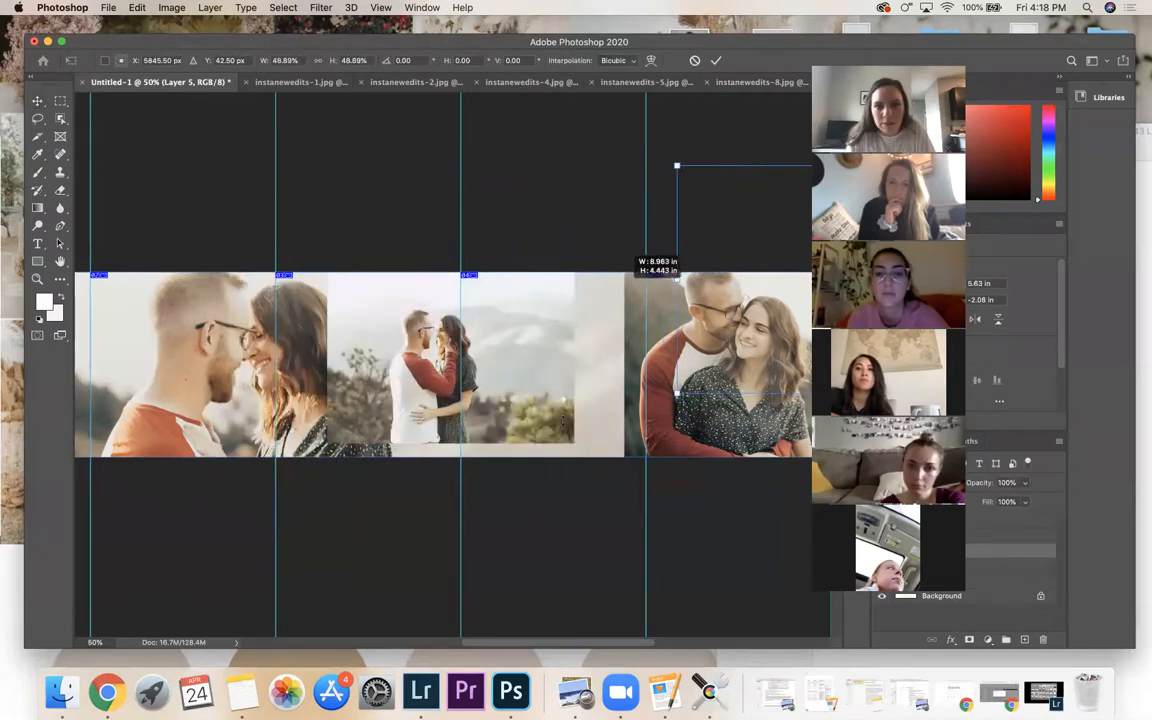
pyautogui.moveTo(532, 640); pyautogui.dragTo(575, 637)
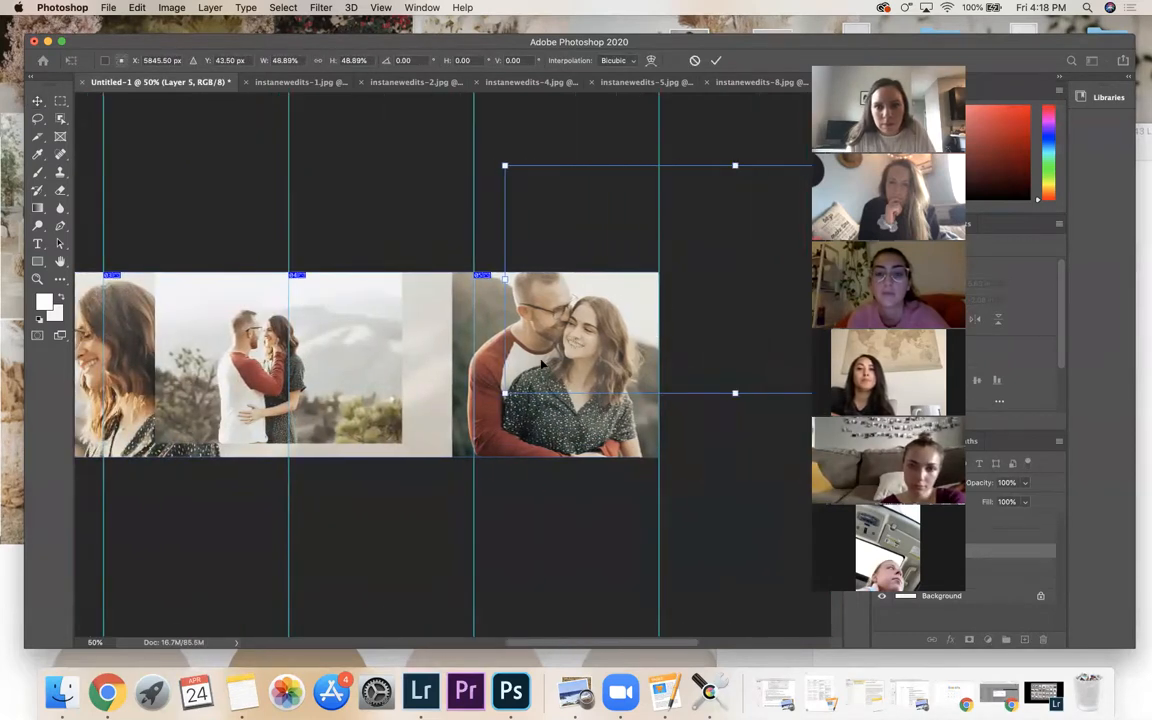
pyautogui.moveTo(541, 366); pyautogui.dragTo(401, 430)
pyautogui.moveTo(1005, 550); pyautogui.dragTo(1005, 513)
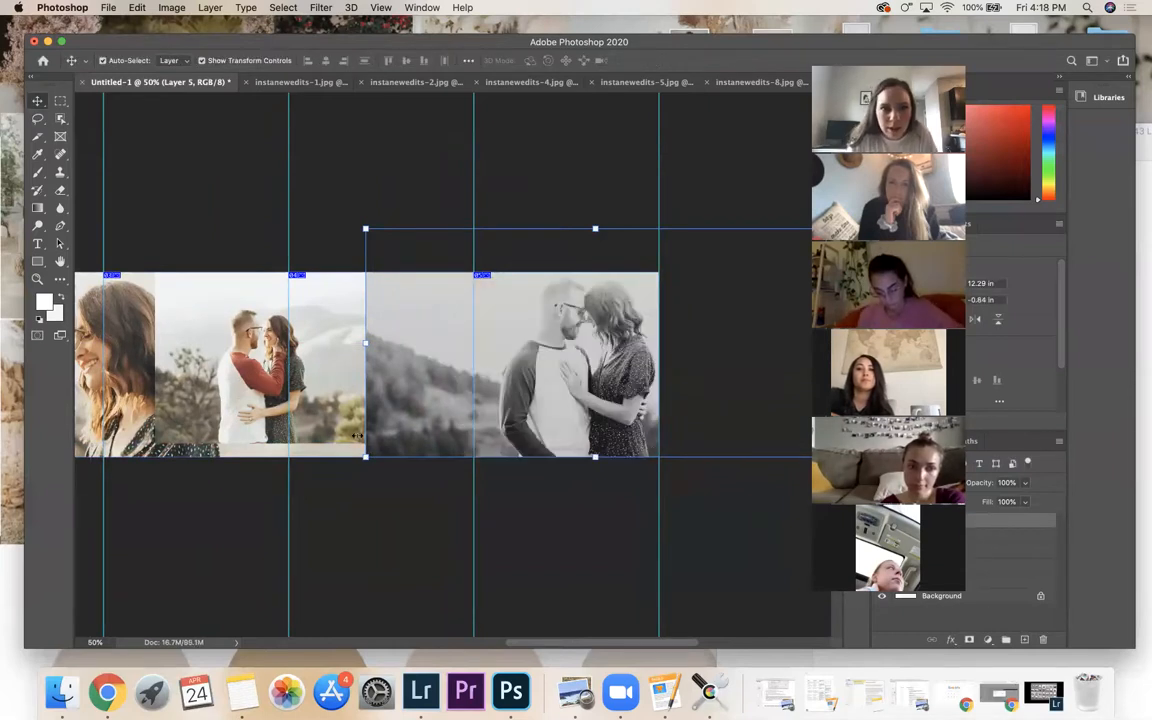
# - Enlarge the black-and-white crop to 114.43 percent with its left edge on the fourth panel's guide, and select the small colour couple photo
pyautogui.moveTo(401, 385); pyautogui.dragTo(355, 385)
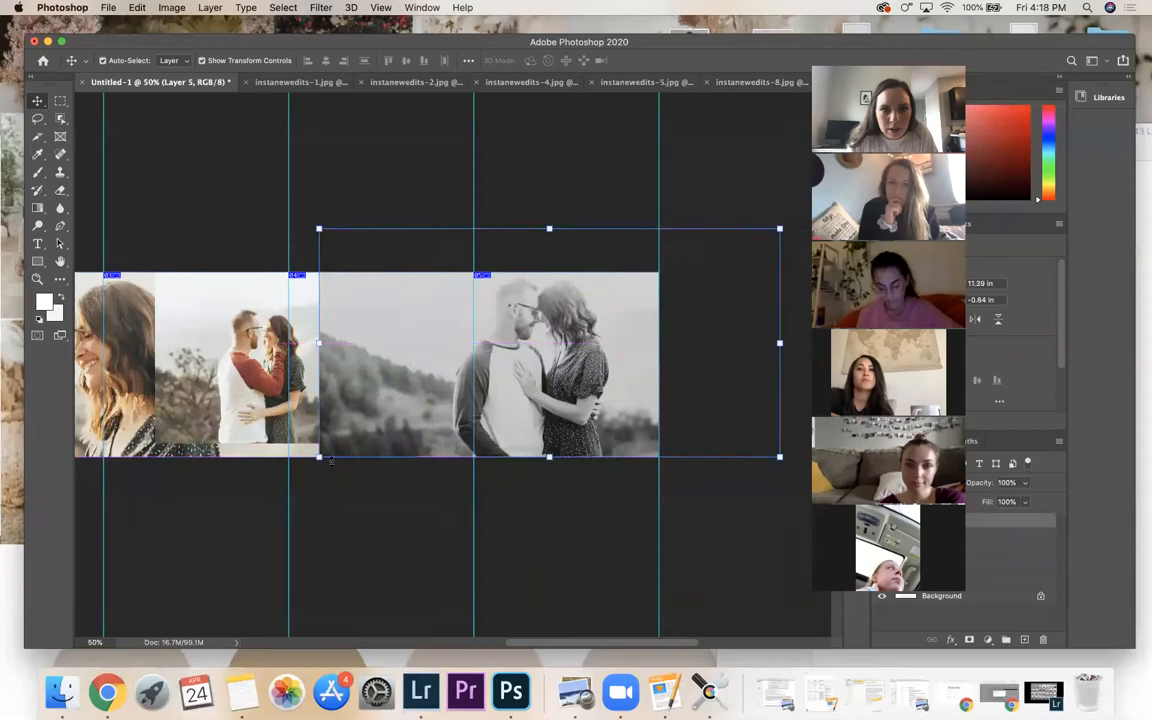
pyautogui.moveTo(319, 456); pyautogui.dragTo(252, 489)
pyautogui.moveTo(556, 403); pyautogui.dragTo(596, 396)
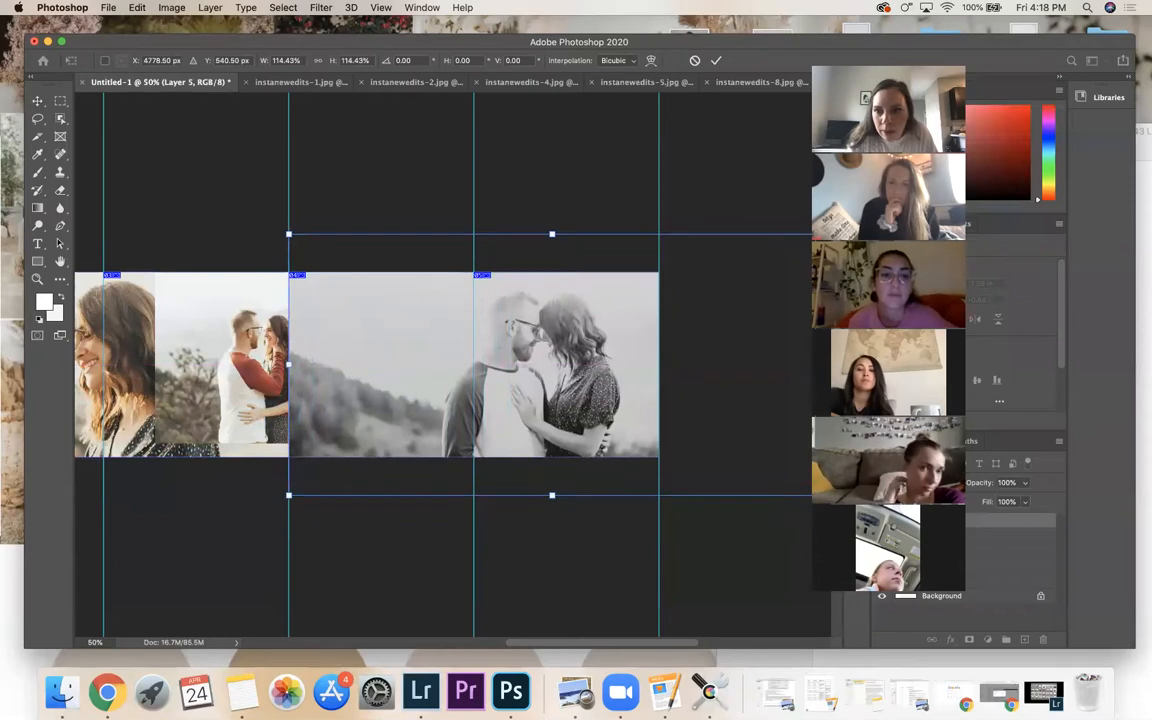
pyautogui.click(222, 360)
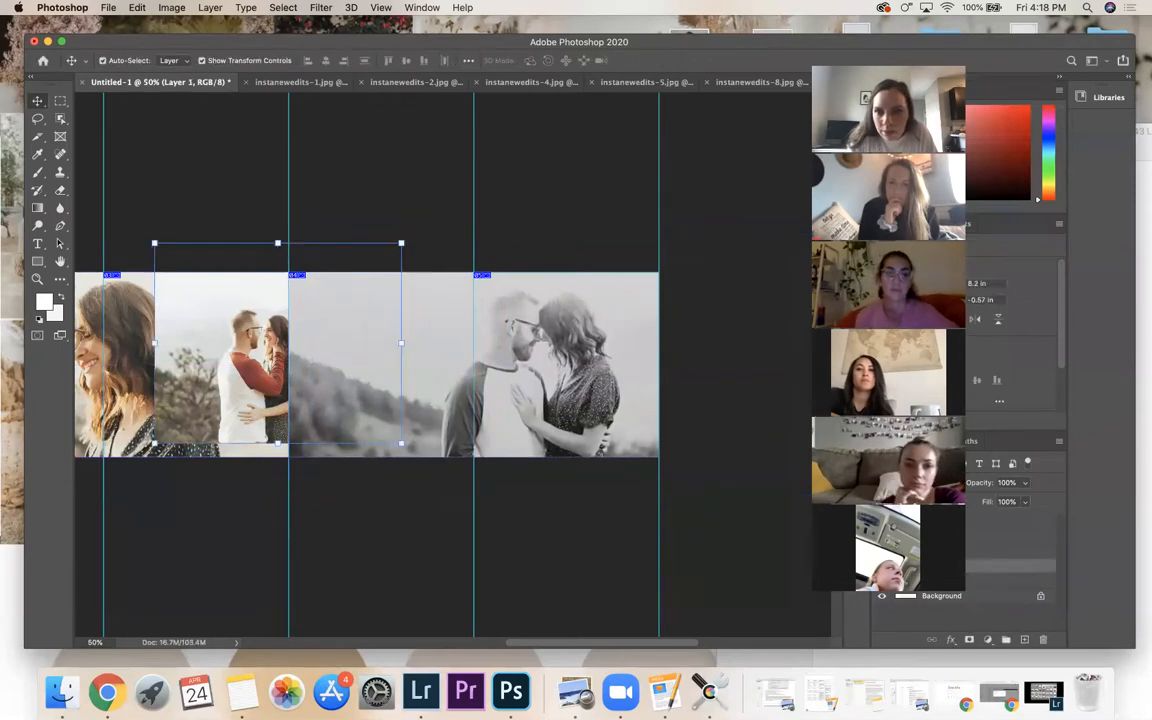
# - Raise the small colour couple photo above the black-and-white crop, and bring the layer of the smiling, embracing couple to the top of the stack
pyautogui.moveTo(940, 543); pyautogui.dragTo(940, 530)
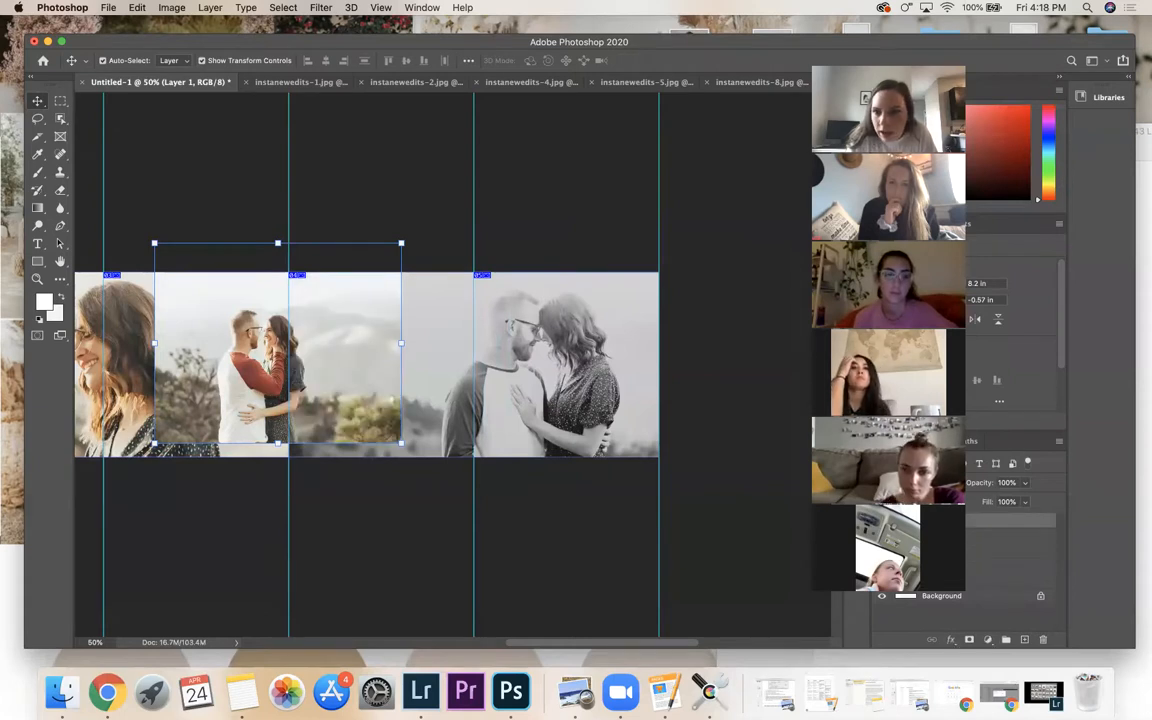
pyautogui.click(940, 535)
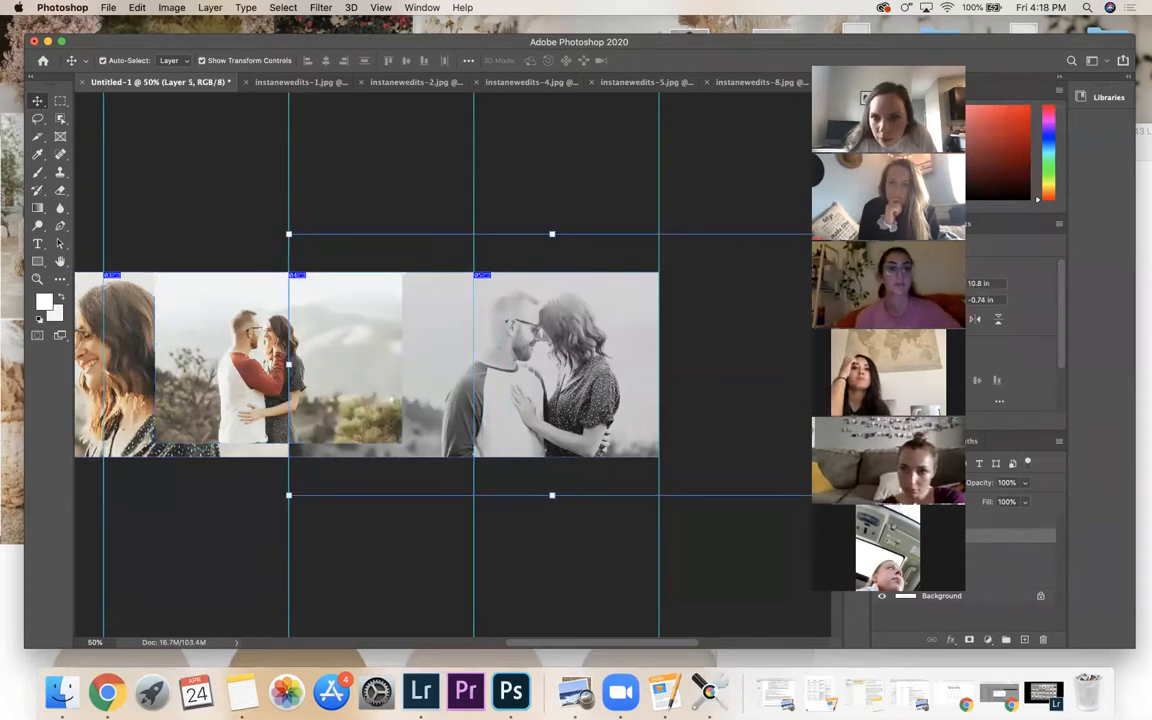
pyautogui.click(940, 550)
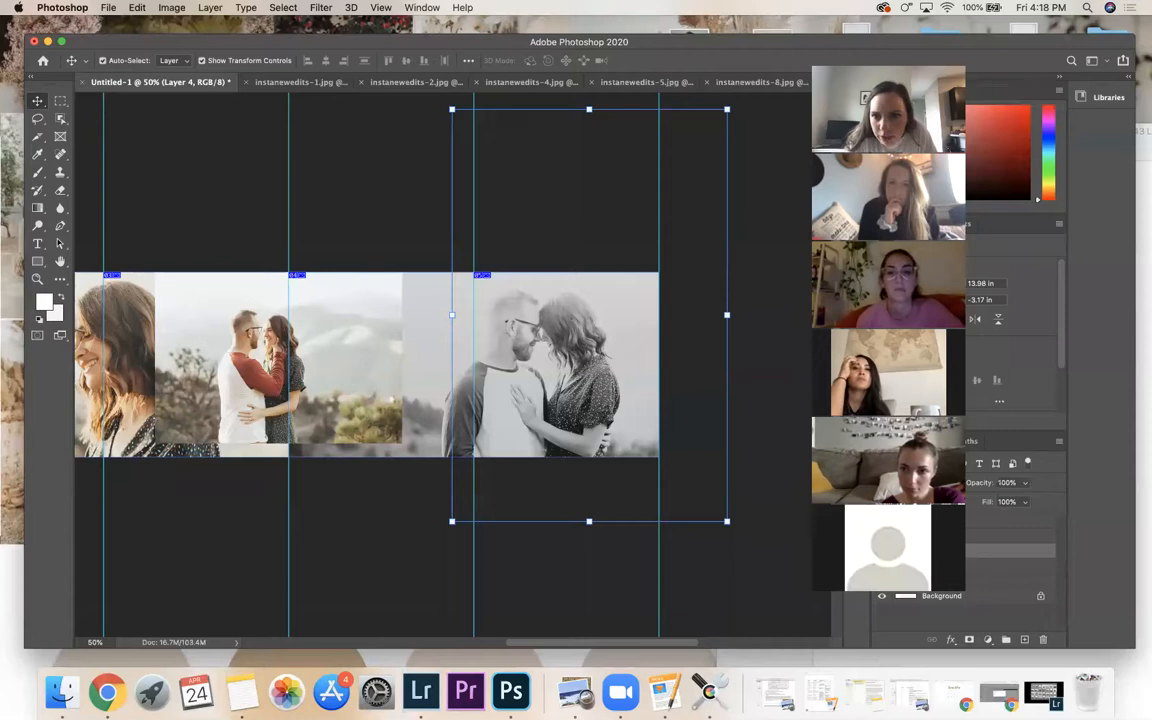
pyautogui.moveTo(940, 550); pyautogui.dragTo(940, 516)
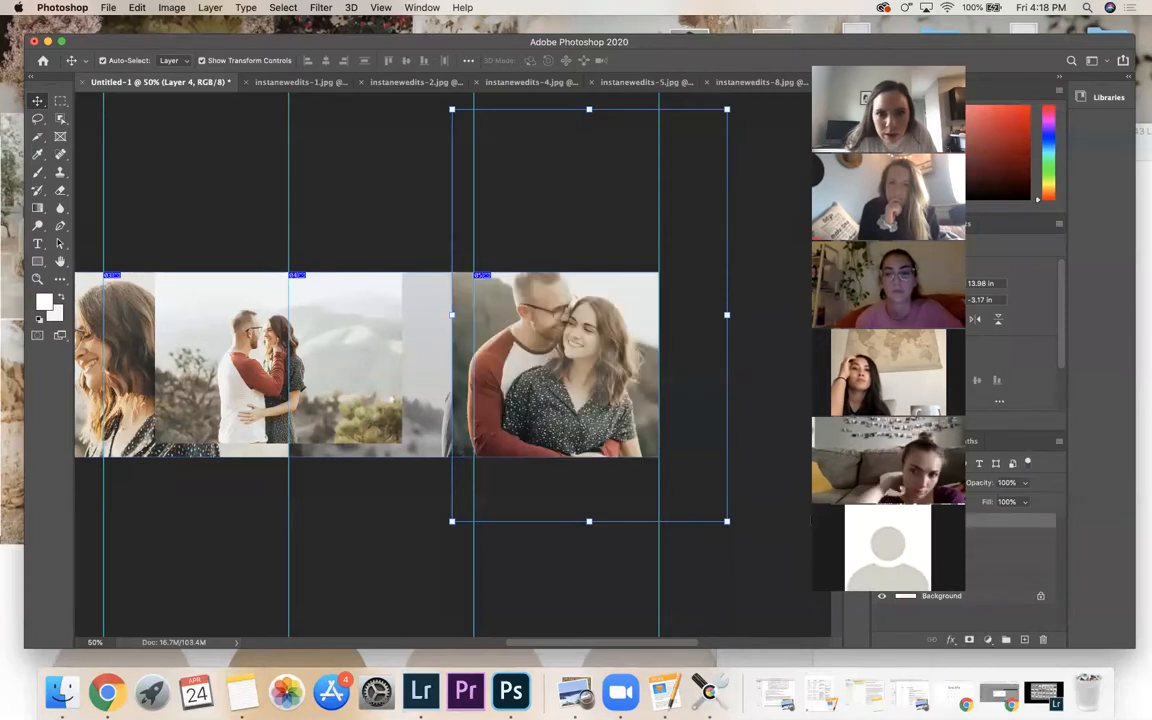
# - Scale the smiling couple photo to 58.46 percent and position it within the fourth panel at about X 3788 px, Y 601 px
pyautogui.moveTo(722, 522); pyautogui.dragTo(603, 334)
pyautogui.moveTo(495, 222); pyautogui.dragTo(355, 330)
pyautogui.moveTo(579, 641)
pyautogui.mouseDown()
pyautogui.moveTo(495, 648)
pyautogui.moveTo(561, 648)
pyautogui.mouseUp()
pyautogui.moveTo(492, 443); pyautogui.dragTo(450, 503)
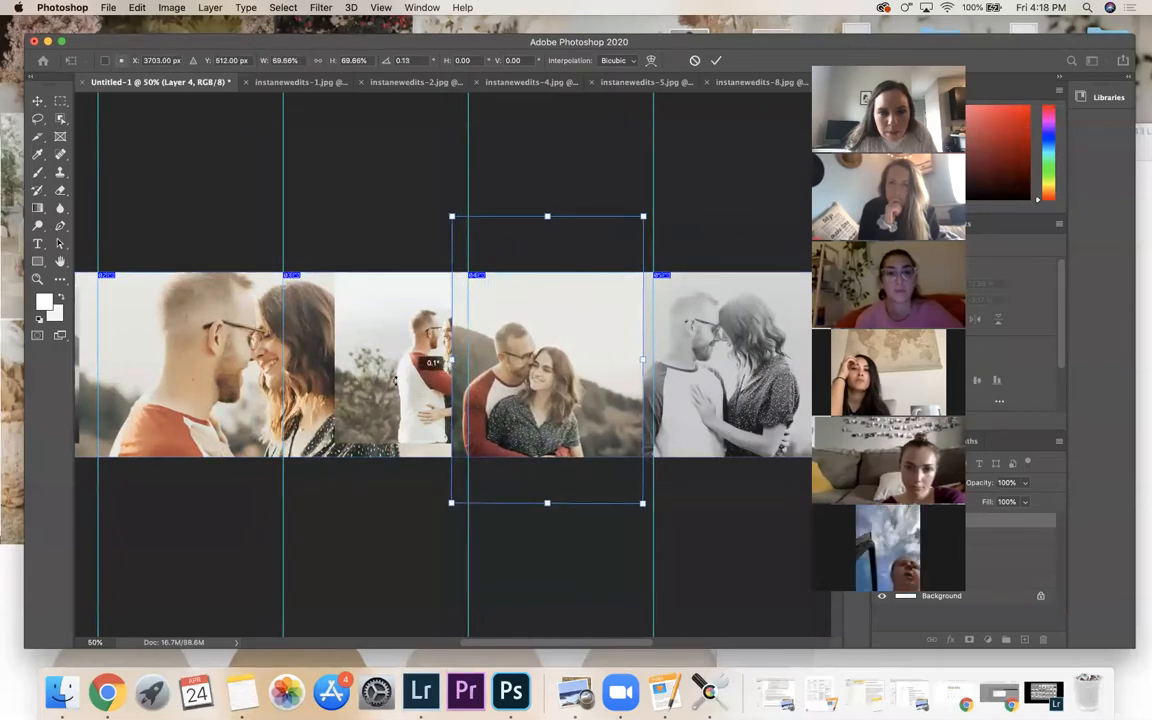
pyautogui.moveTo(545, 400); pyautogui.dragTo(572, 393)
pyautogui.moveTo(666, 495); pyautogui.dragTo(638, 449)
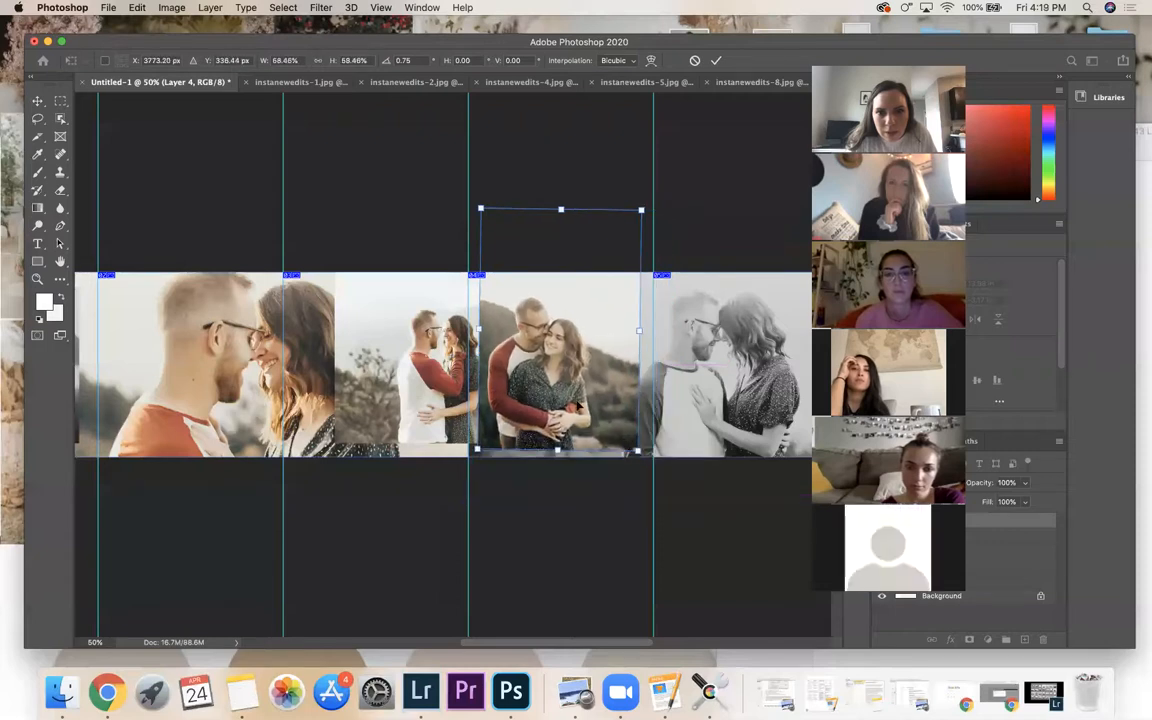
pyautogui.moveTo(572, 410); pyautogui.dragTo(571, 472)
pyautogui.moveTo(565, 390); pyautogui.dragTo(568, 430)
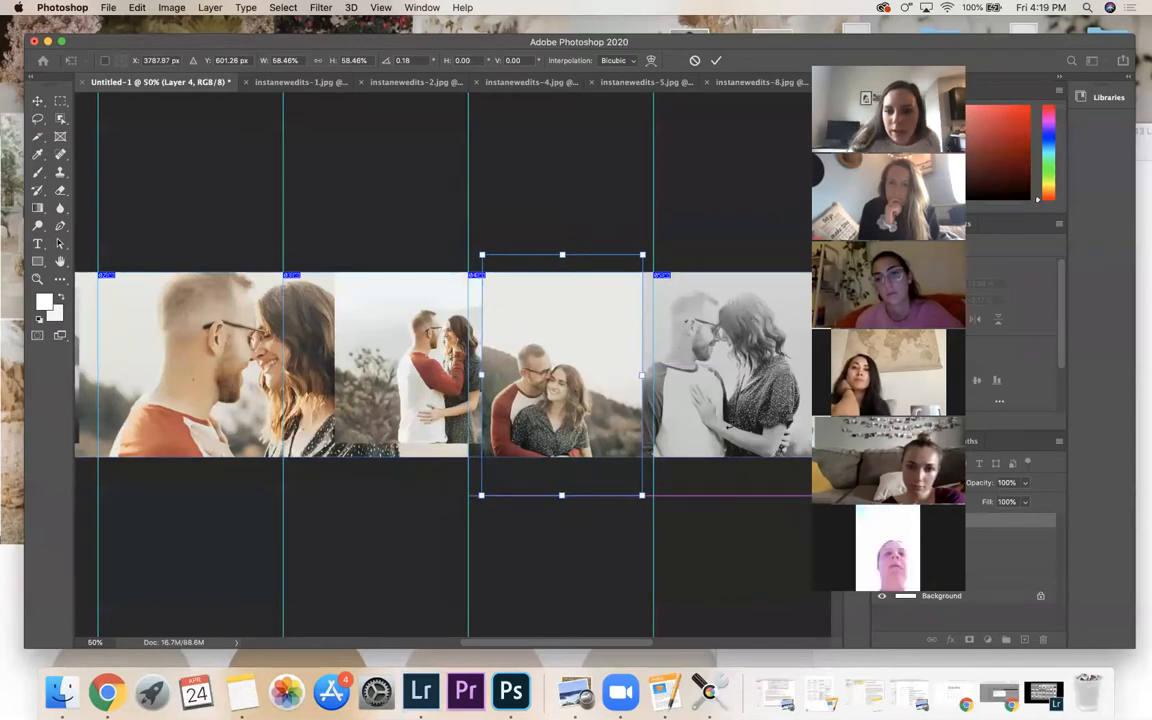
pyautogui.press('Return')
# - Shift the smiling couple photo to about X 3901 px, Y 481 px so it overlaps the guide between the fourth and fifth panels
pyautogui.moveTo(623, 643)
pyautogui.mouseDown()
pyautogui.moveTo(572, 643)
pyautogui.moveTo(637, 644)
pyautogui.mouseUp()
pyautogui.moveTo(601, 643)
pyautogui.mouseDown()
pyautogui.moveTo(565, 647)
pyautogui.moveTo(614, 648)
pyautogui.mouseUp()
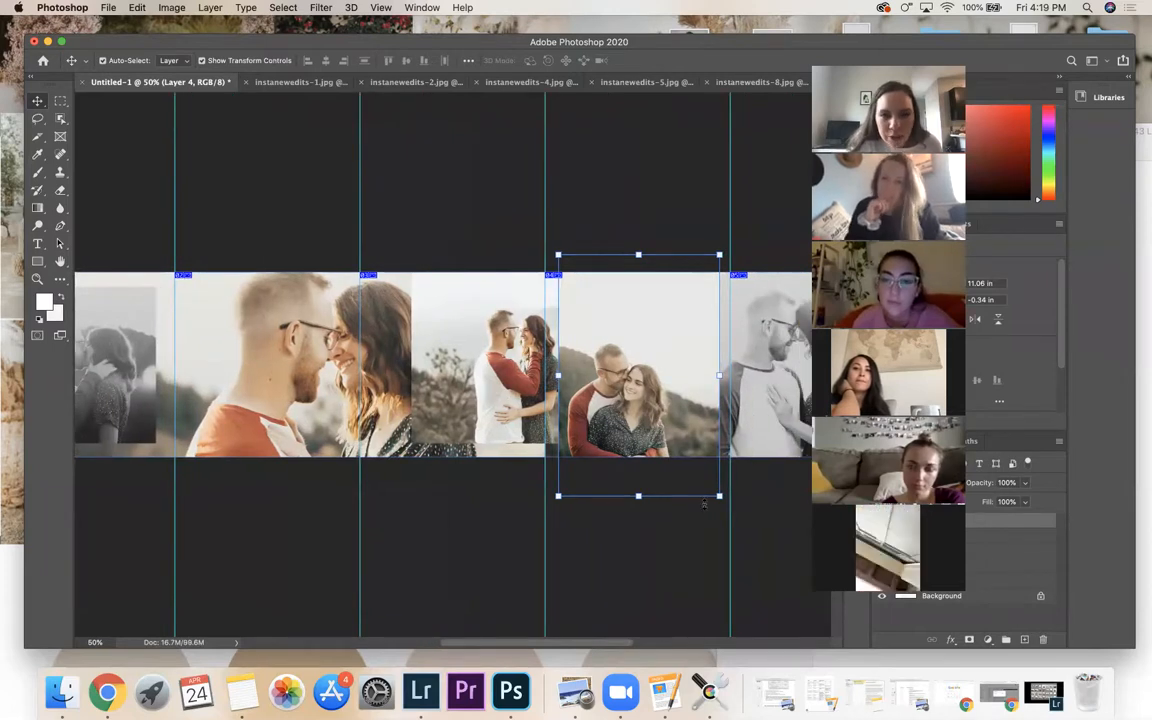
pyautogui.moveTo(652, 510)
pyautogui.mouseDown()
pyautogui.moveTo(676, 511)
pyautogui.moveTo(645, 528)
pyautogui.mouseUp()
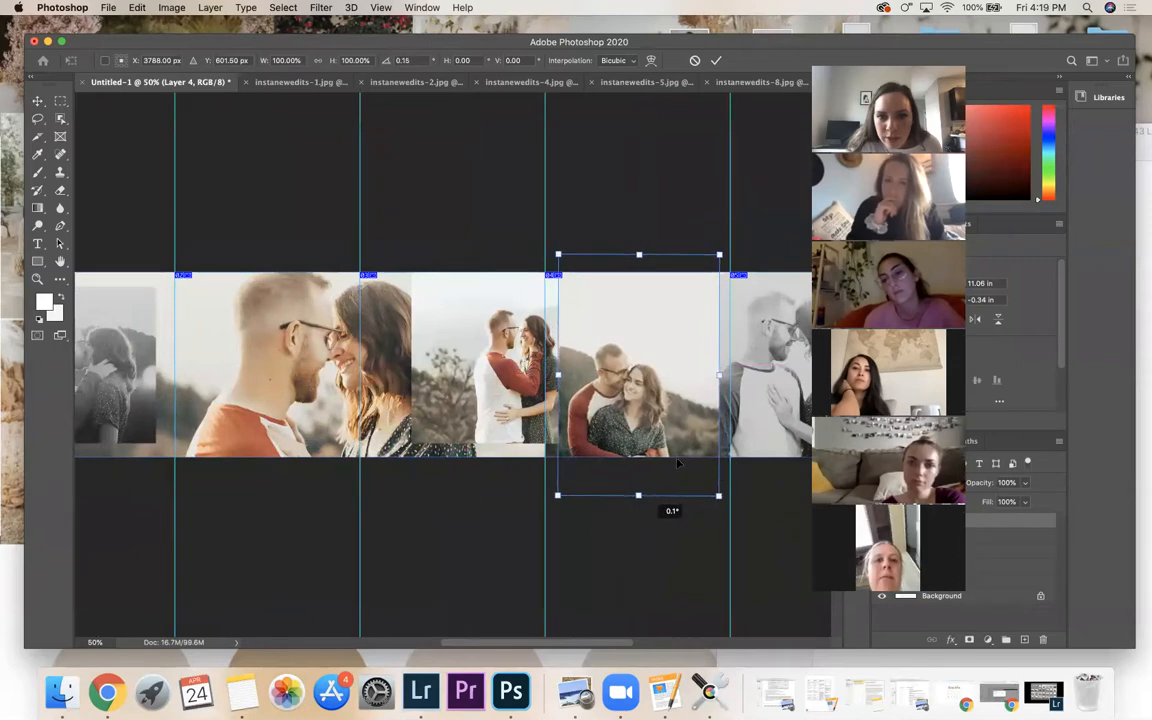
pyautogui.moveTo(656, 397); pyautogui.dragTo(683, 372)
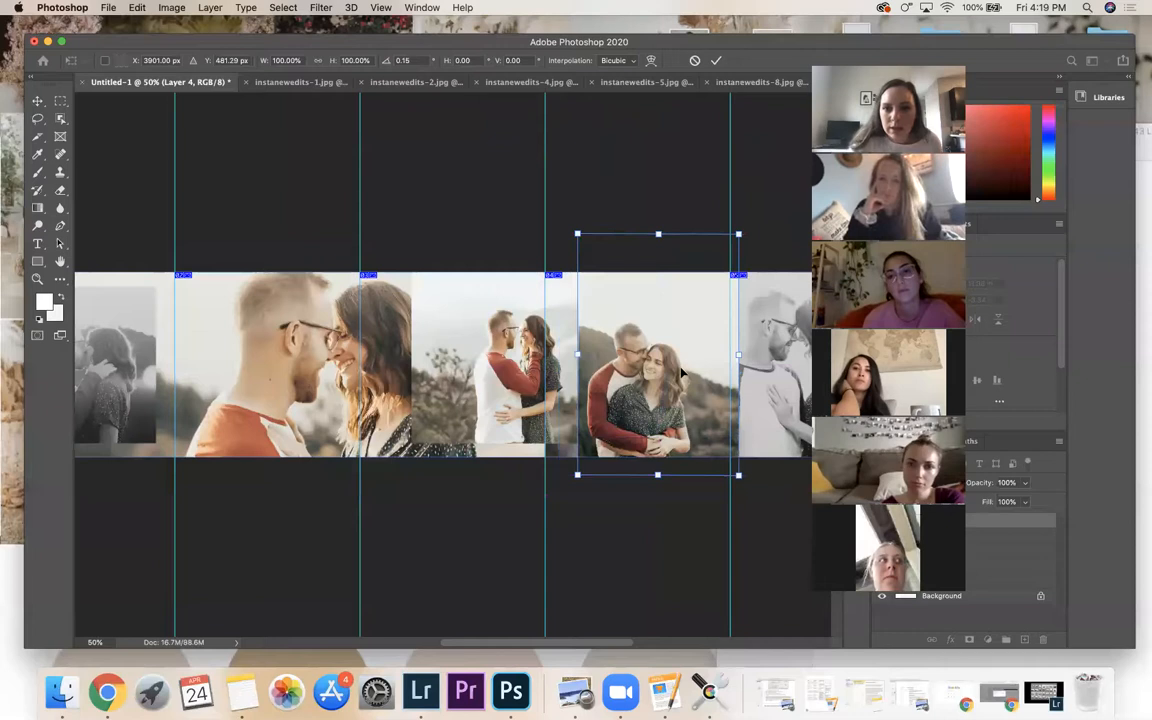
pyautogui.press('Return')
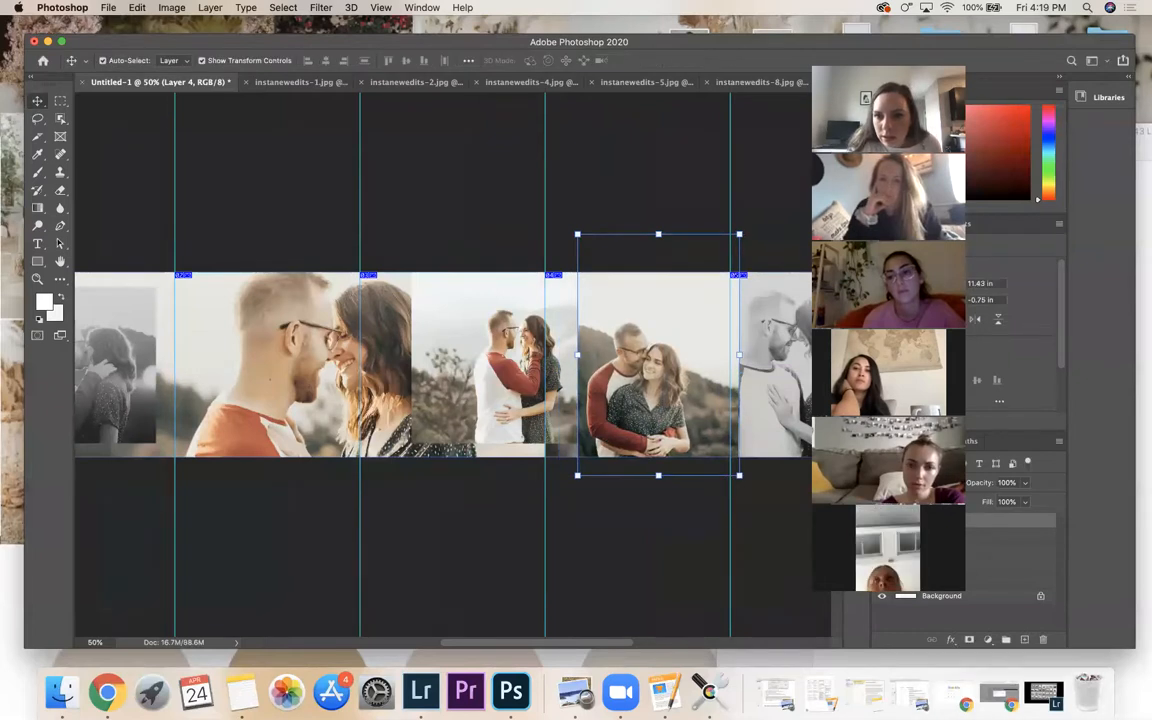
# - Delete the layer holding the smiling couple photo in the fourth panel
pyautogui.rightClick(1010, 520)
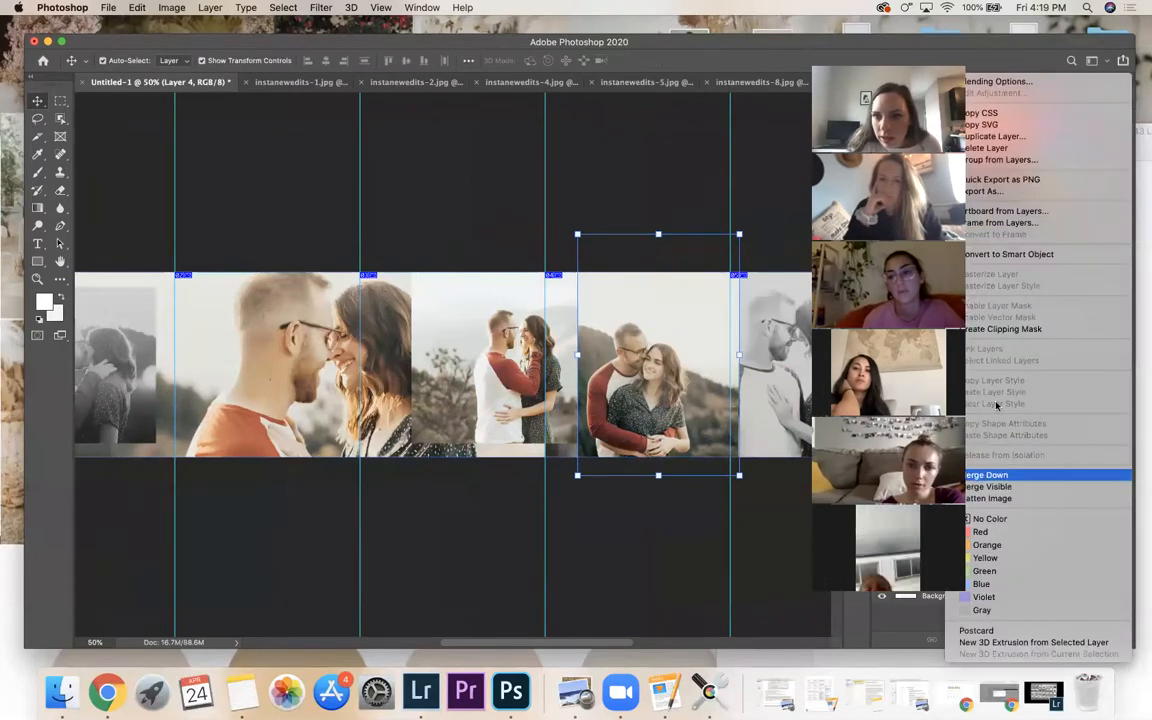
pyautogui.click(1022, 149)
pyautogui.hotkey('ctrl', 't')
pyautogui.moveTo(543, 645); pyautogui.dragTo(507, 650)
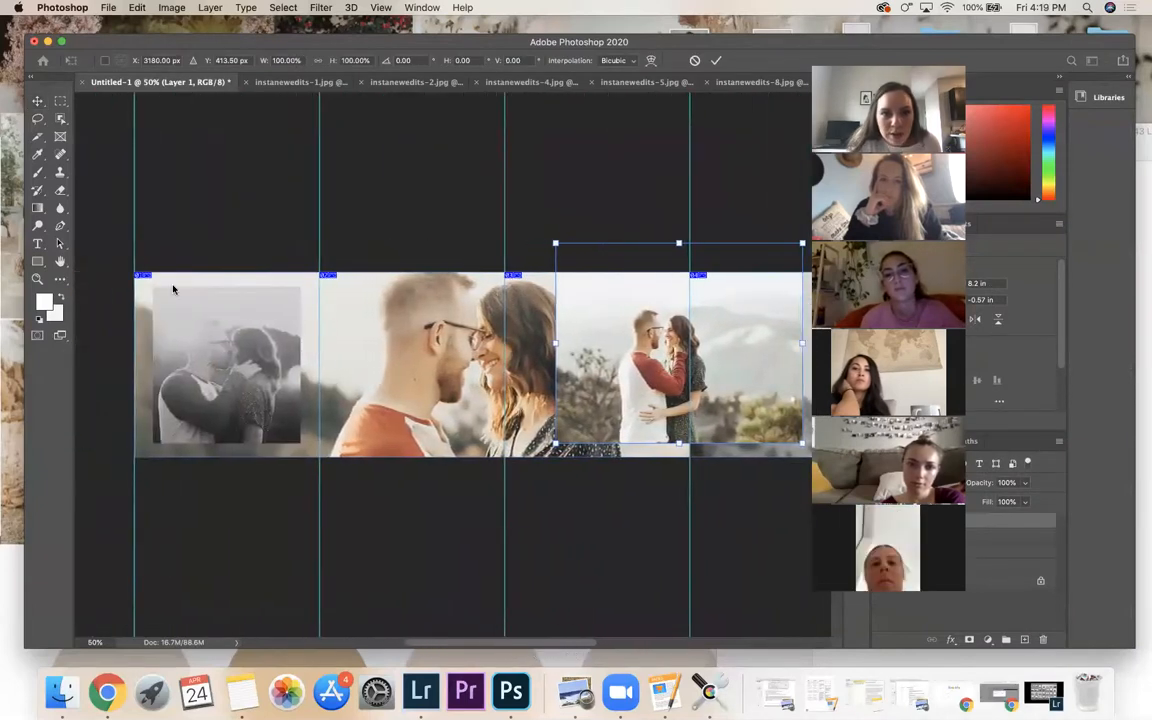
# - Start saving the document under a new name and browse to the photography folder on the LaCie External Backup 1 drive
pyautogui.click(107, 8)
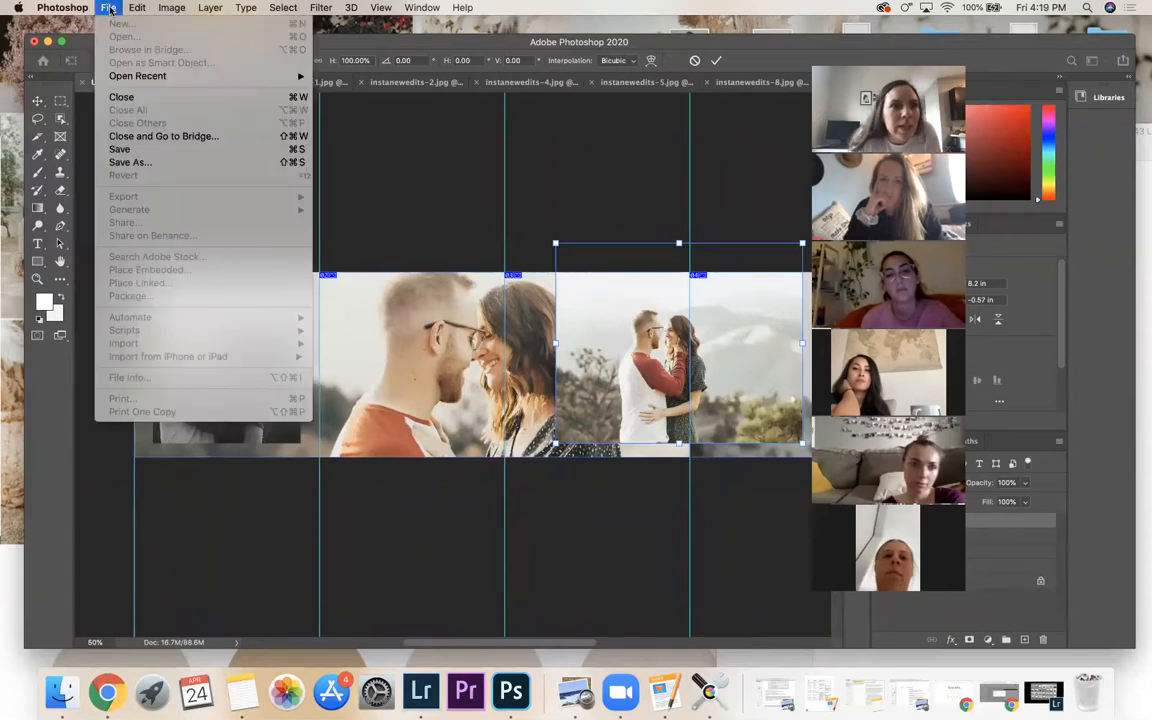
pyautogui.click(138, 163)
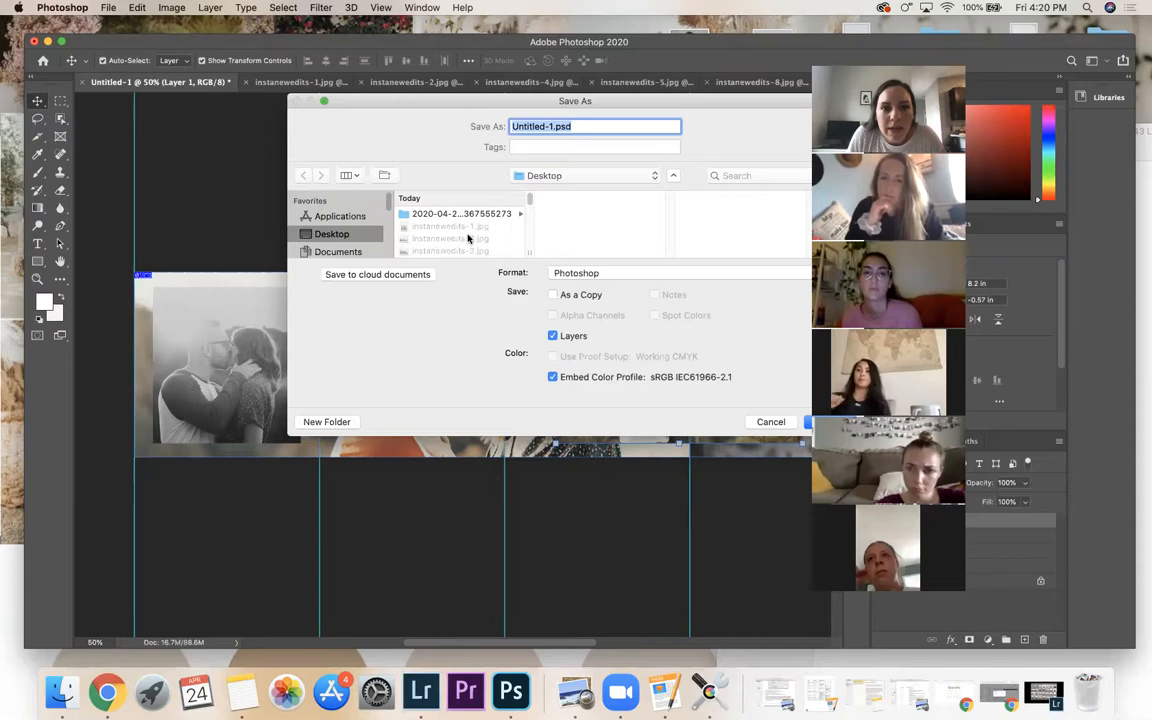
pyautogui.scroll(-3, 337, 233)
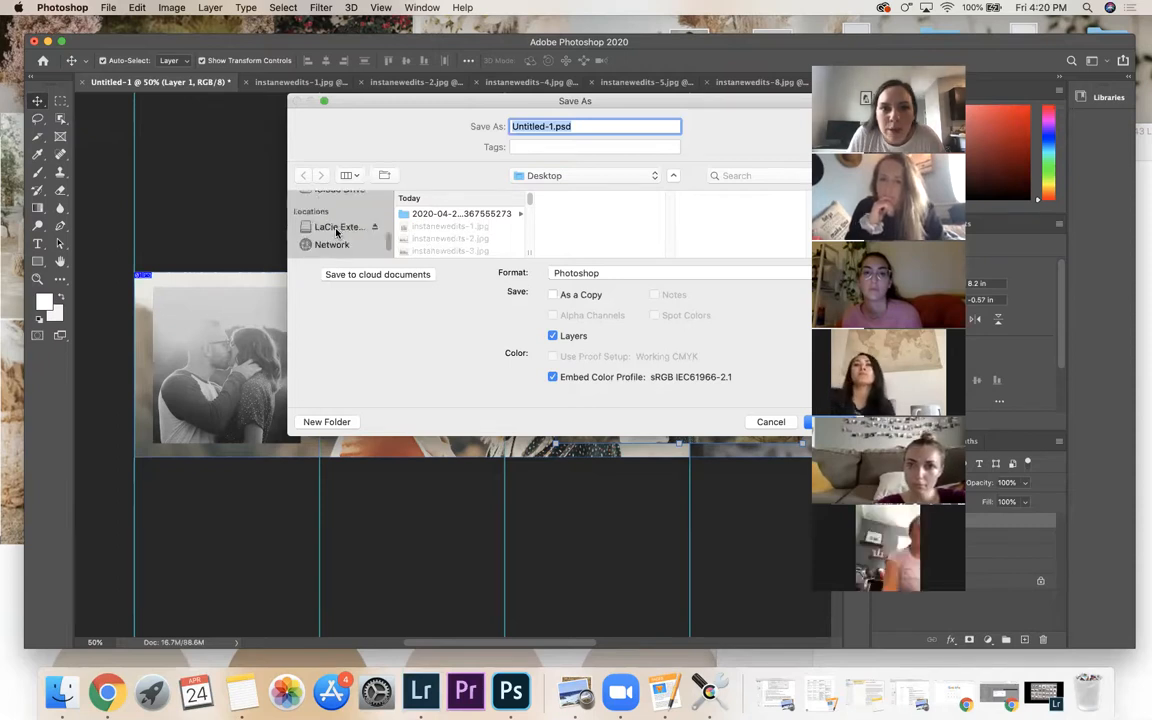
pyautogui.click(333, 227)
pyautogui.scroll(-2, 465, 229)
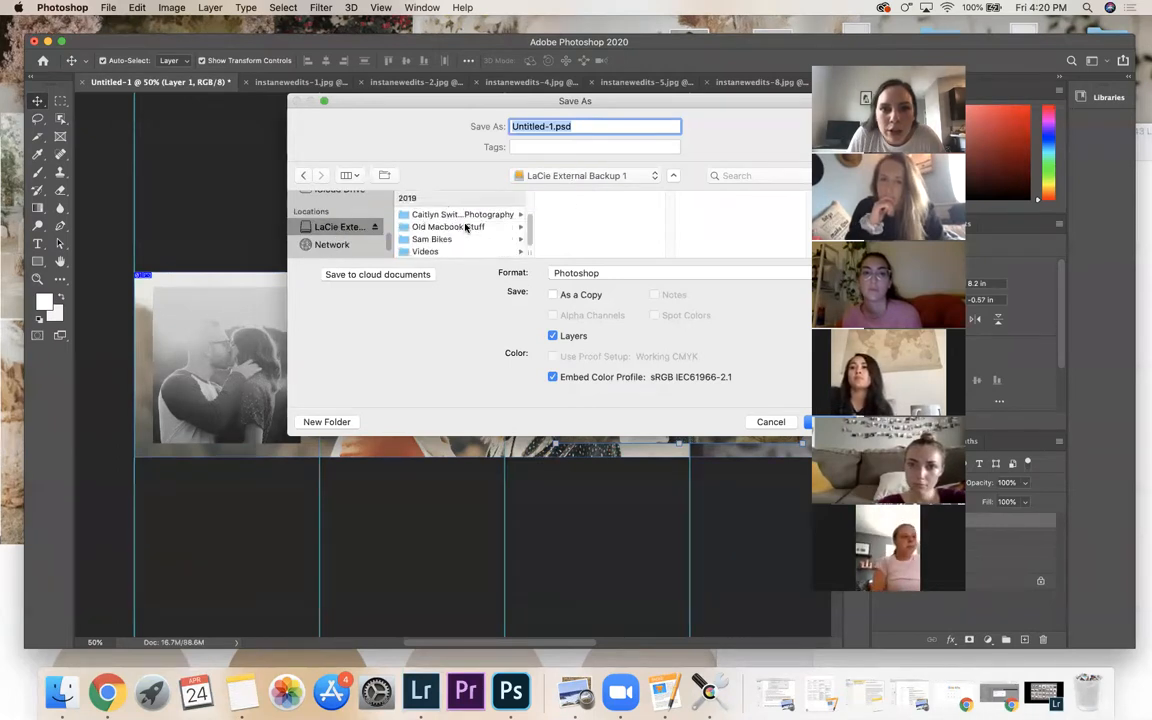
pyautogui.click(465, 215)
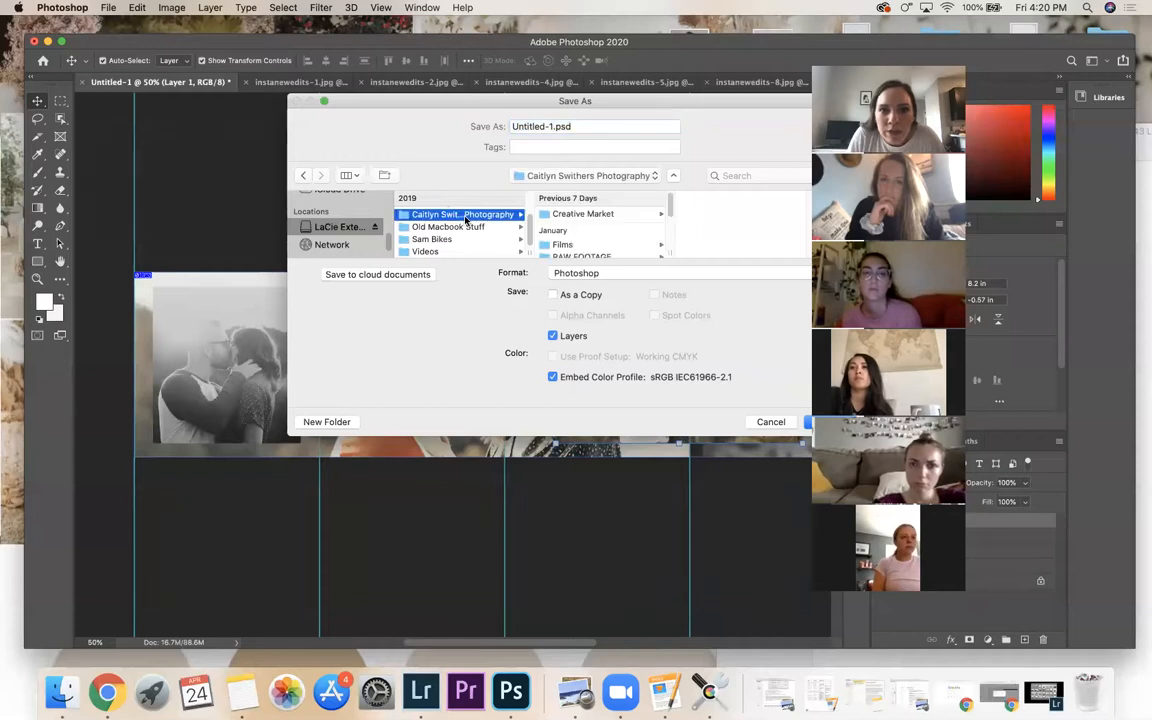
pyautogui.scroll(-4, 614, 228)
pyautogui.scroll(3, 611, 232)
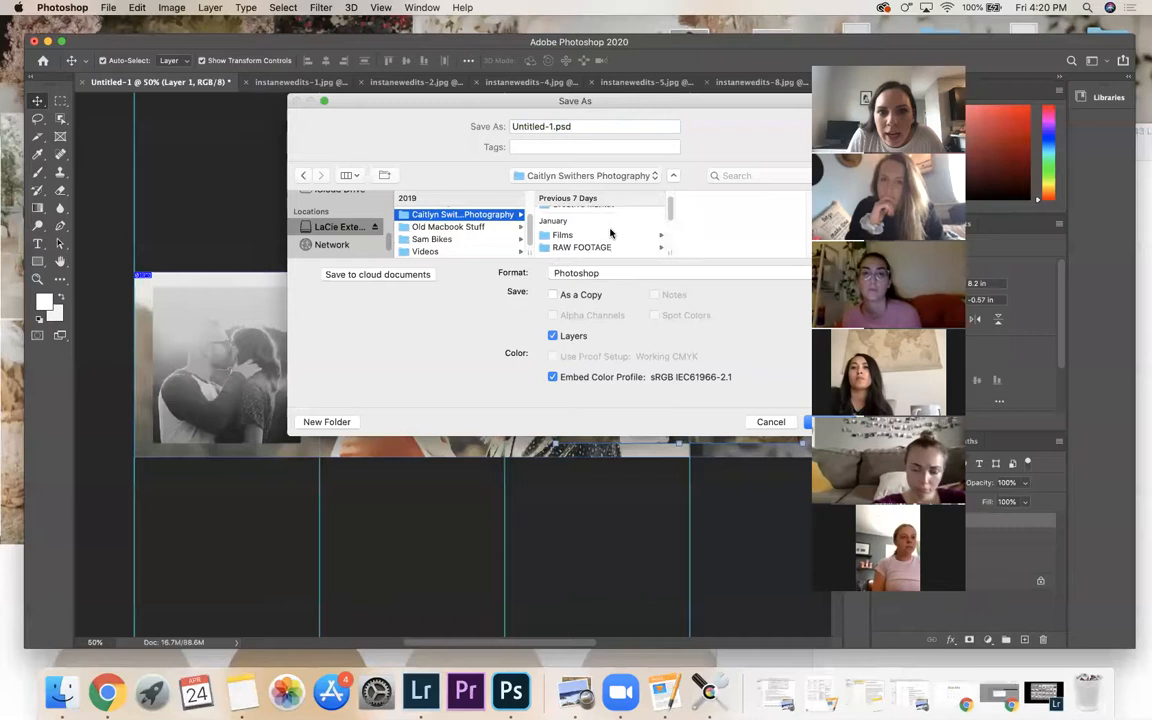
pyautogui.scroll(-3, 612, 231)
# - Create a new folder named Photoshop carrousels inside the photography folder as the save location
pyautogui.click(330, 422)
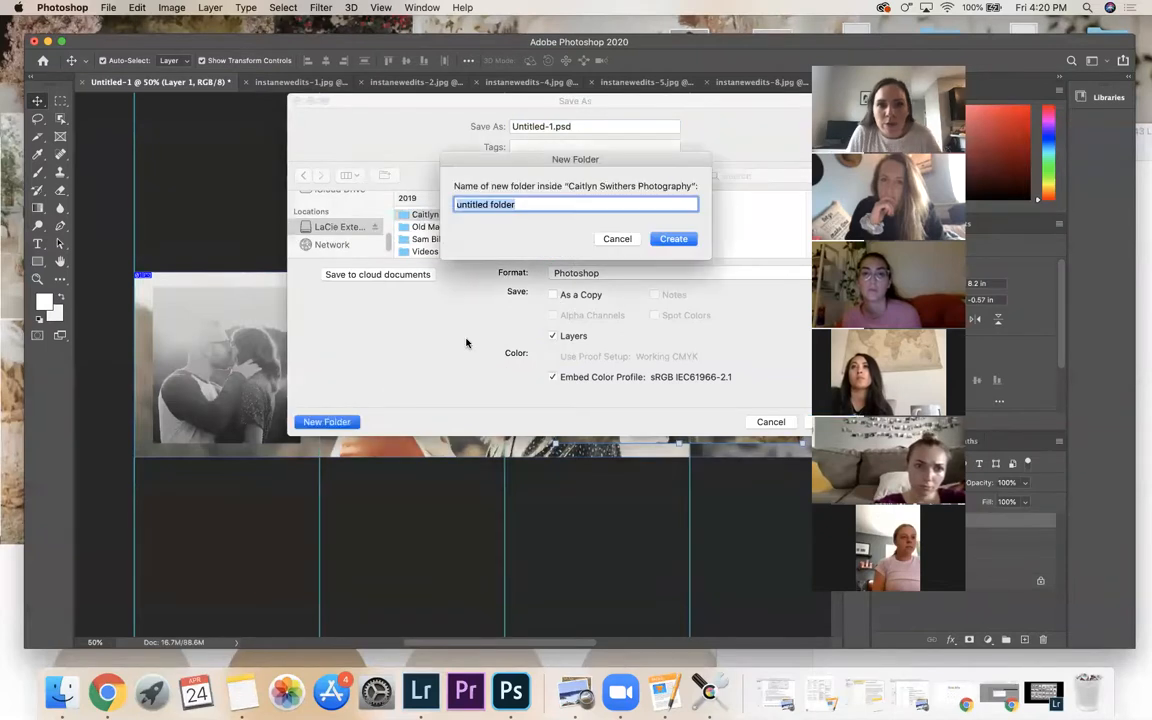
pyautogui.write('Photosh')
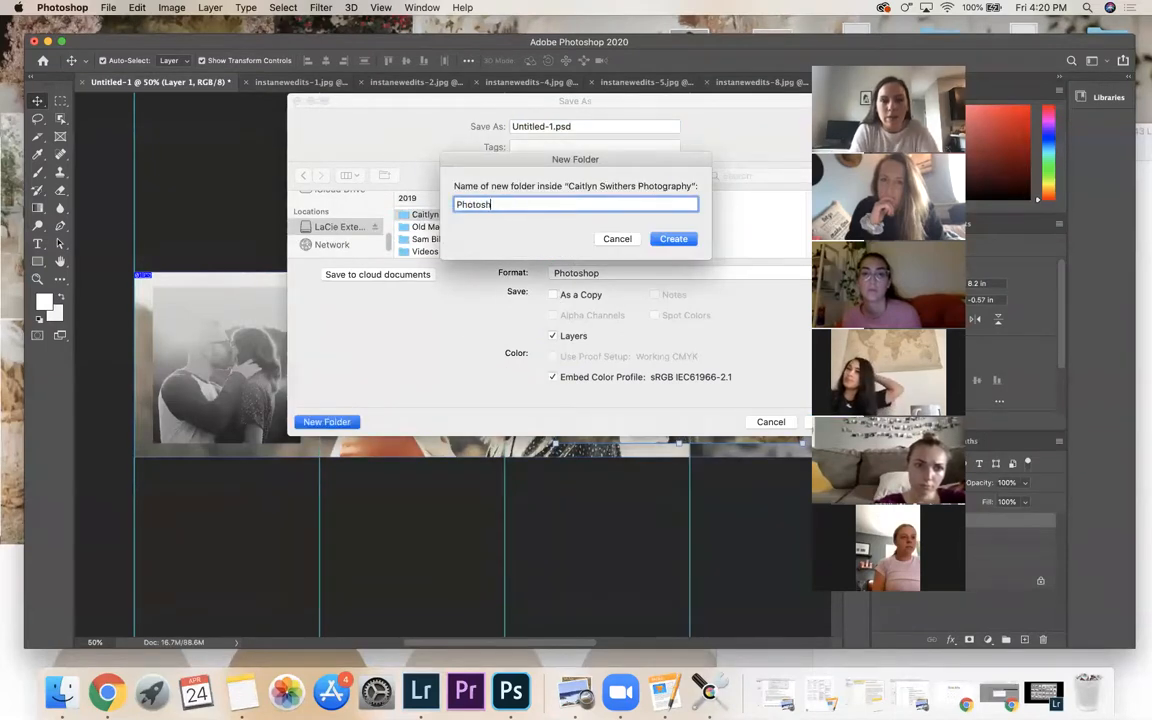
pyautogui.write('op carrousels')
pyautogui.click(673, 238)
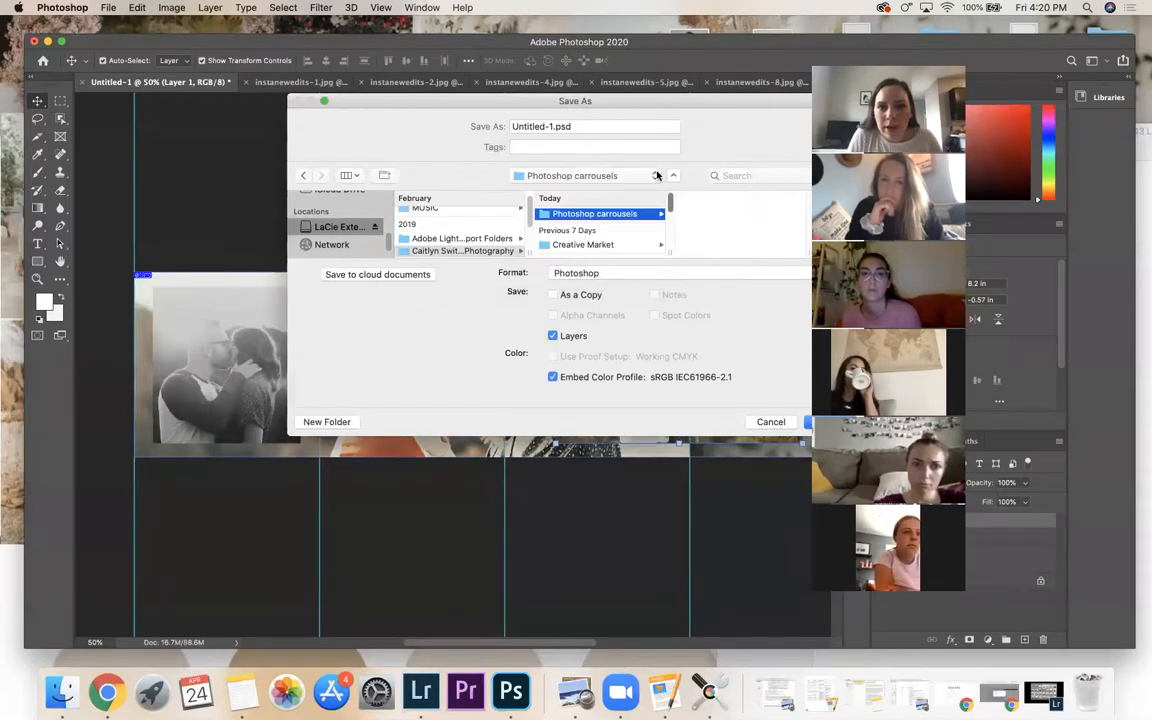
pyautogui.moveTo(624, 101); pyautogui.dragTo(551, 120)
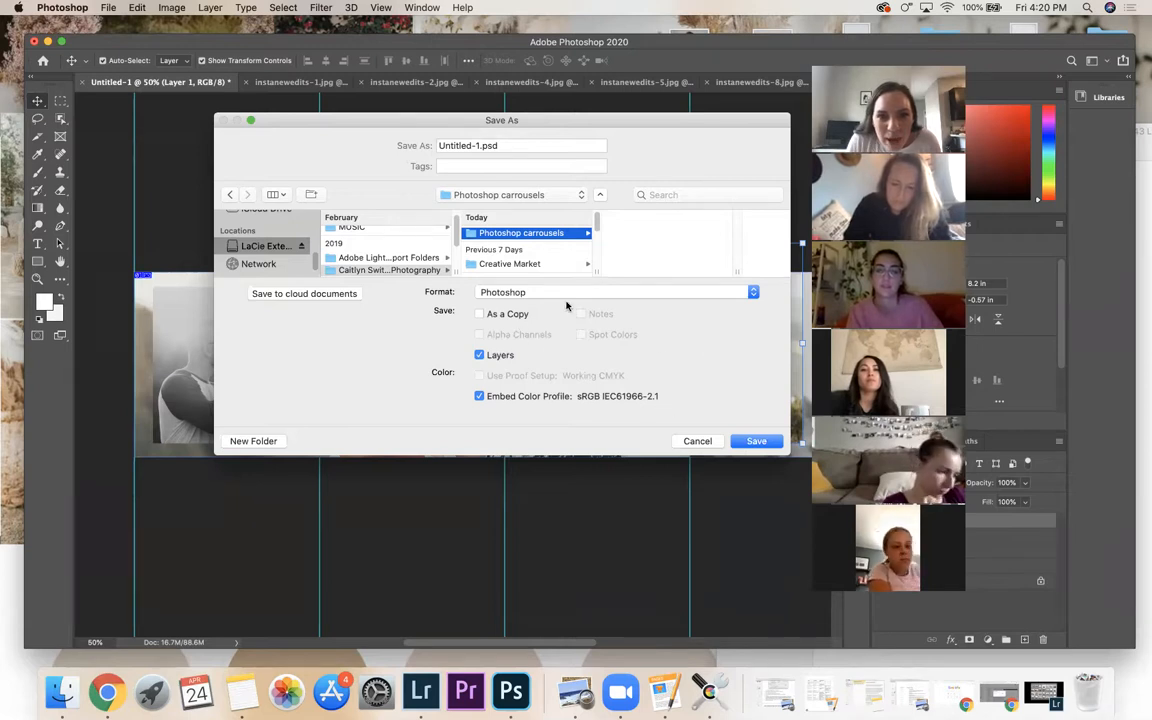
# - Save the document as instagram photos.psd in Photoshop format with layers and Maximize Compatibility enabled
pyautogui.click(536, 296)
pyautogui.click(535, 295)
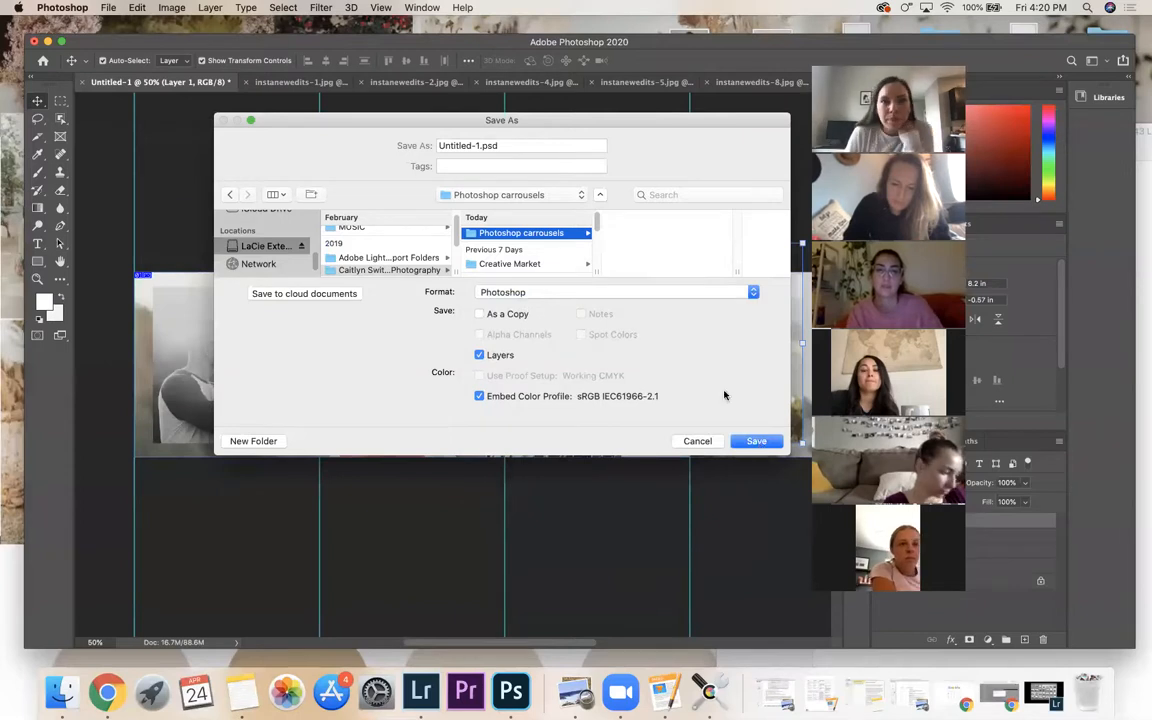
pyautogui.click(471, 145)
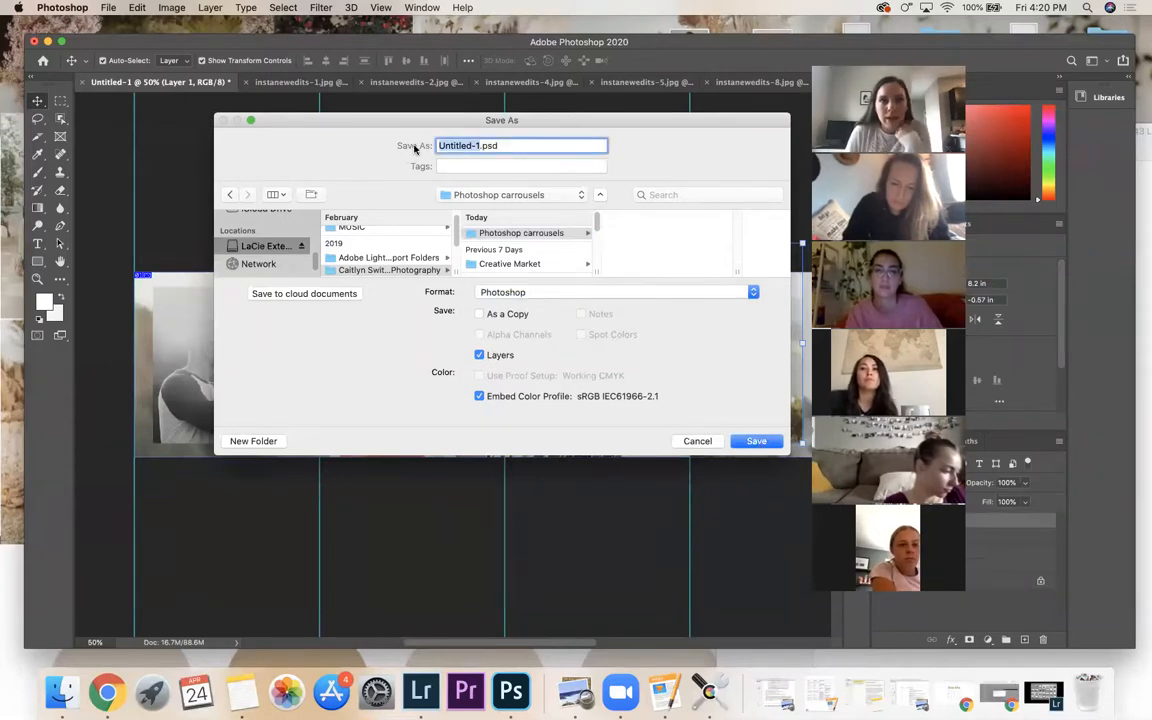
pyautogui.write('instagram photos')
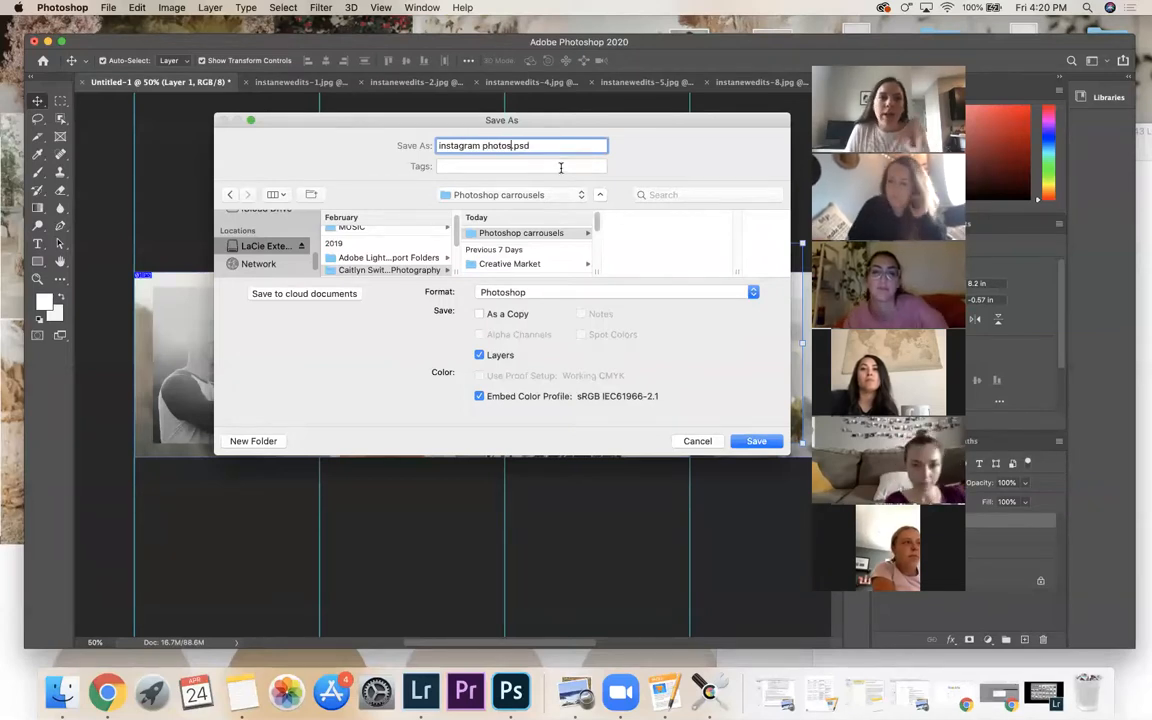
pyautogui.click(758, 442)
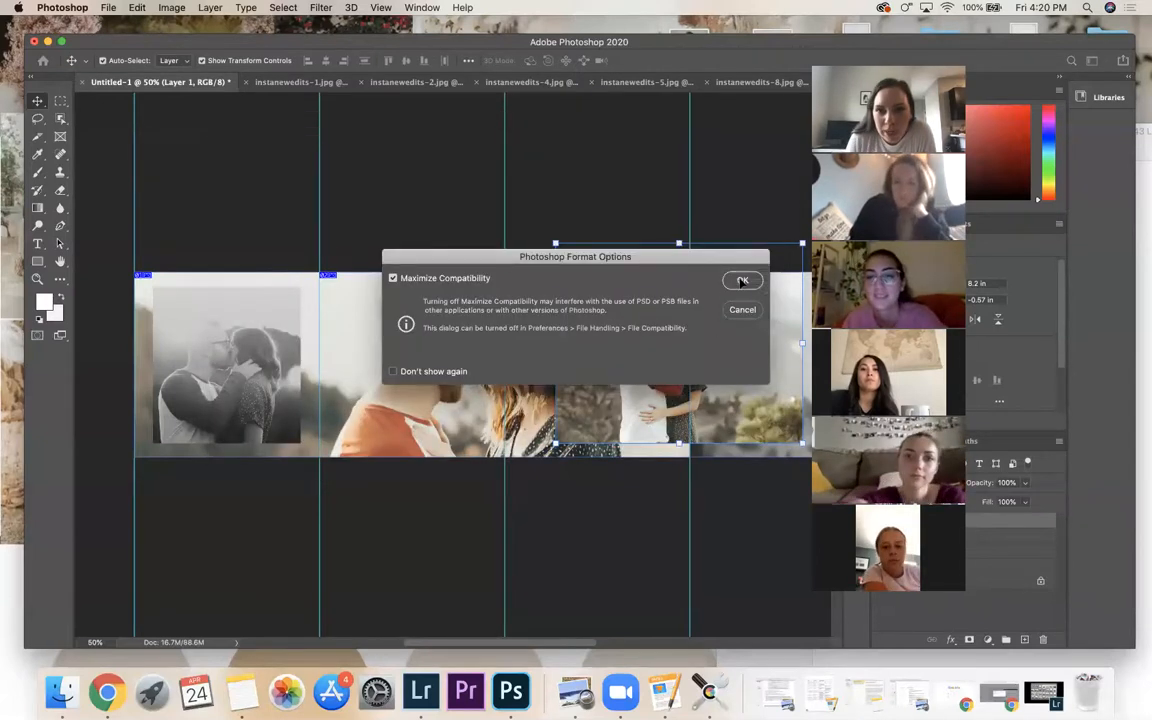
pyautogui.click(742, 282)
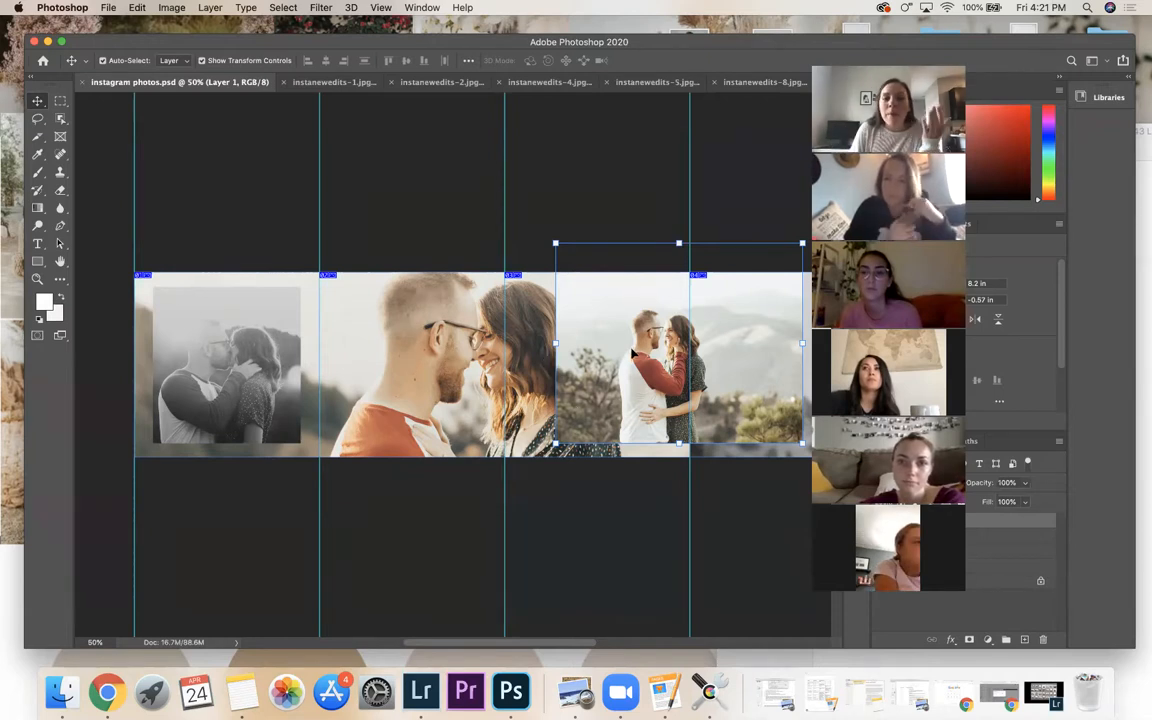
pyautogui.hscroll(5, 536, 647)
pyautogui.hscroll(-4, 536, 647)
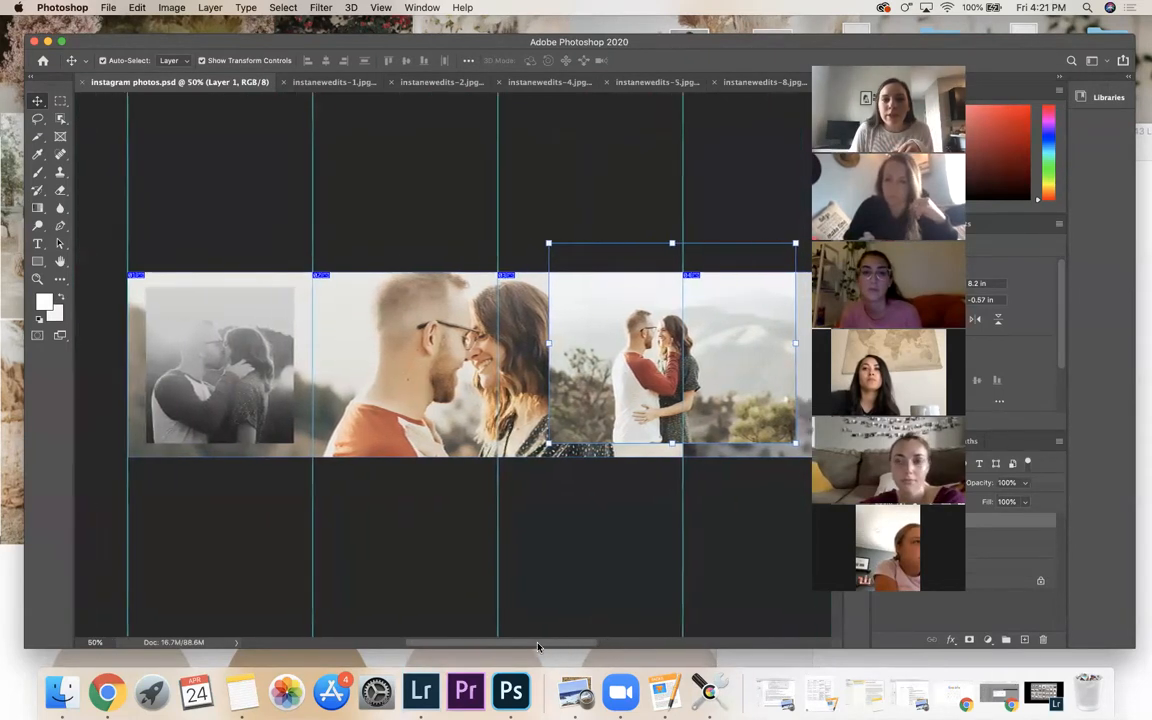
pyautogui.hscroll(2, 538, 647)
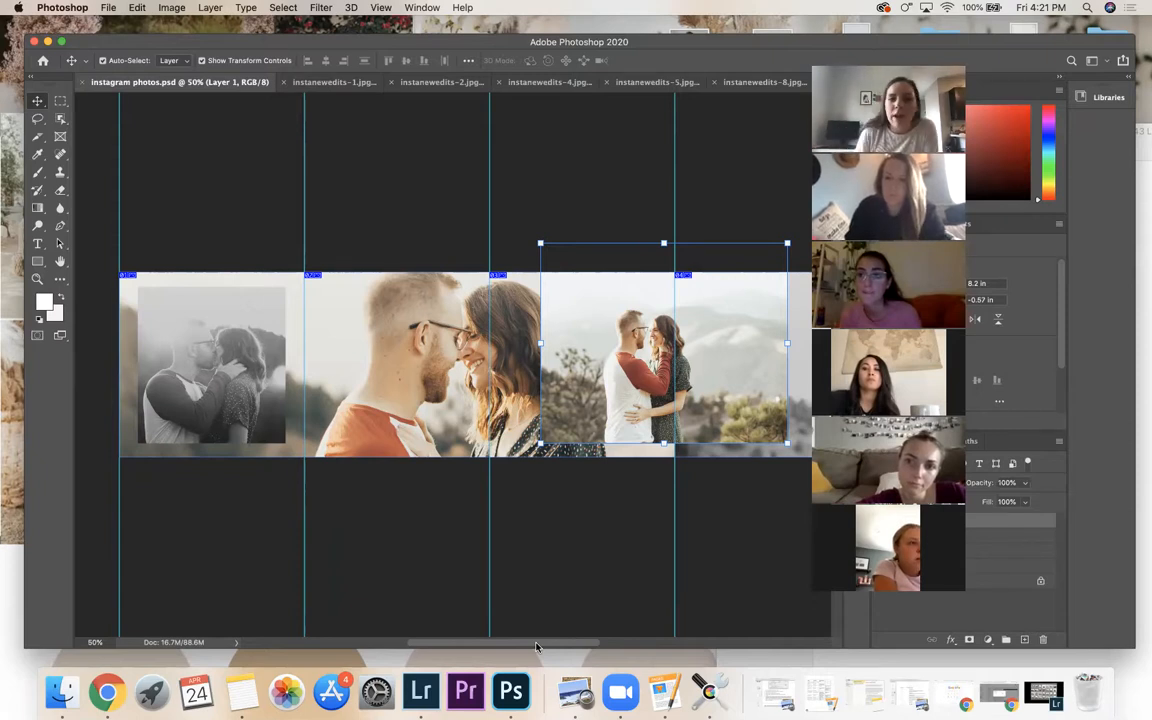
pyautogui.moveTo(536, 643); pyautogui.dragTo(582, 643)
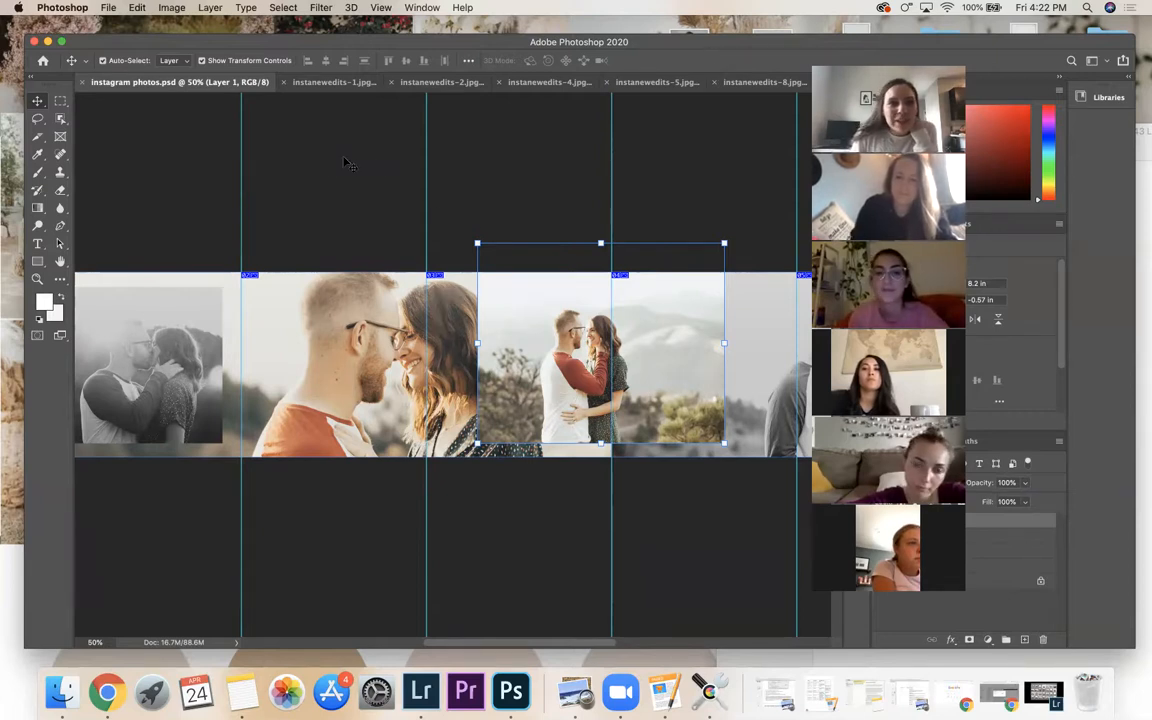
# - Deselect the photo layer and open the Save for Web (Legacy) export for the sliced carousel
pyautogui.click(170, 145)
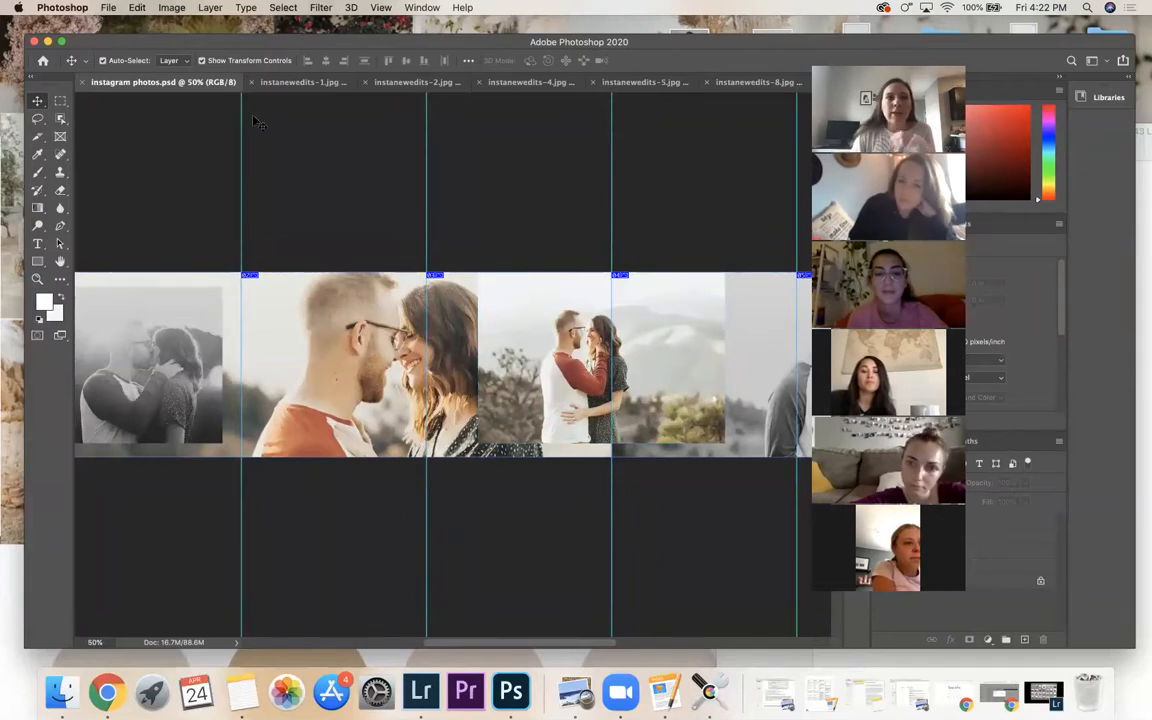
pyautogui.click(108, 7)
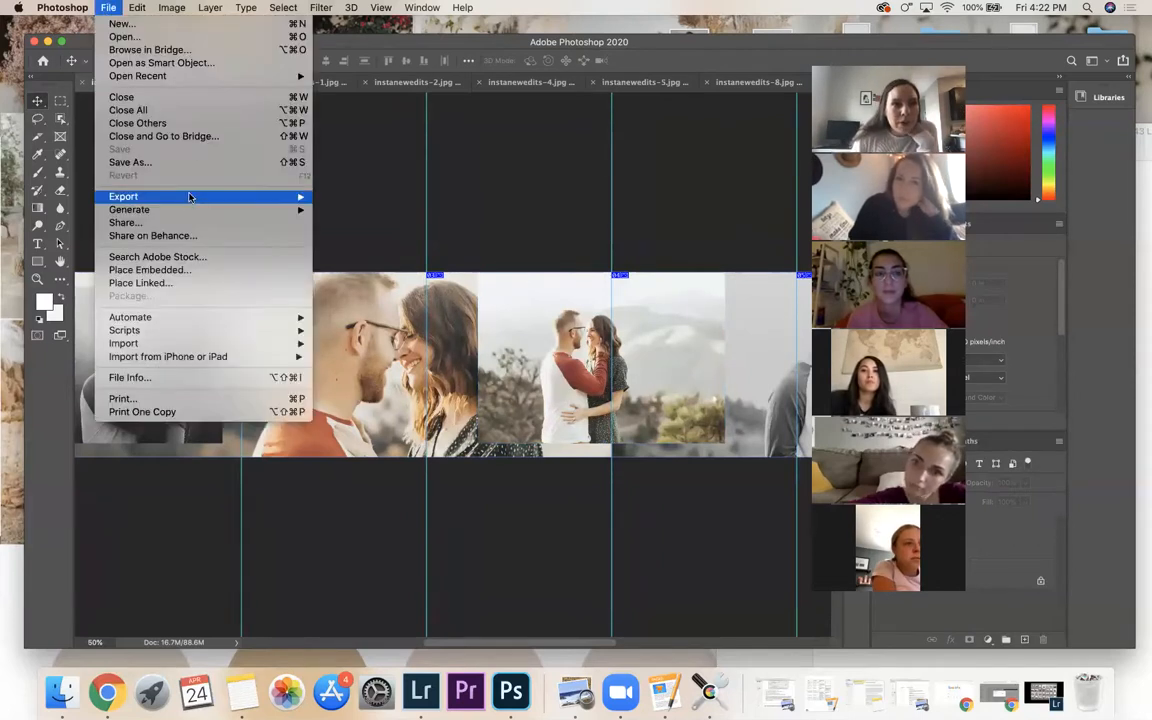
pyautogui.moveTo(189, 198)
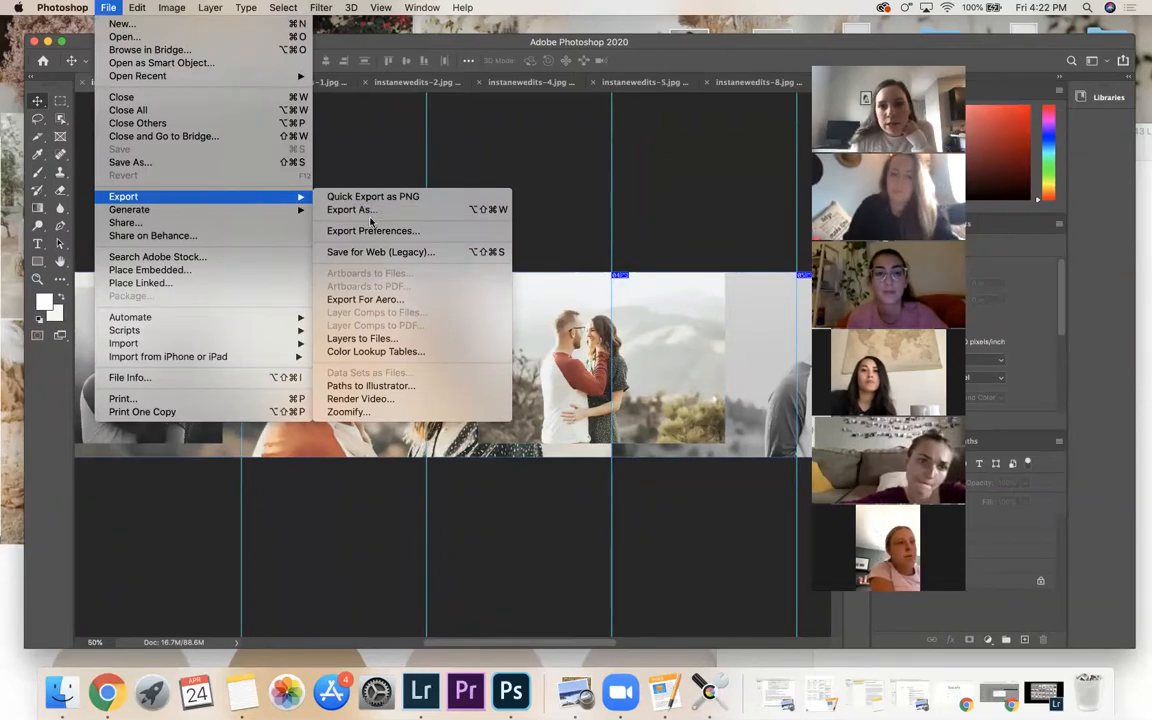
pyautogui.click(410, 253)
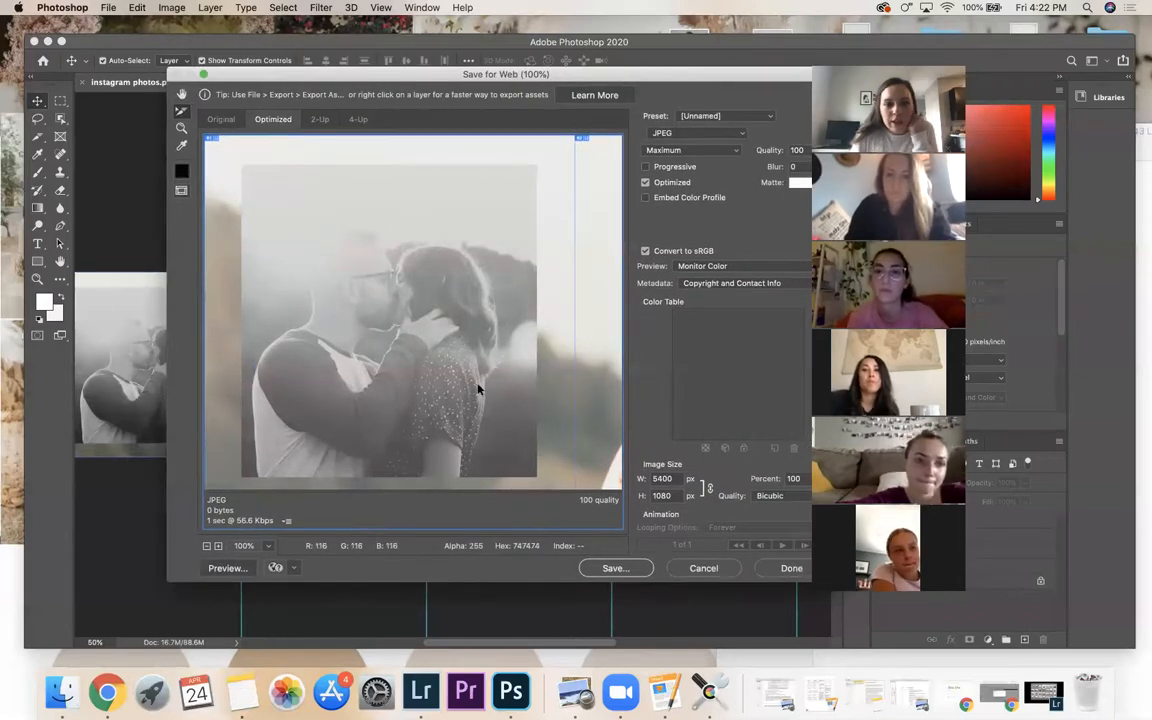
# - Start saving the optimized JPEG slices and choose the images folder inside Instagram Photos on the Desktop as the destination
pyautogui.hotkey('ctrl', '-')
pyautogui.hotkey('ctrl', '-')
pyautogui.hotkey('ctrl', '-')
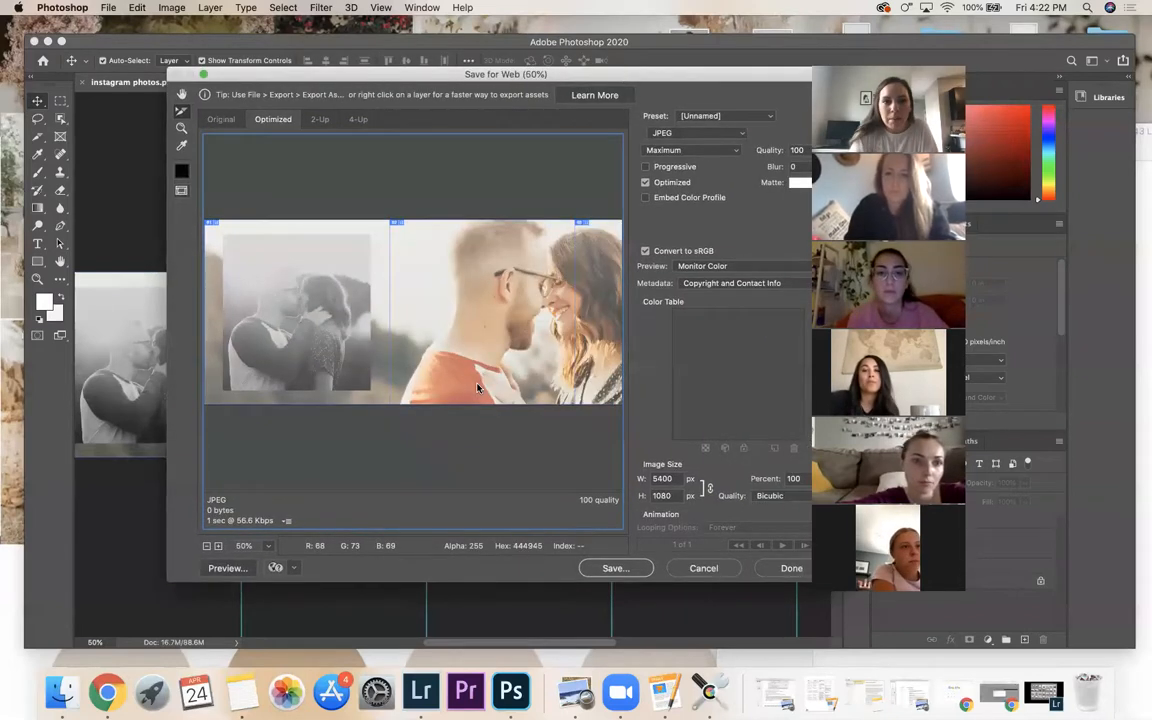
pyautogui.hotkey('ctrl', '-')
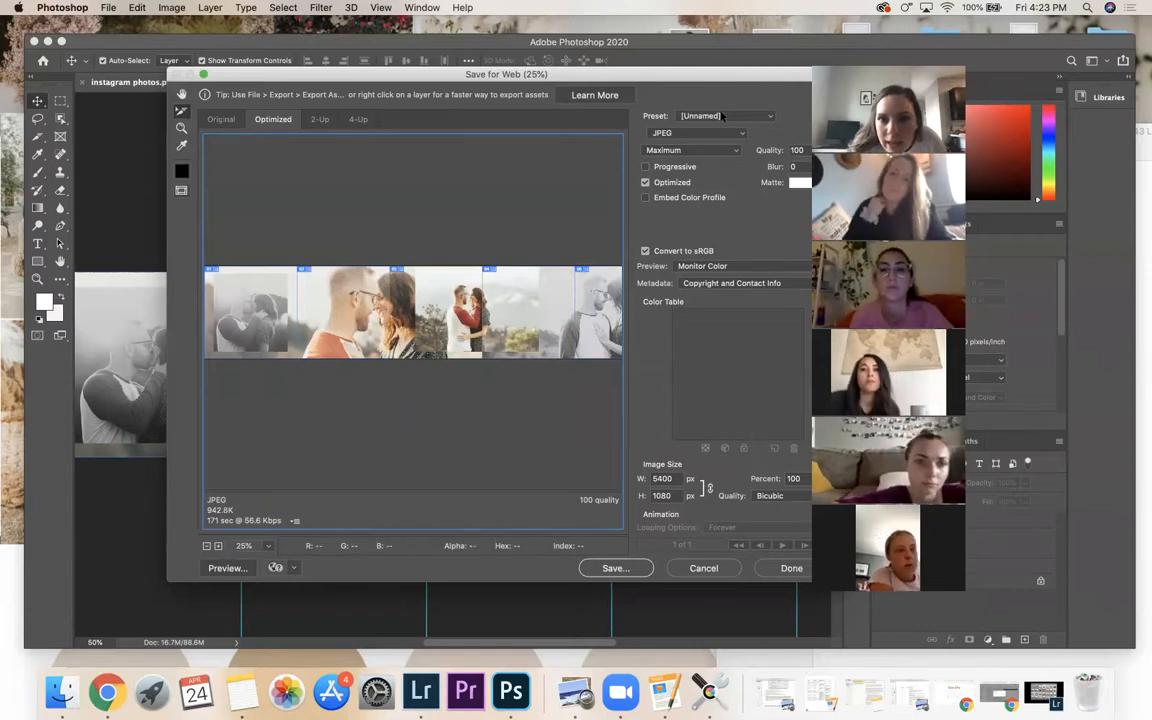
pyautogui.moveTo(707, 75); pyautogui.dragTo(644, 90)
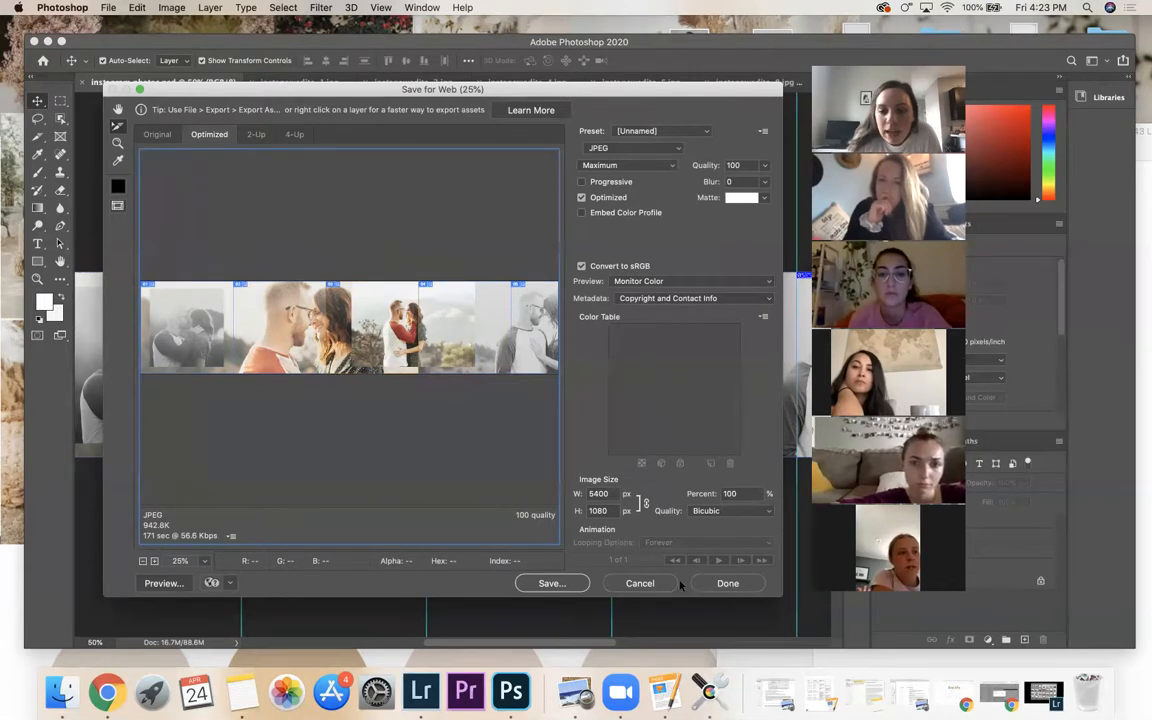
pyautogui.click(551, 584)
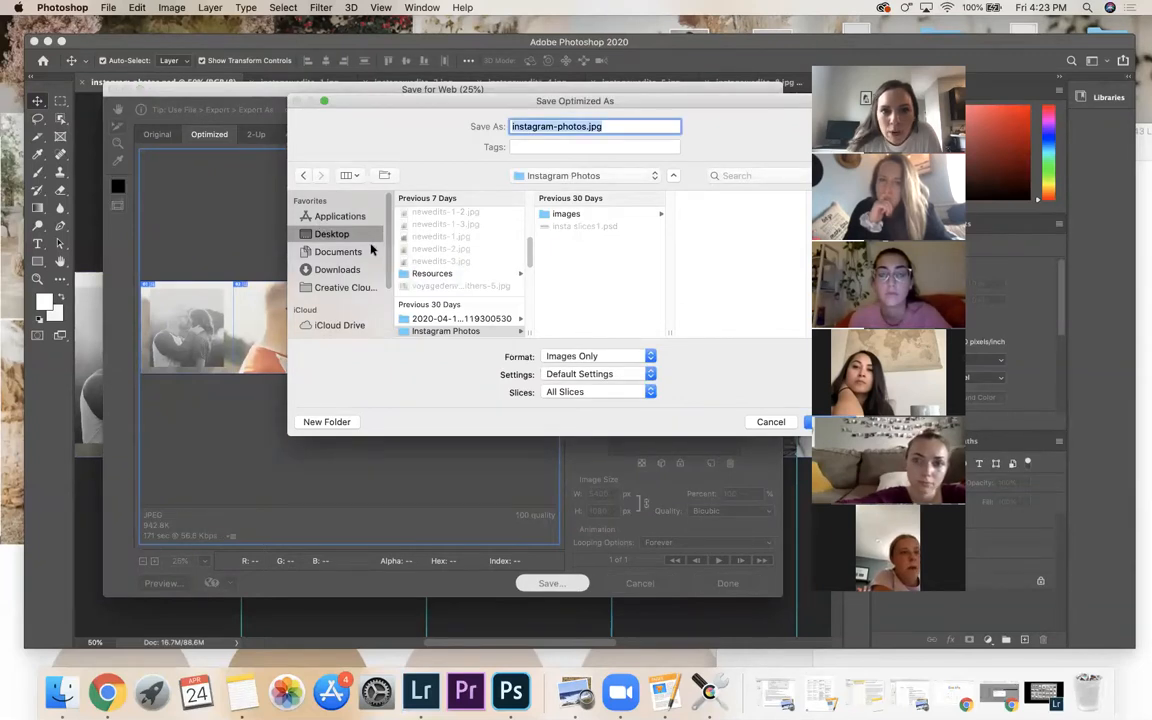
pyautogui.click(346, 236)
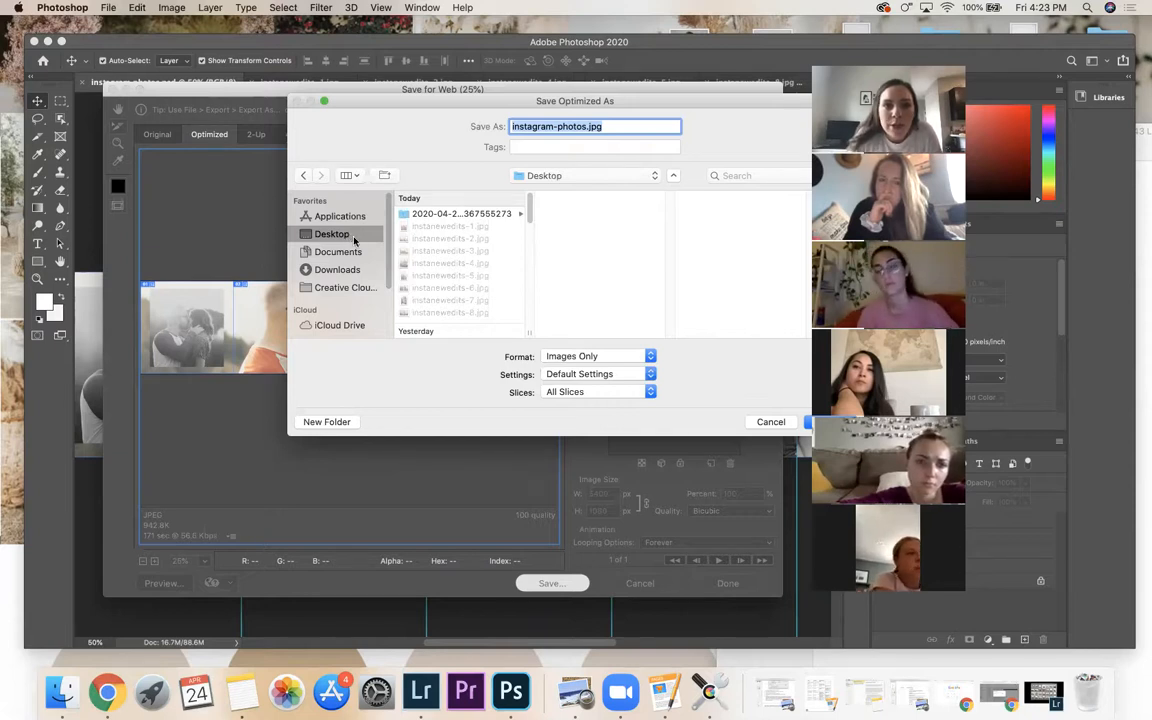
pyautogui.scroll(-3, 465, 279)
pyautogui.scroll(-3, 465, 279)
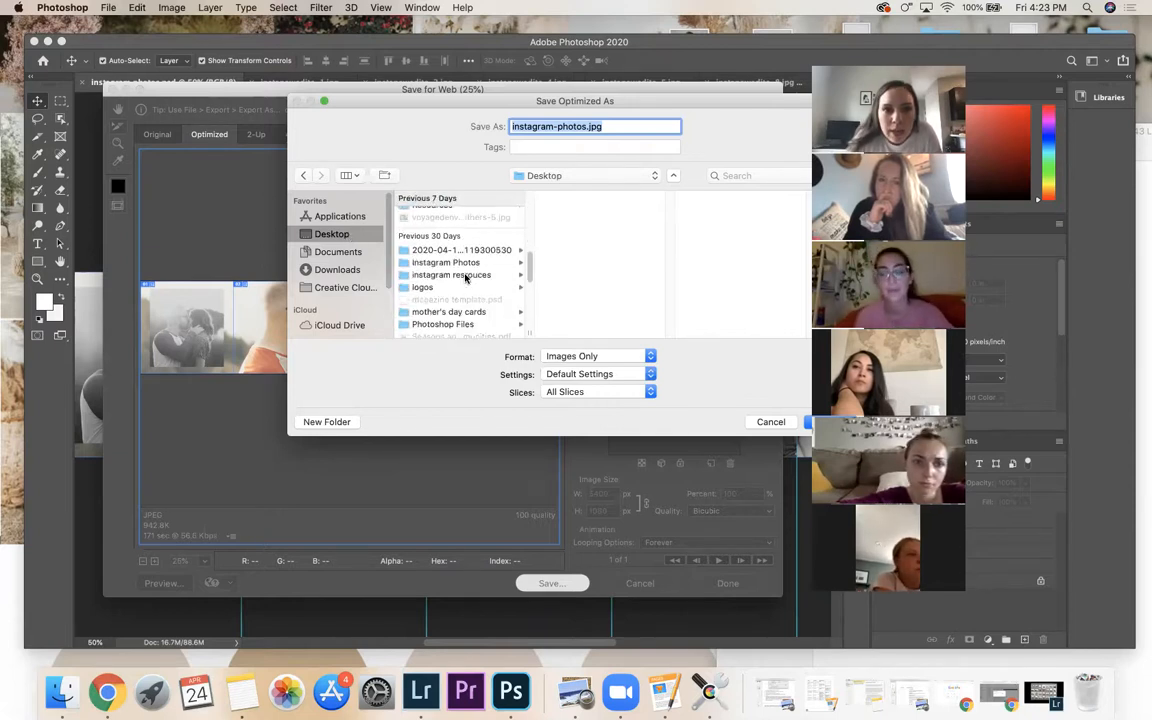
pyautogui.click(463, 261)
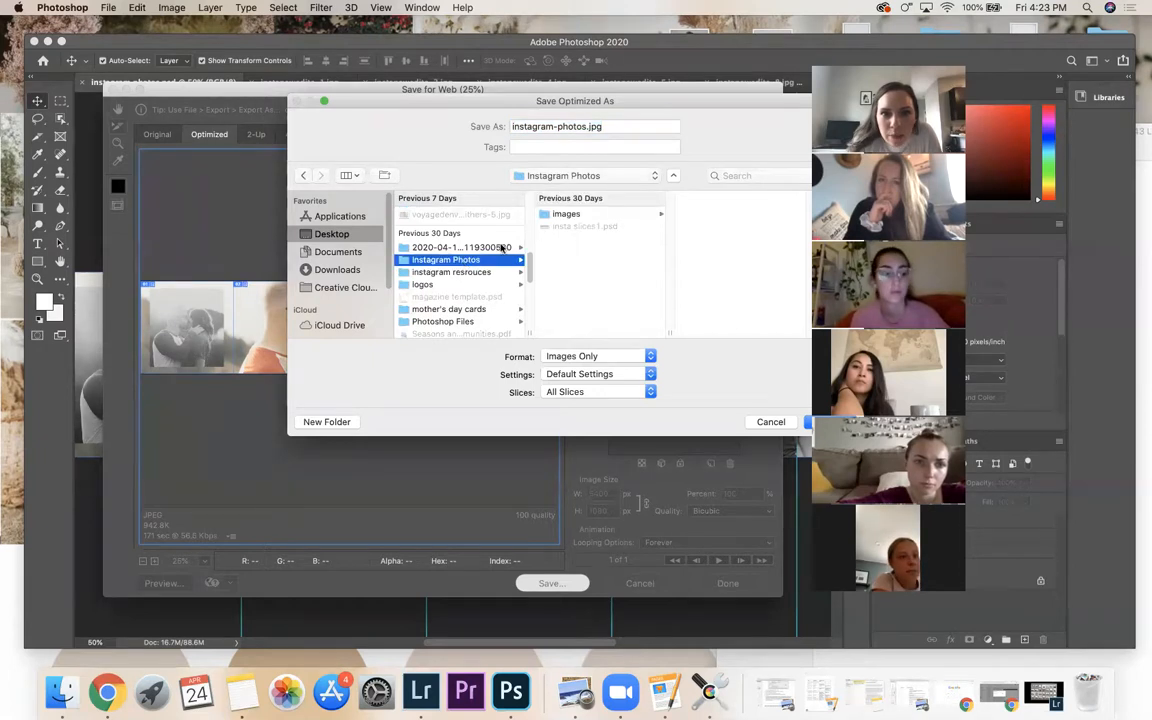
pyautogui.click(566, 214)
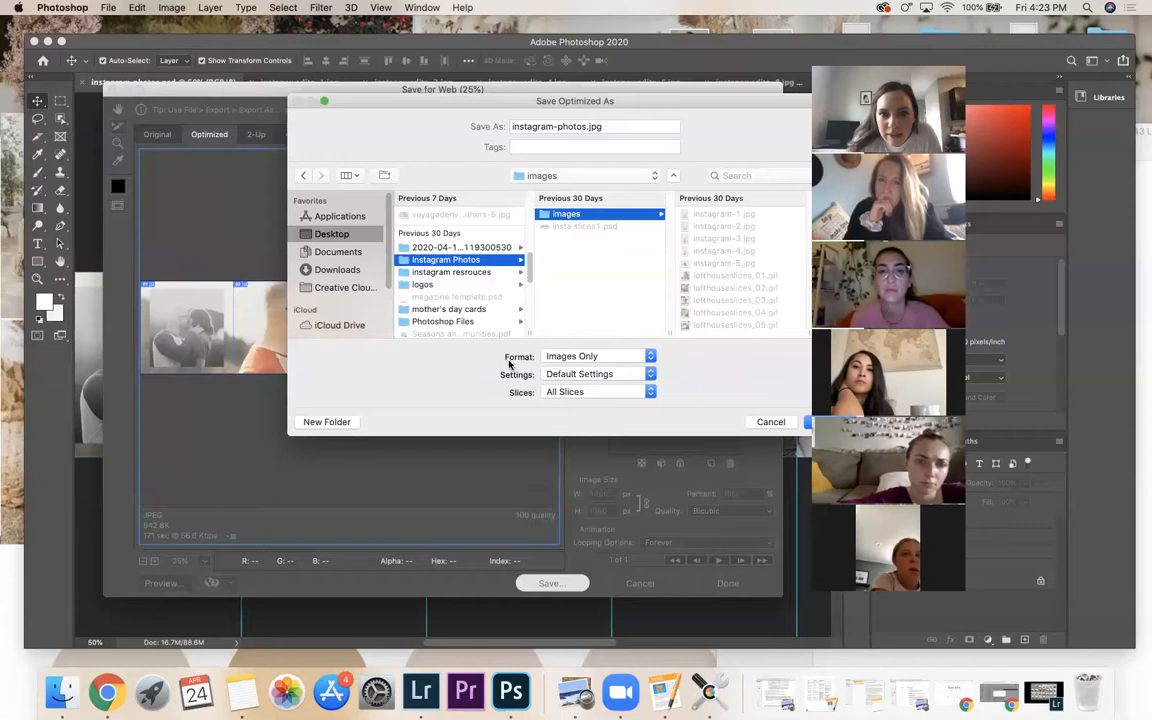
# - Export all slices as instagram-photos.jpg with the Images Only format and Default Settings
pyautogui.click(590, 356)
pyautogui.click(600, 356)
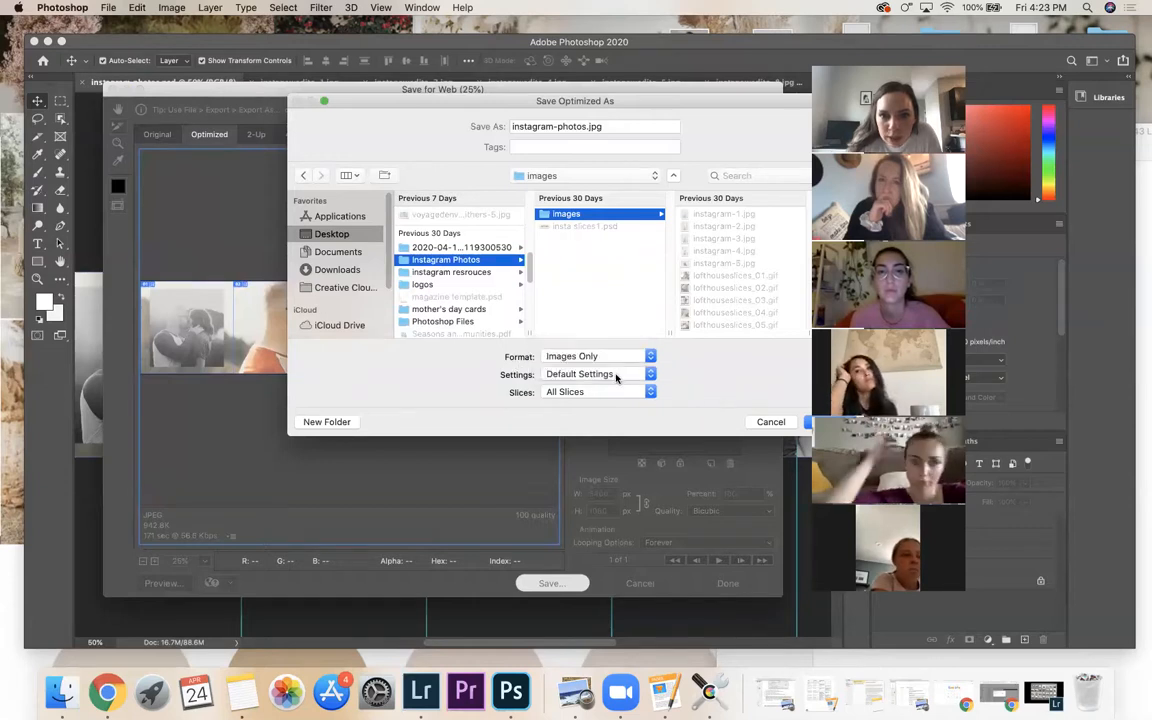
pyautogui.click(613, 392)
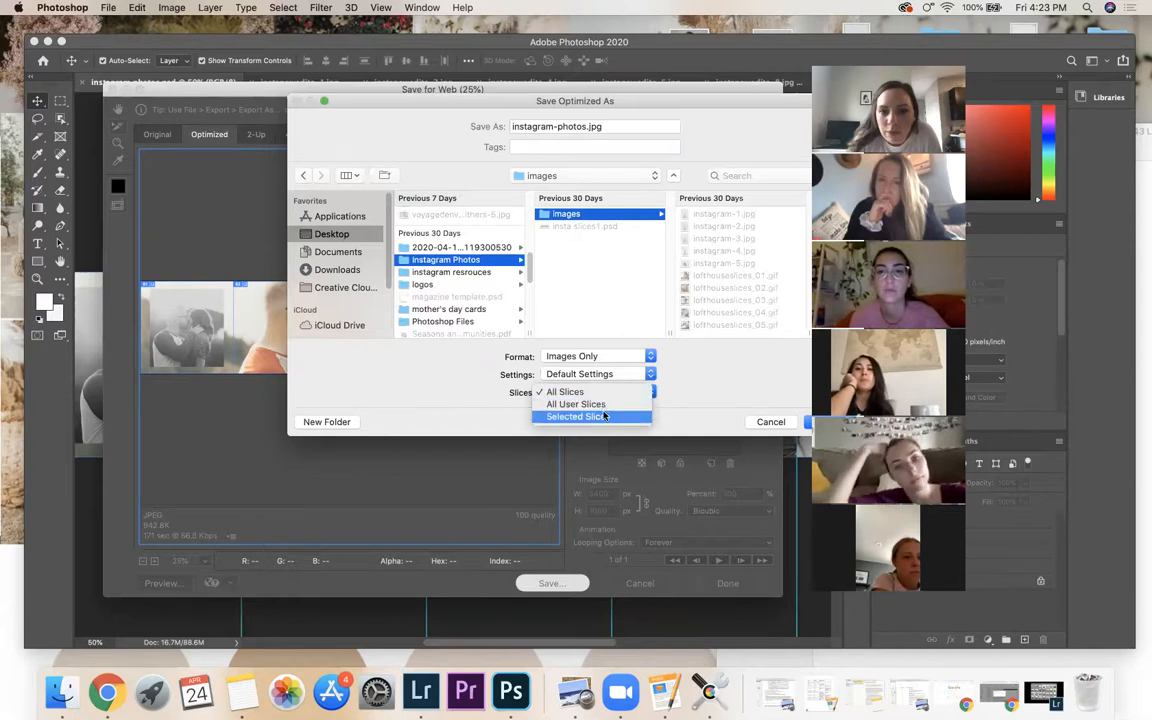
pyautogui.click(601, 400)
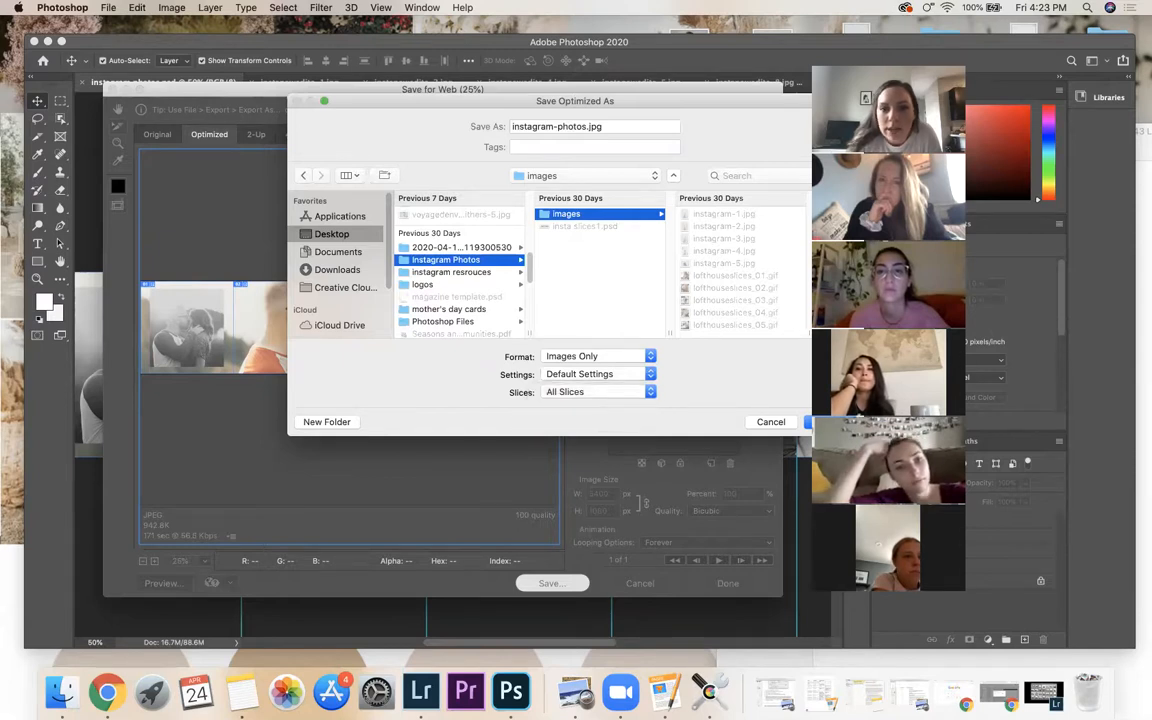
pyautogui.press('Return')
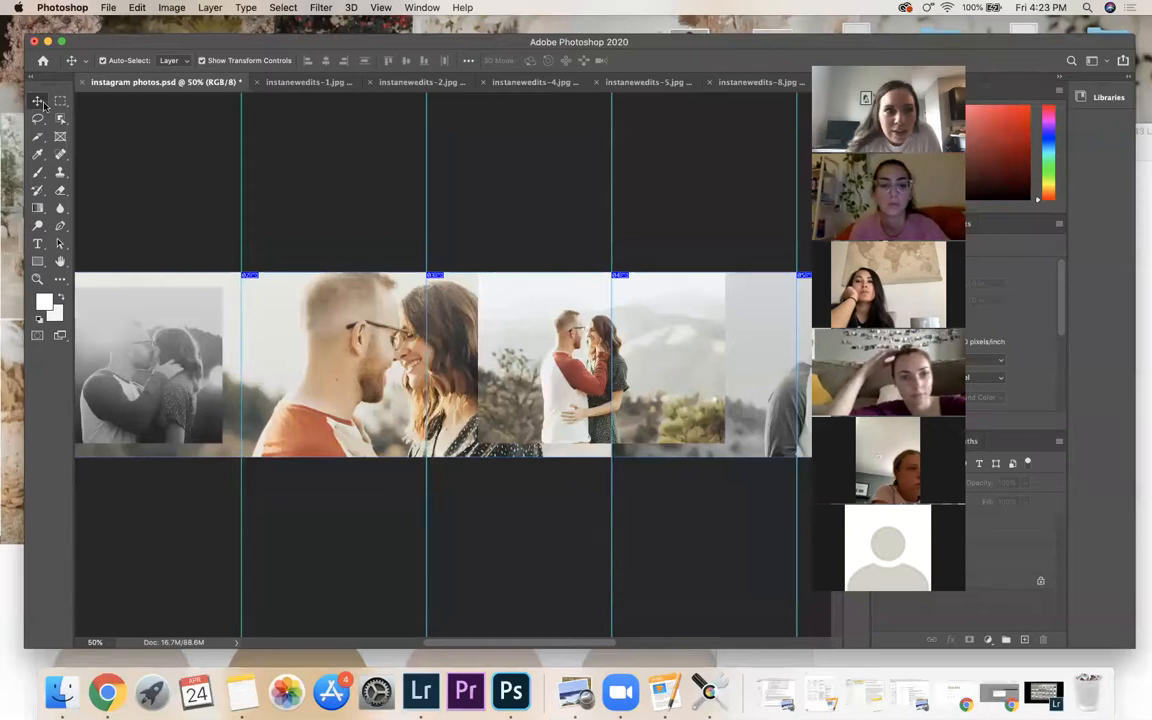
# - Switch to Finder, open the images folder inside the desktop's Instagram Photos folder, and preview the exported slices
pyautogui.click(47, 42)
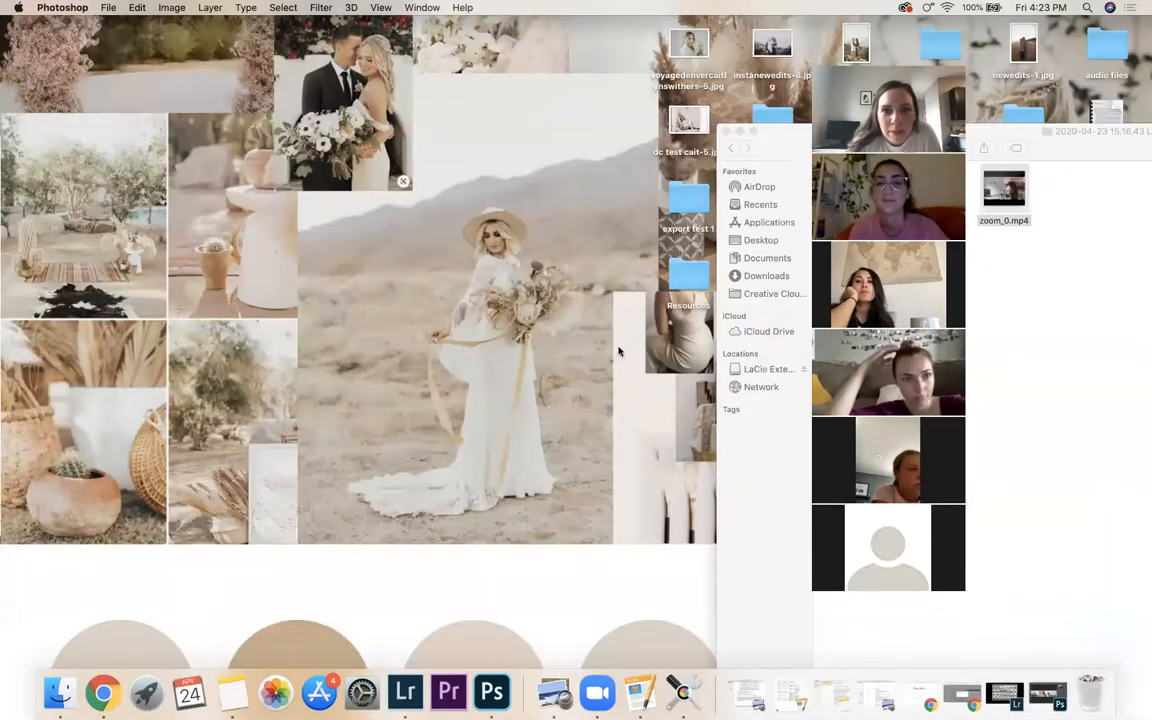
pyautogui.click(656, 150)
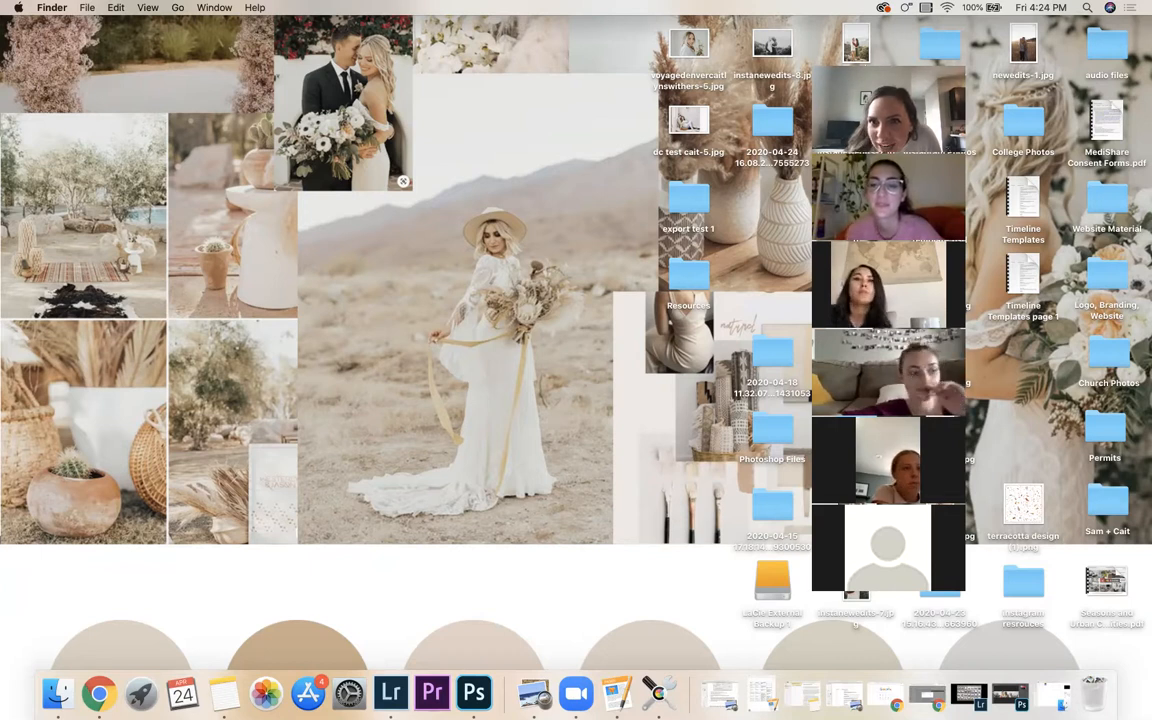
pyautogui.doubleClick(947, 133)
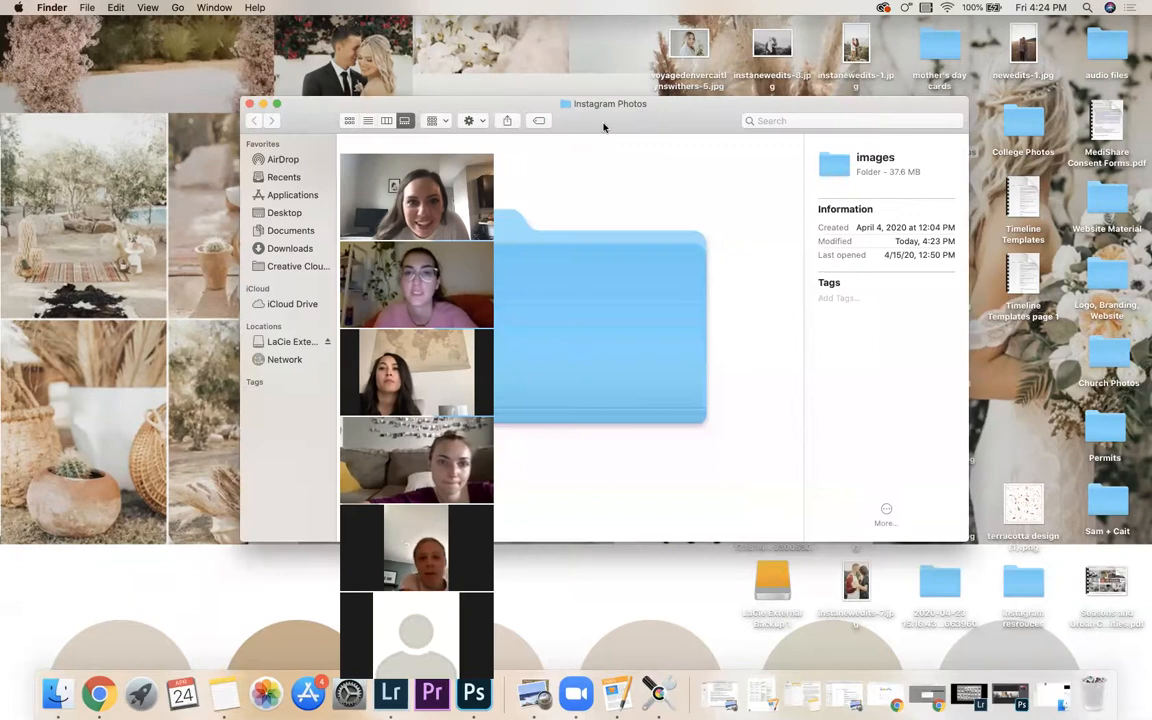
pyautogui.moveTo(604, 122); pyautogui.dragTo(846, 124)
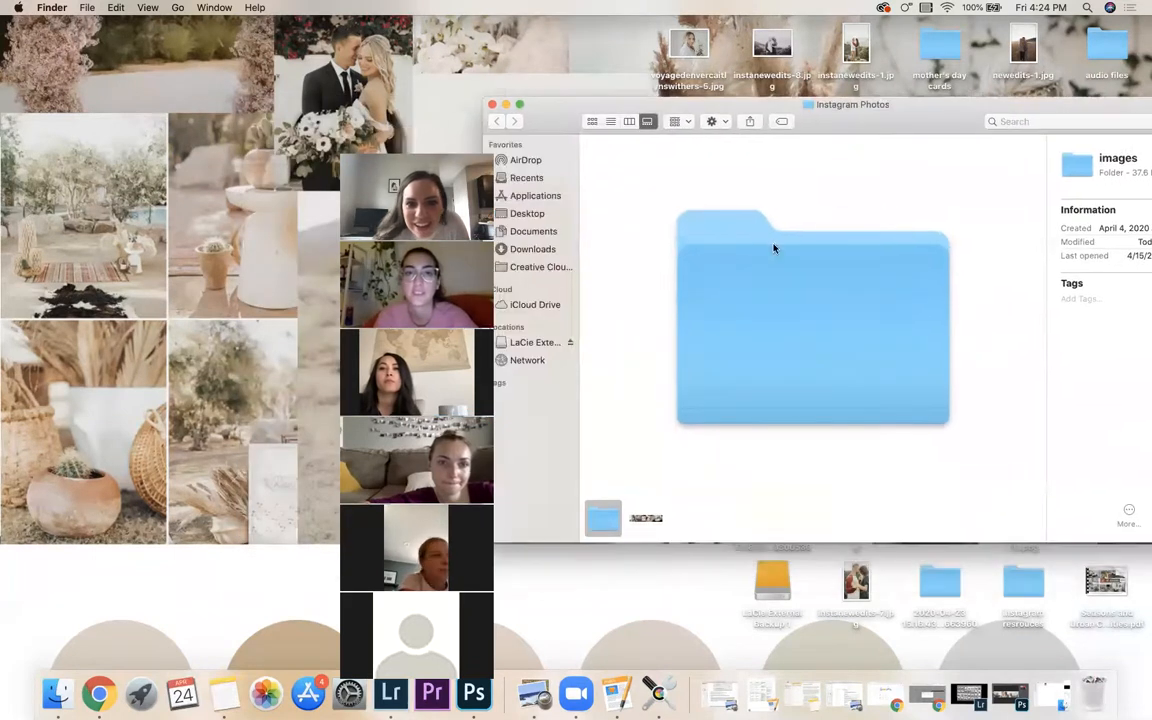
pyautogui.doubleClick(597, 510)
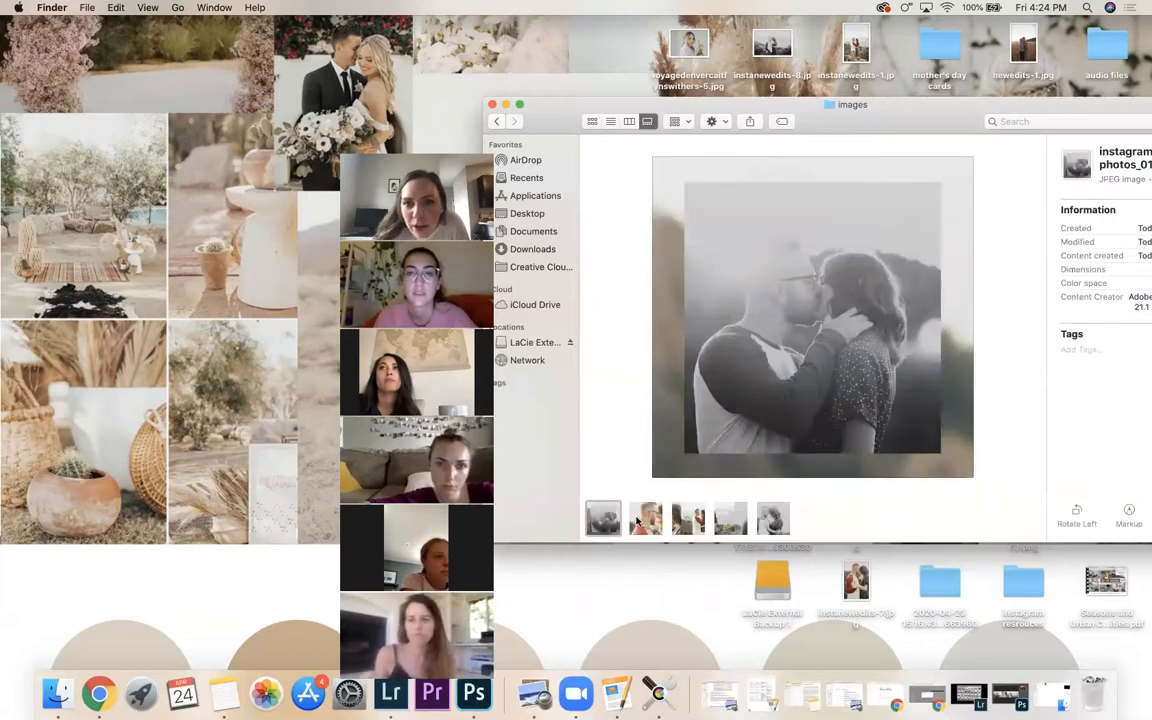
pyautogui.click(689, 517)
pyautogui.click(771, 517)
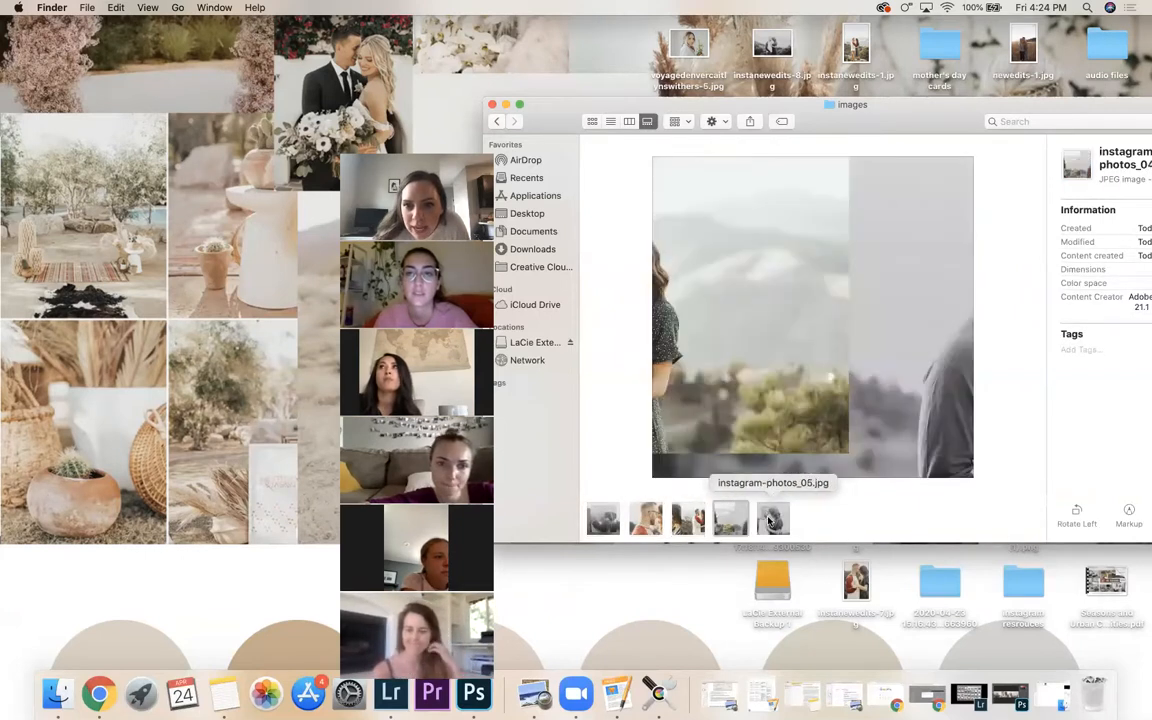
# - Display the images folder as icons and select all five slices, instagram-photos_01.jpg through instagram-photos_05.jpg
pyautogui.click(592, 121)
pyautogui.click(622, 170)
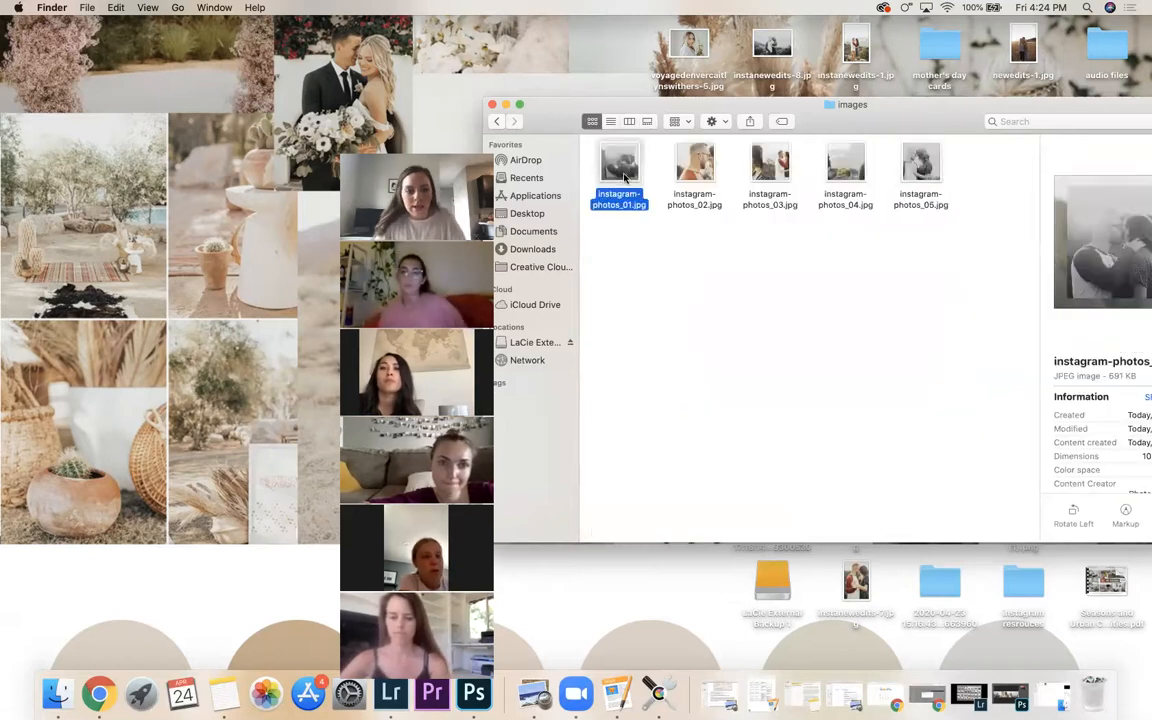
pyautogui.keyDown('super'); pyautogui.click(922, 168); pyautogui.keyUp('super')
pyautogui.keyDown('super'); pyautogui.click(846, 168); pyautogui.keyUp('super')
pyautogui.keyDown('super'); pyautogui.click(770, 166); pyautogui.keyUp('super')
pyautogui.keyDown('super'); pyautogui.click(695, 166); pyautogui.keyUp('super')
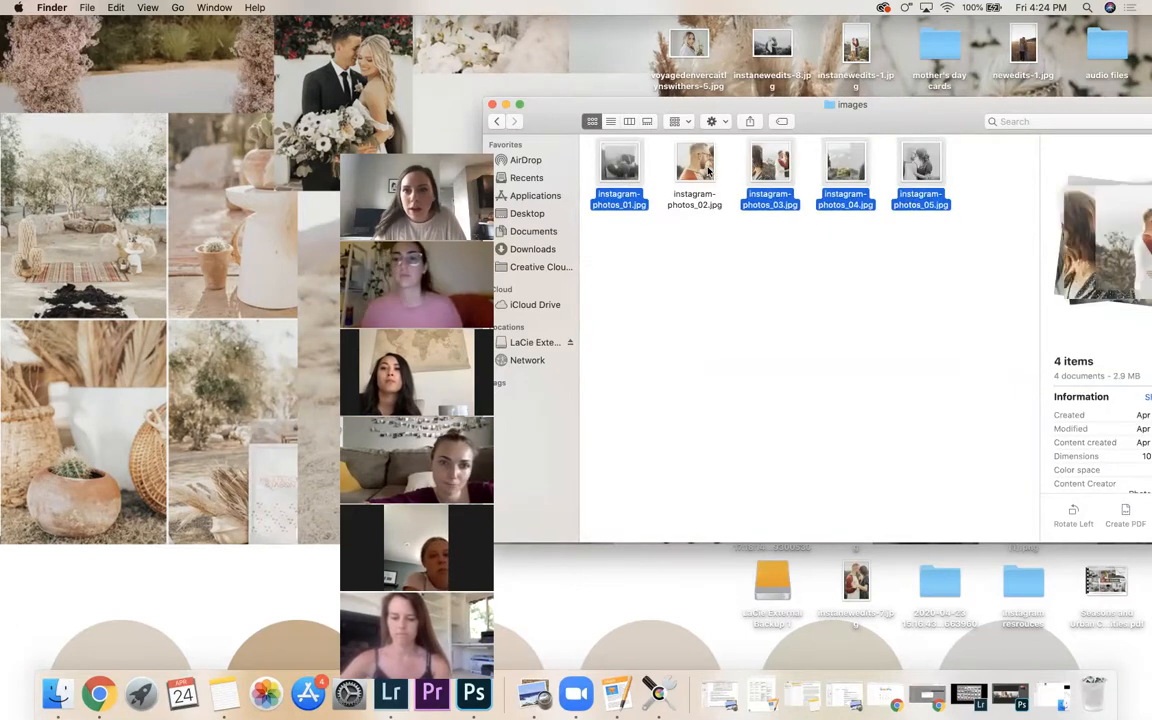
# - Look at the sharing options for the five selected slices, including AirDrop, and dismiss them
pyautogui.rightClick(713, 178)
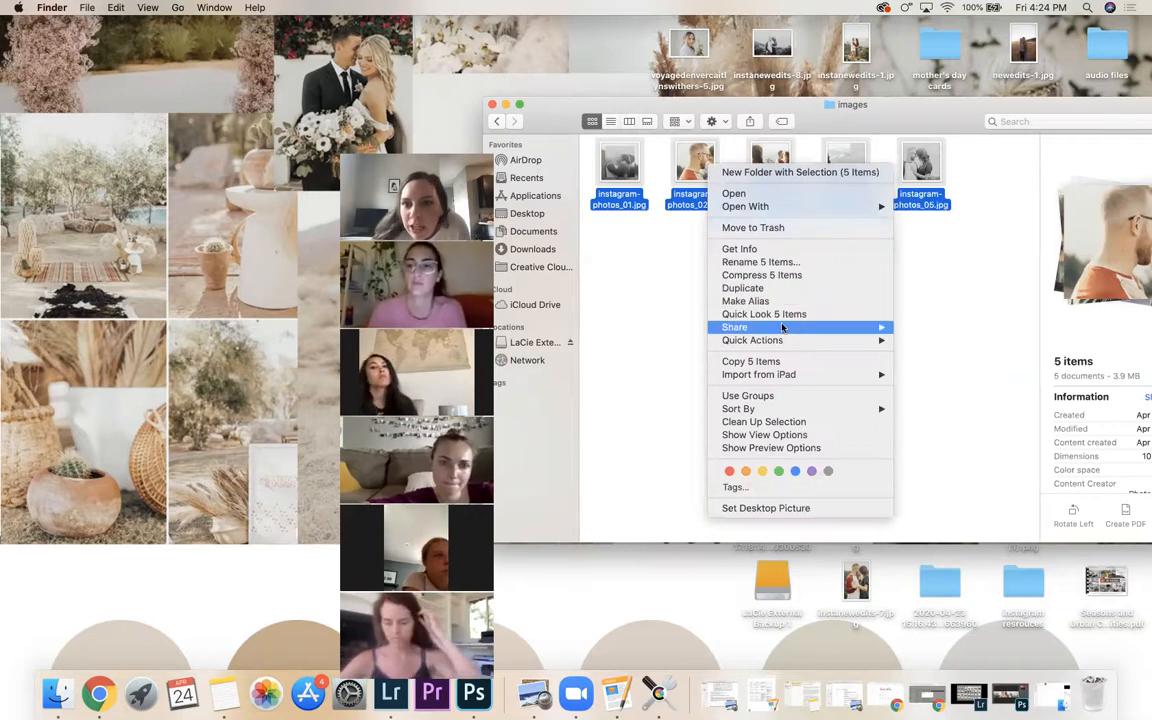
pyautogui.moveTo(785, 327)
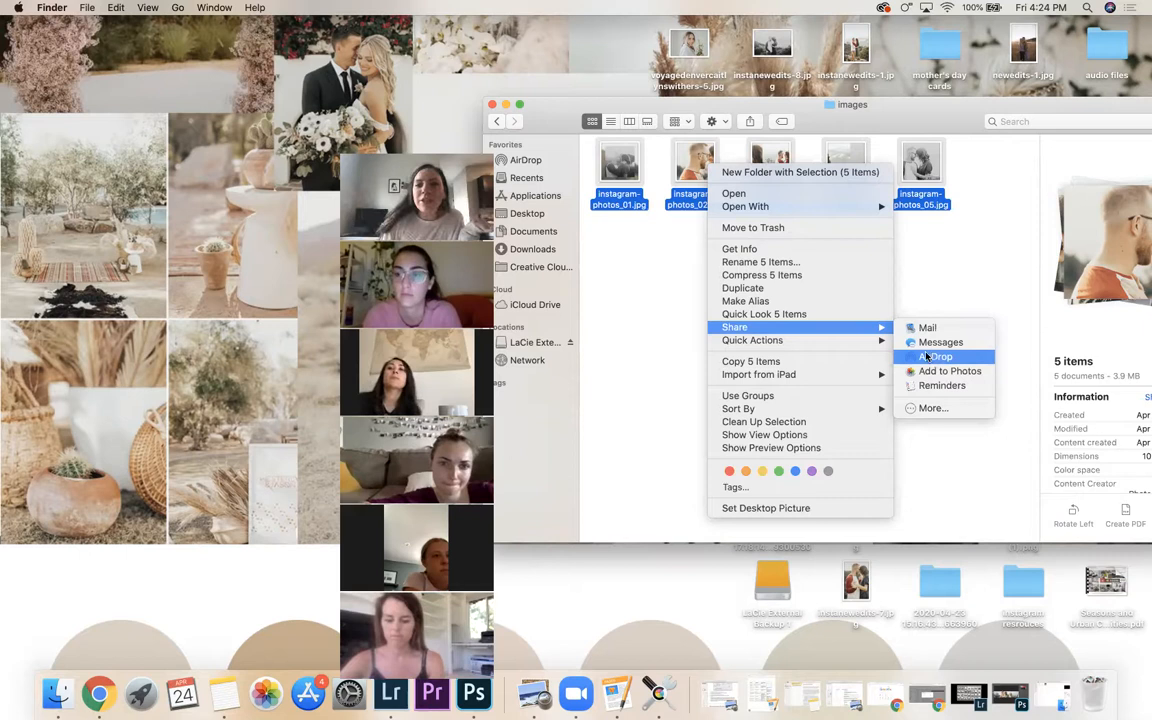
pyautogui.click(645, 342)
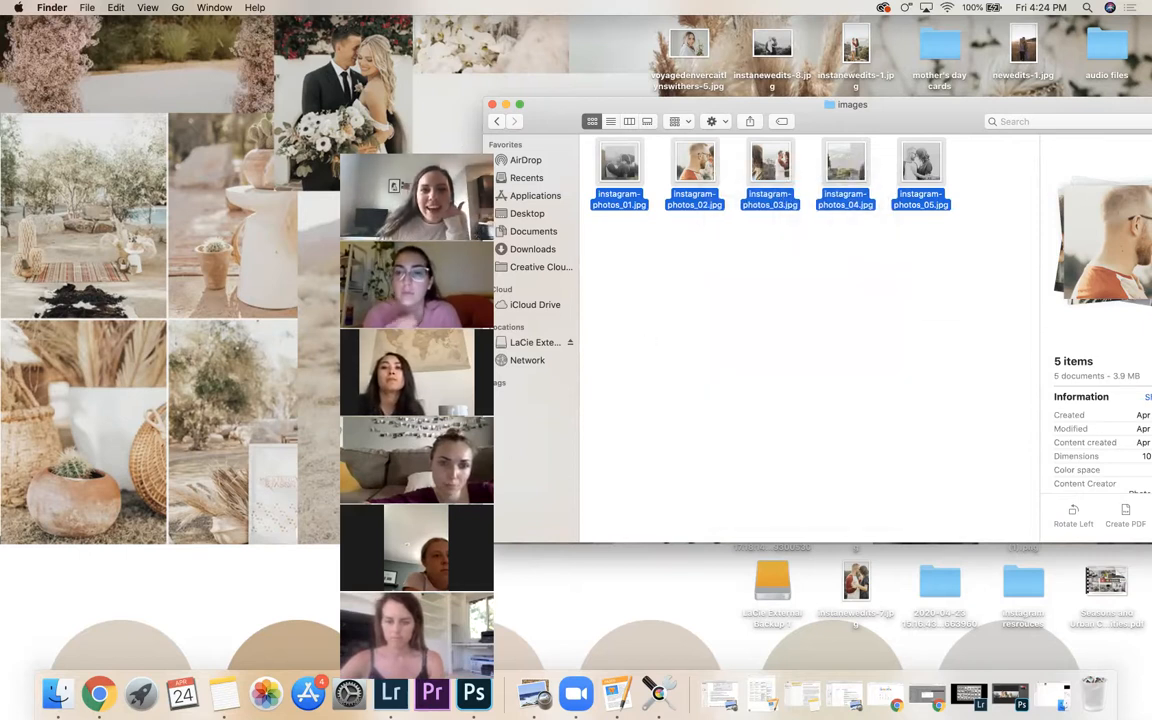
pyautogui.moveTo(416, 197); pyautogui.dragTo(383, 208)
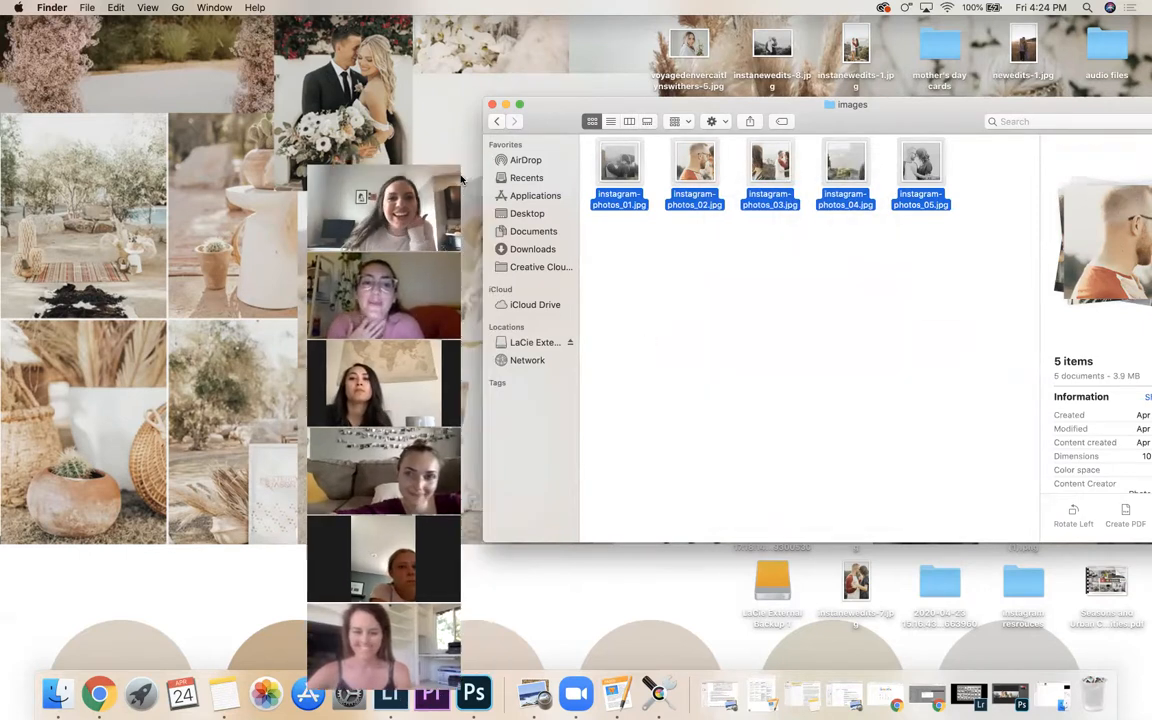
pyautogui.moveTo(419, 162); pyautogui.dragTo(419, 152)
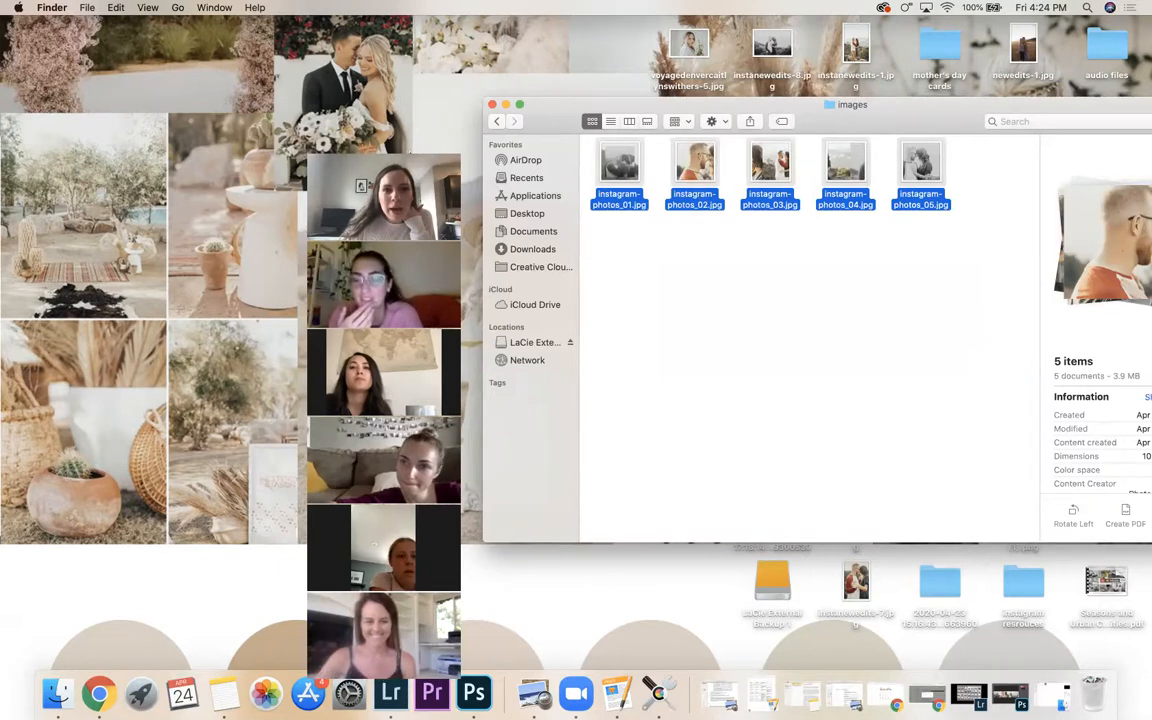